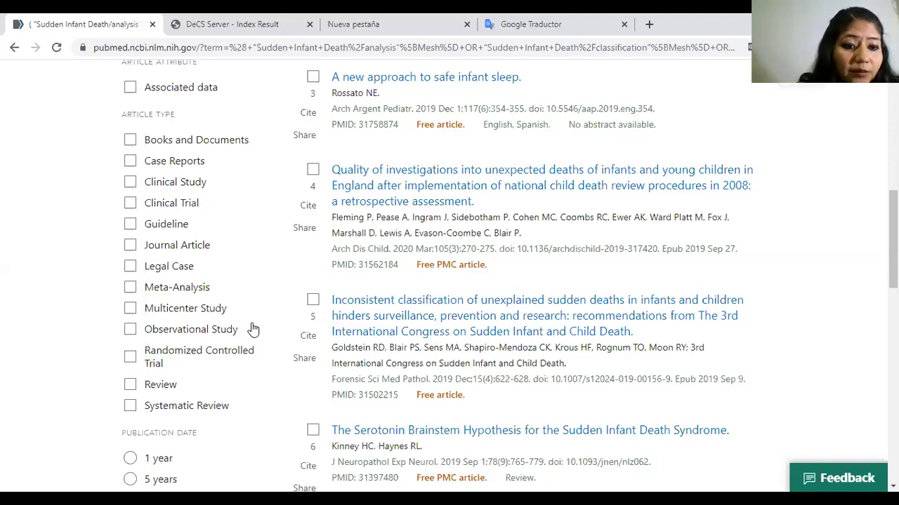
Open the additional filters for the search results and add Comparative Study and Practice Guideline to the article types.
scroll(186, 261, "up", 2)
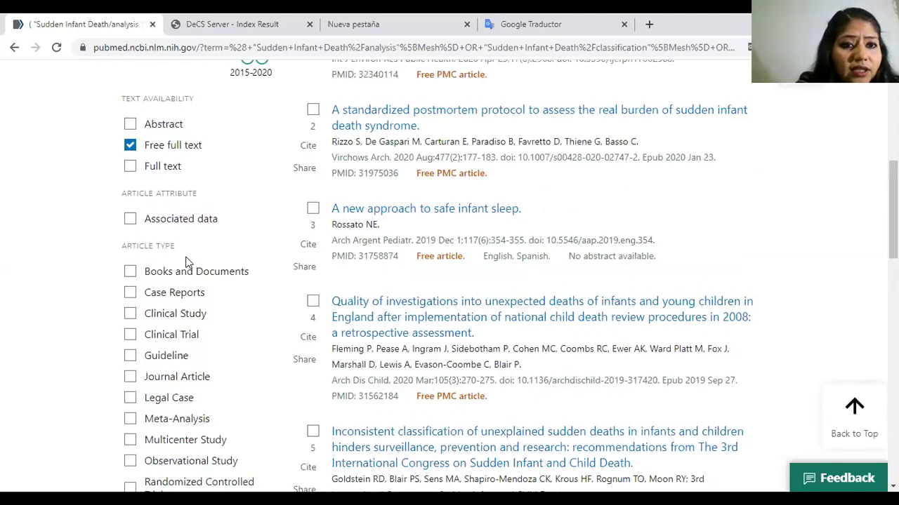
scroll(186, 261, "up", 2)
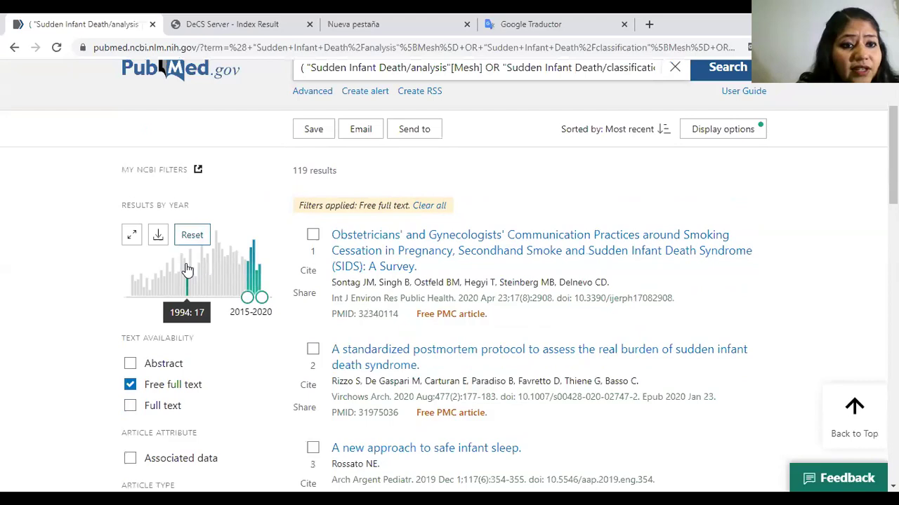
scroll(189, 281, "down", 4)
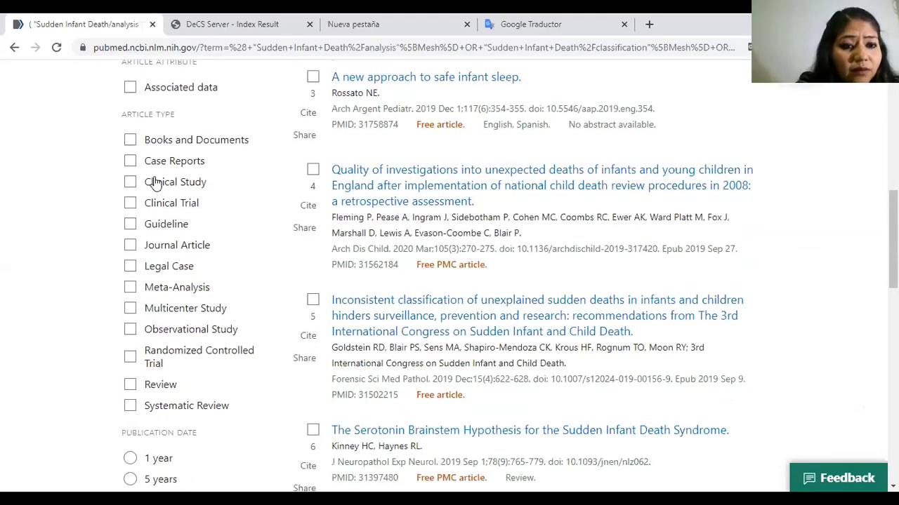
scroll(192, 250, "down", 2)
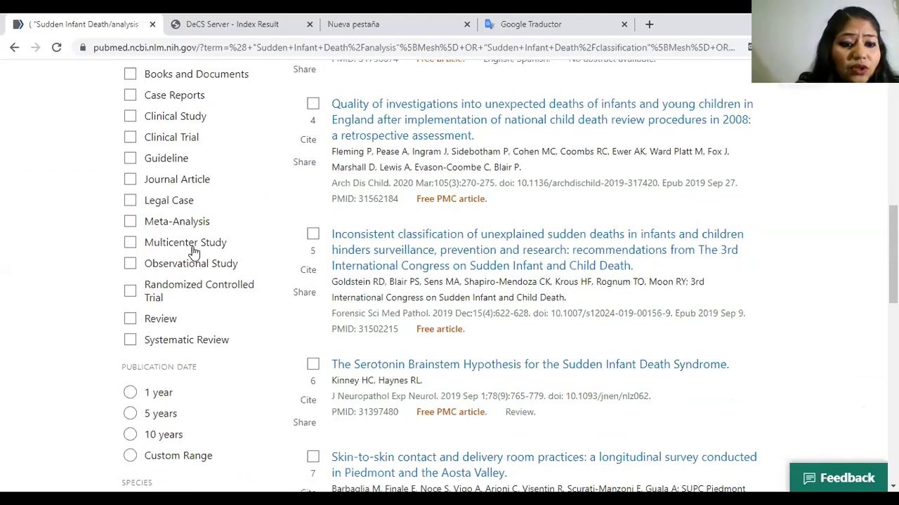
scroll(192, 250, "down", 6)
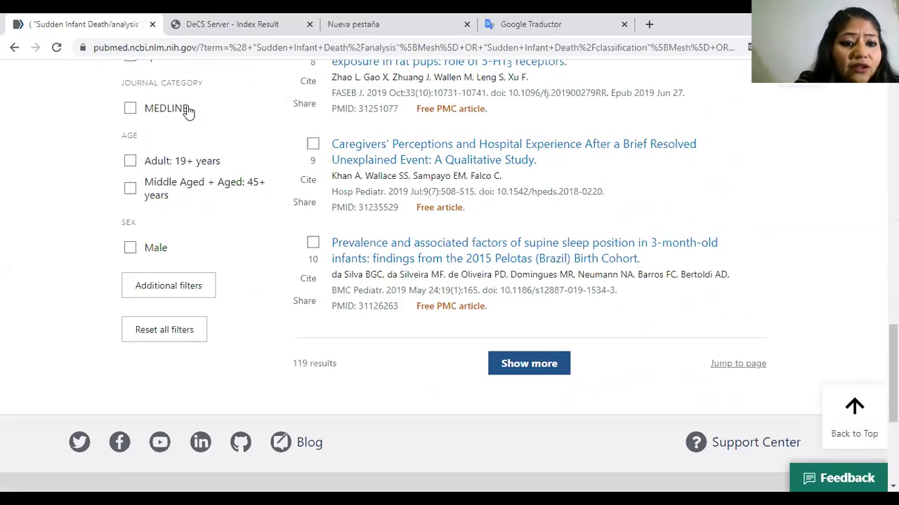
left_click(176, 289)
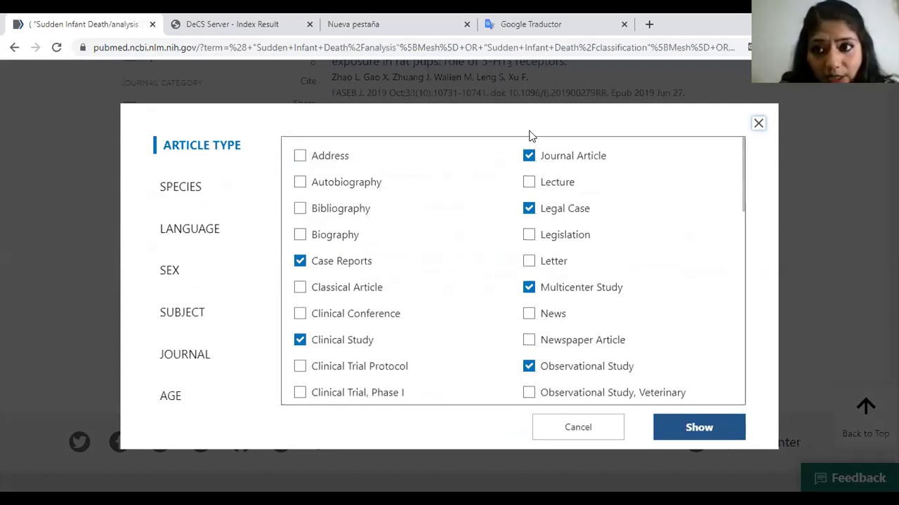
left_click_drag(744, 155, 737, 223)
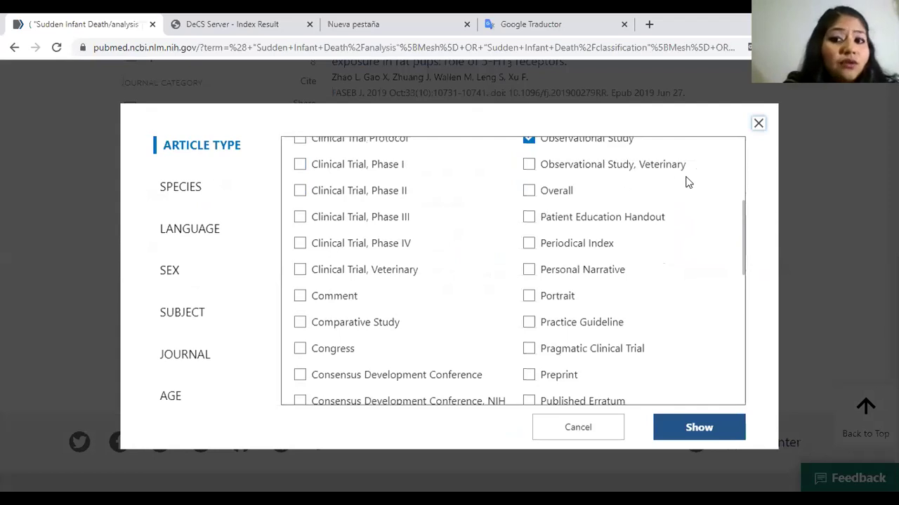
scroll(747, 212, "up", 1)
mouse_move(747, 209)
left_mouse_down()
mouse_move(751, 192)
mouse_move(724, 351)
mouse_move(748, 210)
left_mouse_up()
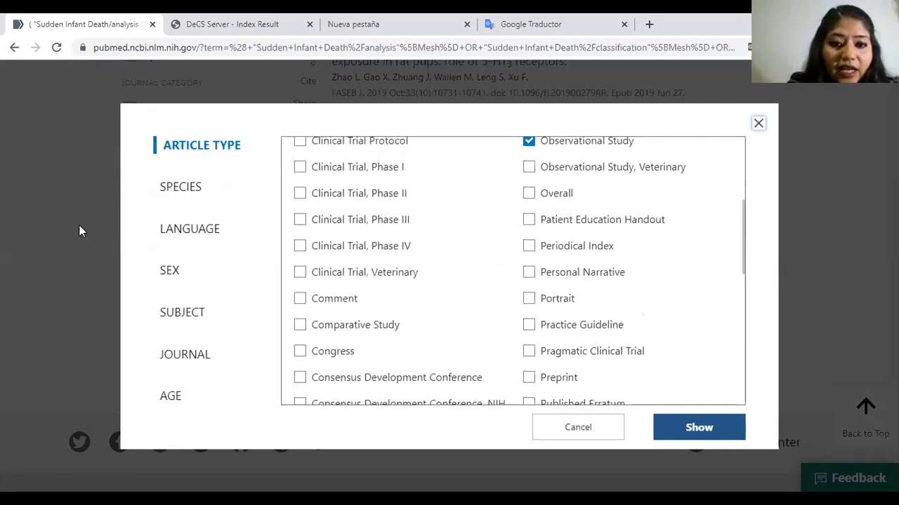
left_click(300, 325)
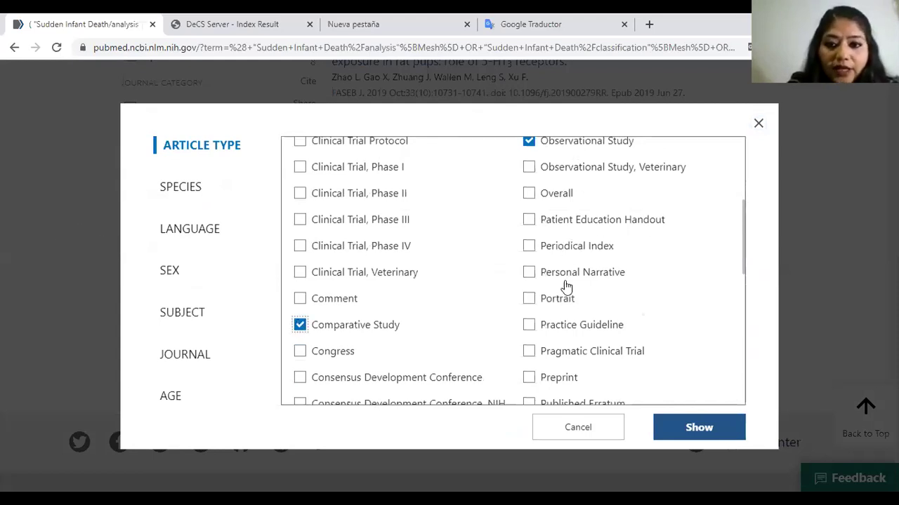
scroll(564, 286, "up", 1)
left_click(551, 390)
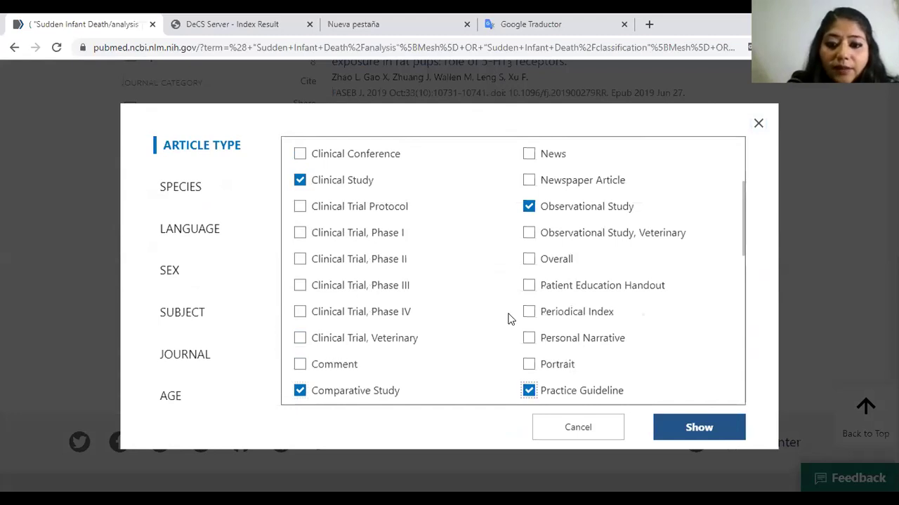
Add Clinical Conference and Clinical Trial, Phase IV to the article types offered as filters.
left_click_drag(742, 197, 758, 155)
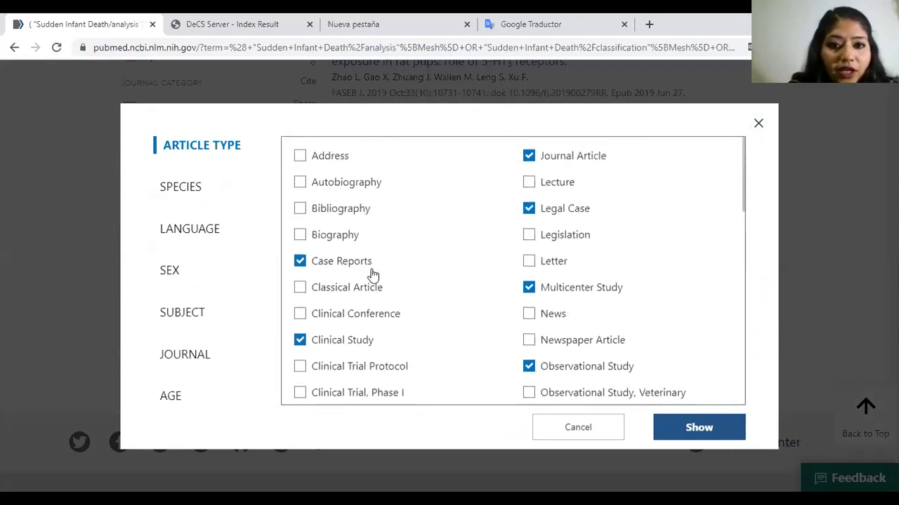
left_click(299, 314)
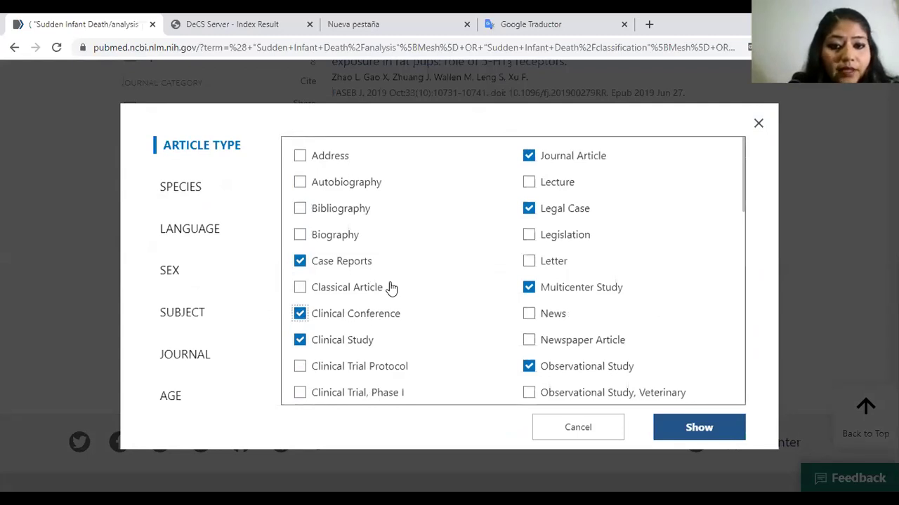
scroll(391, 287, "down", 2)
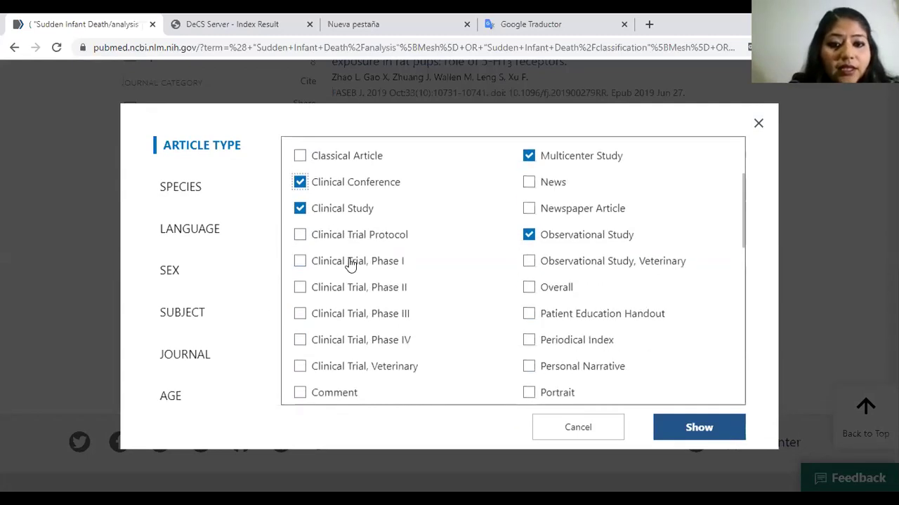
left_click(301, 341)
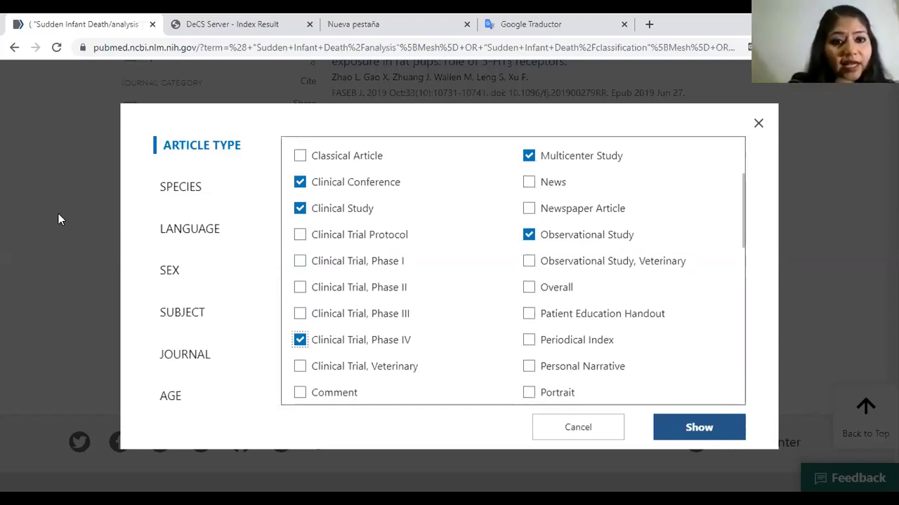
Review the additional filter options for species, language, sex and subject.
left_click(188, 186)
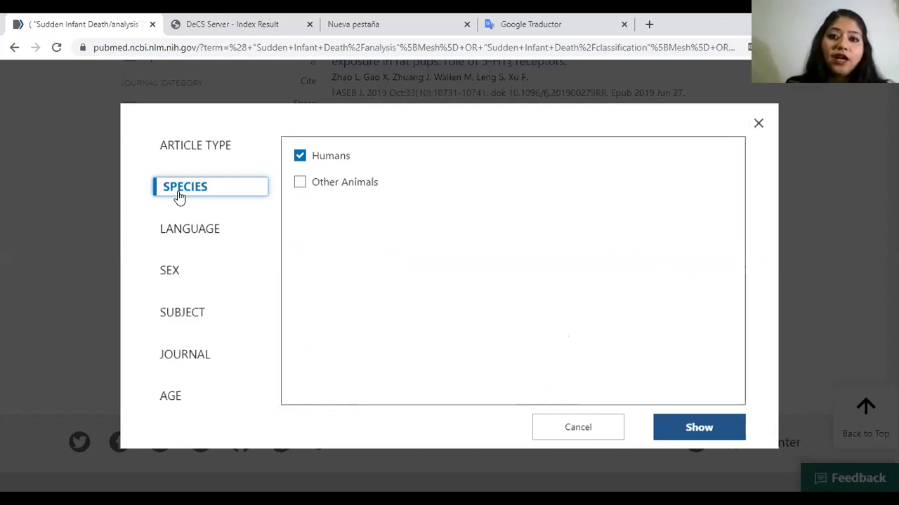
left_click(196, 232)
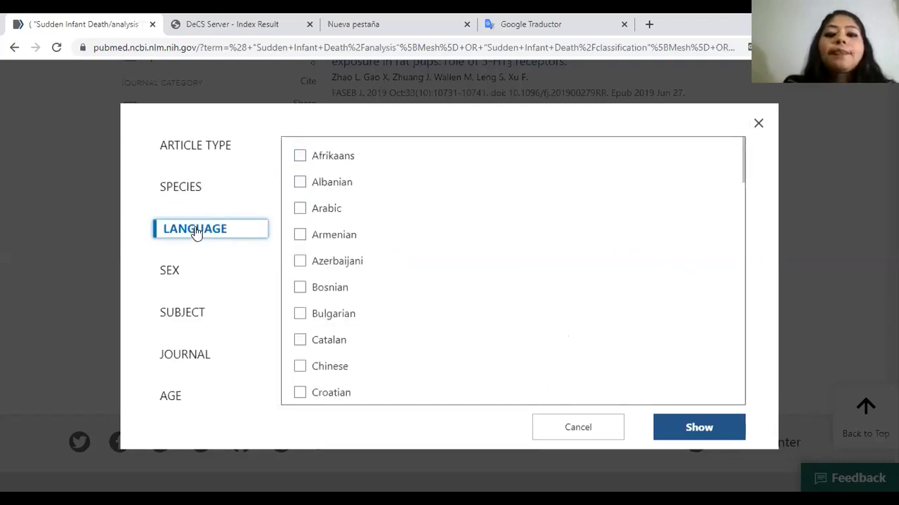
left_click(746, 160)
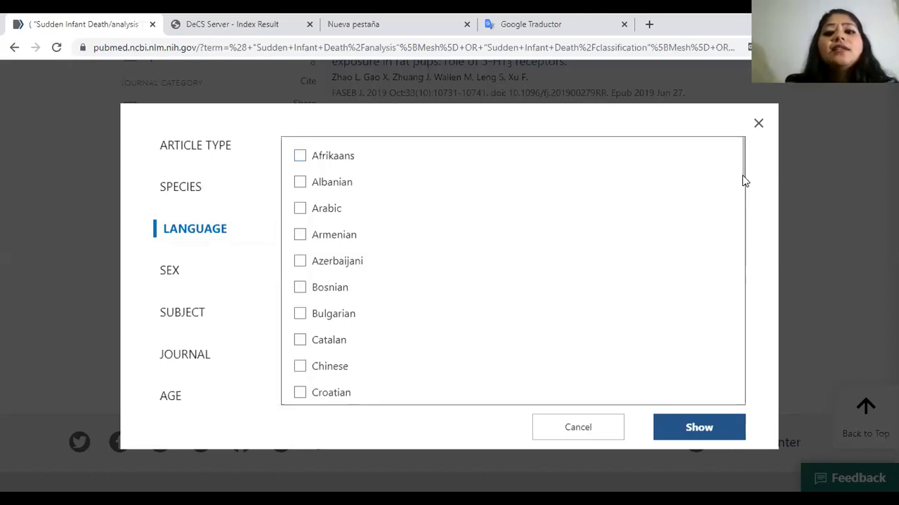
left_click_drag(744, 157, 736, 219)
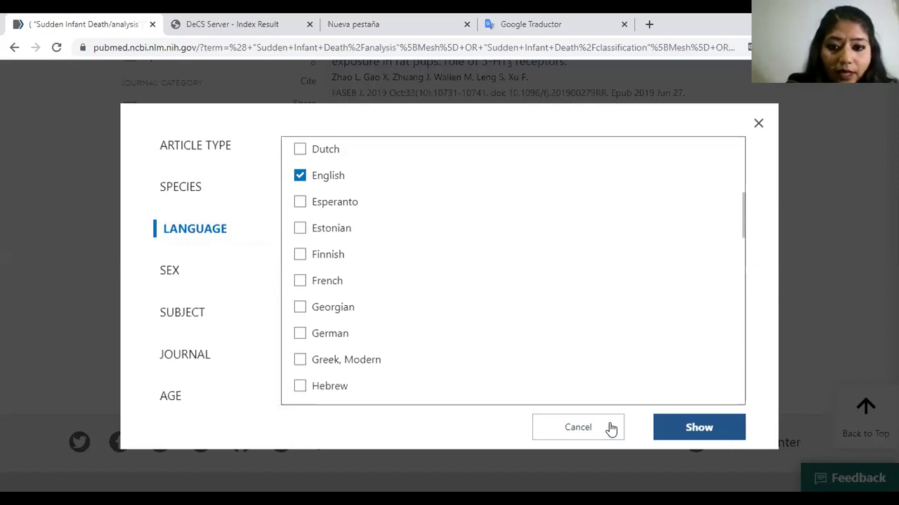
left_click(171, 270)
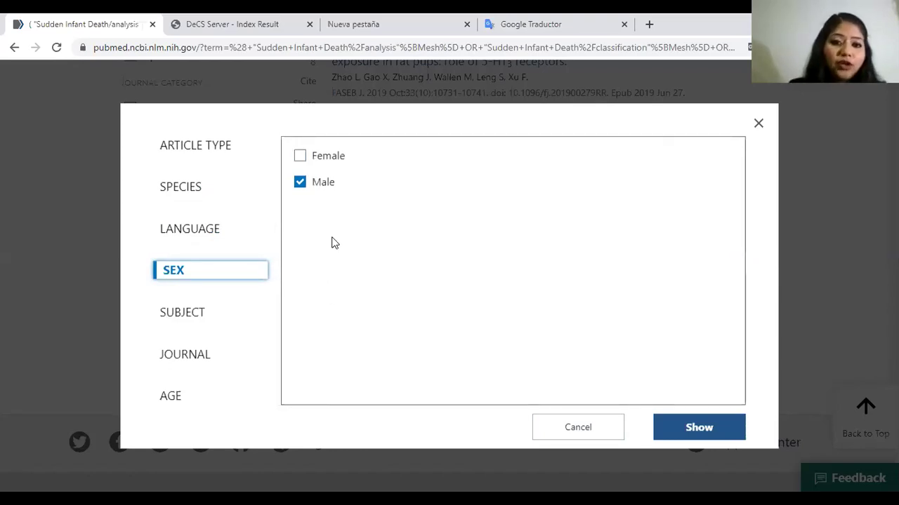
left_click(202, 312)
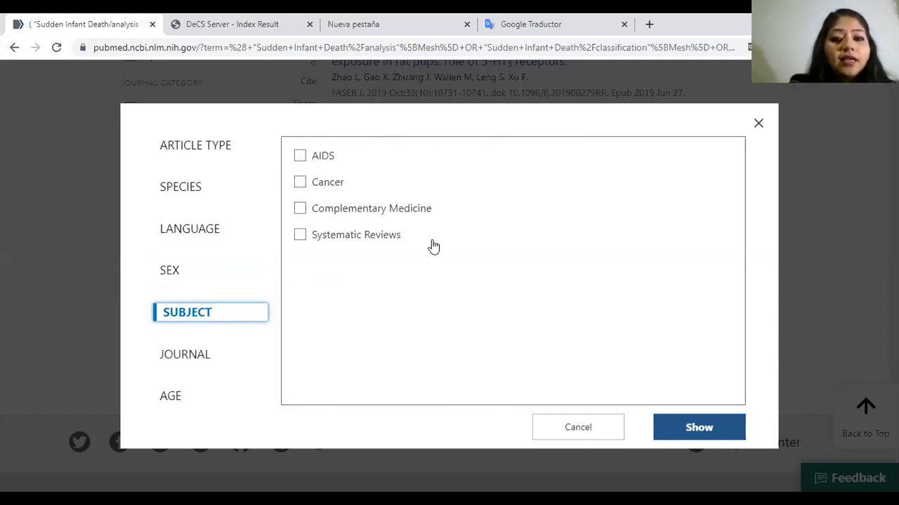
Try the Nursing and Dental journals options, then leave every journal category cleared, including MEDLINE.
left_click(198, 361)
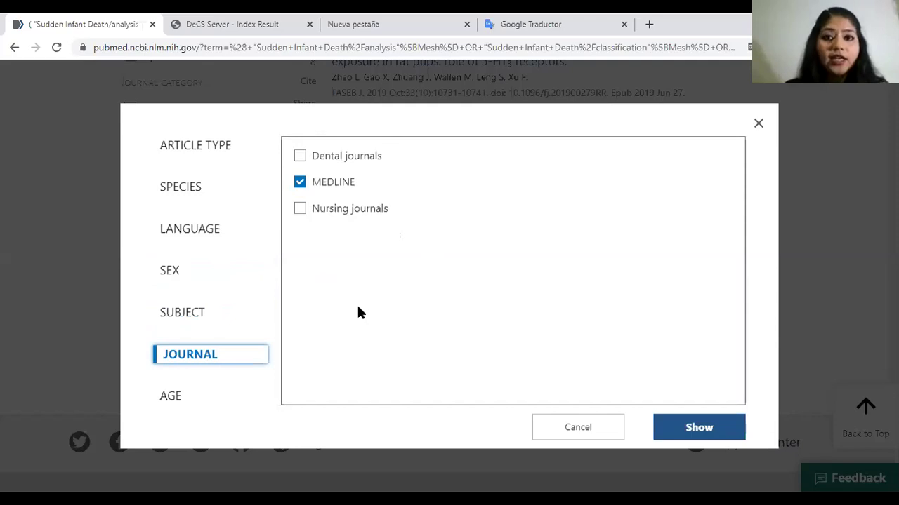
left_click(300, 184)
left_click(300, 187)
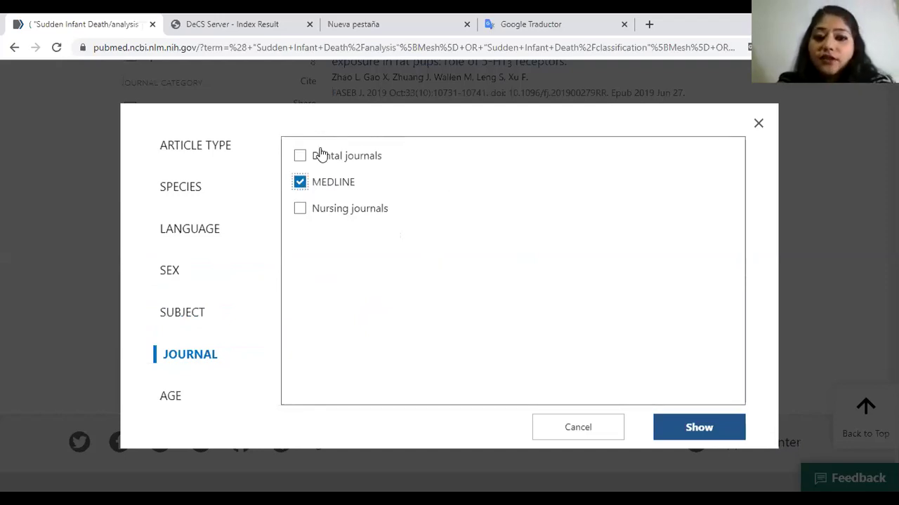
left_click(302, 210)
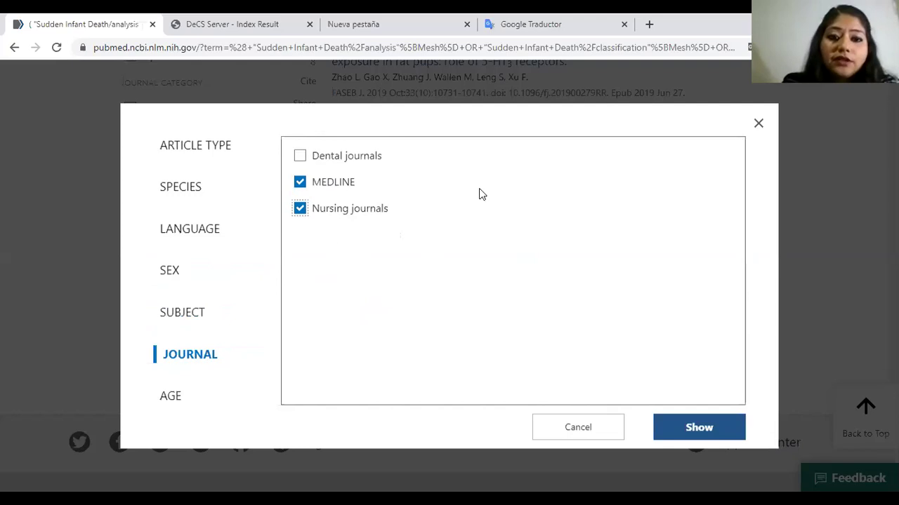
left_click(299, 157)
left_click(306, 160)
left_click(301, 211)
Replace the Adult: 19+ years and Middle Aged + Aged: 45+ years options with Child: birth-18 years and show the chosen filters.
left_click(171, 396)
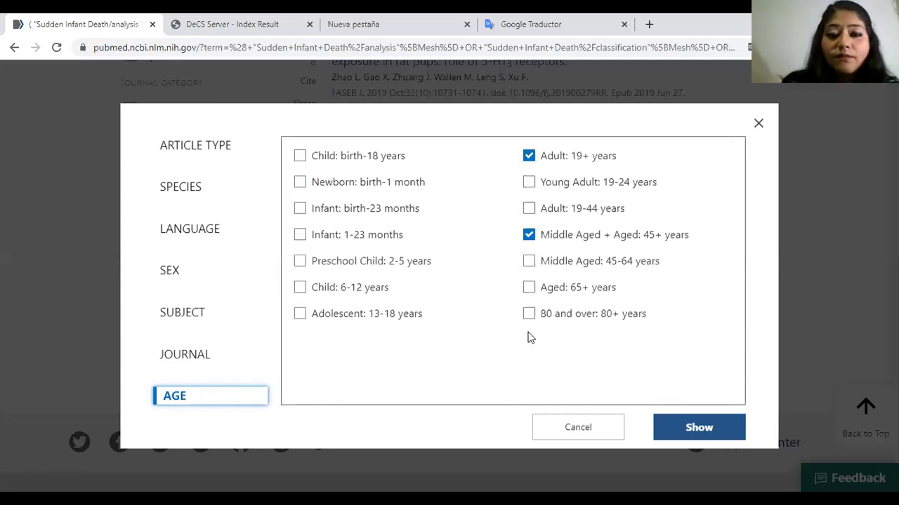
left_click(530, 237)
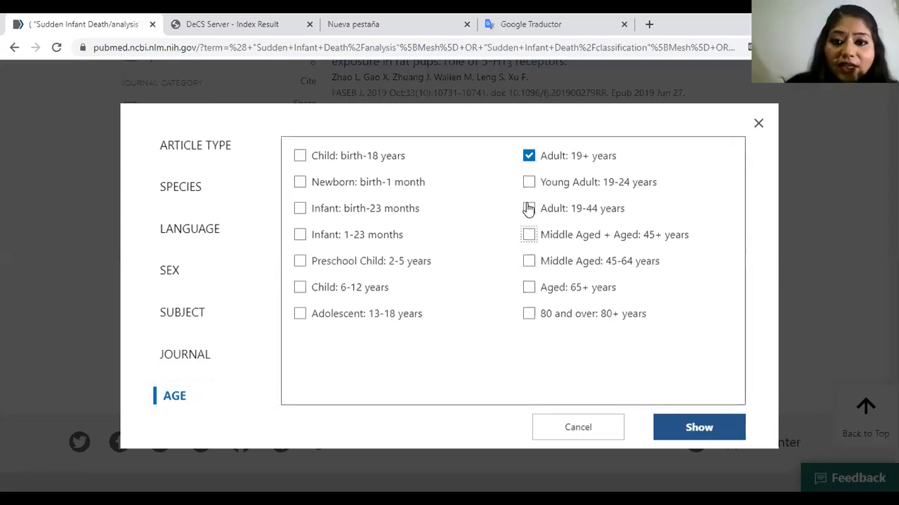
left_click(530, 159)
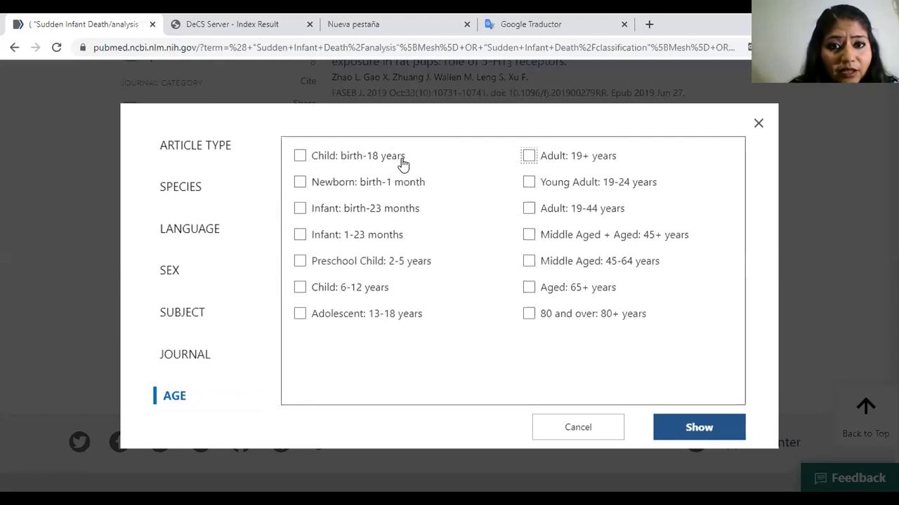
left_click(300, 156)
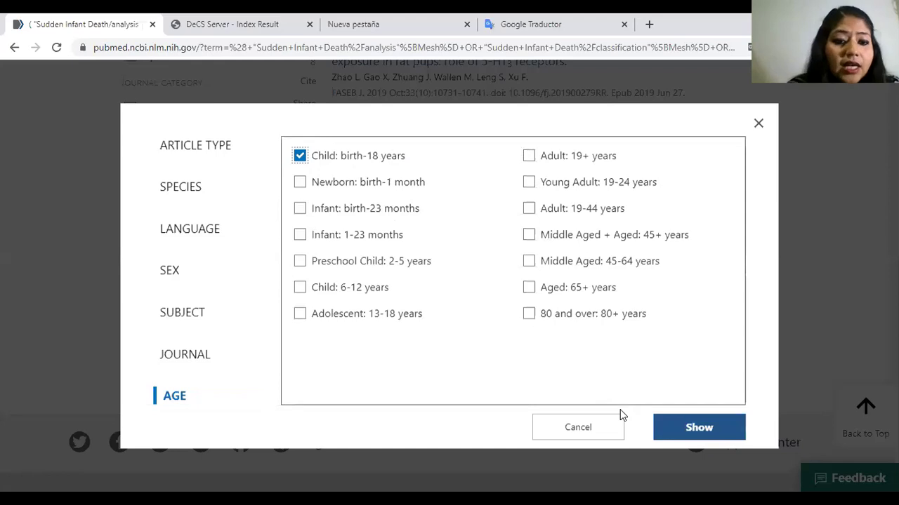
left_click(687, 432)
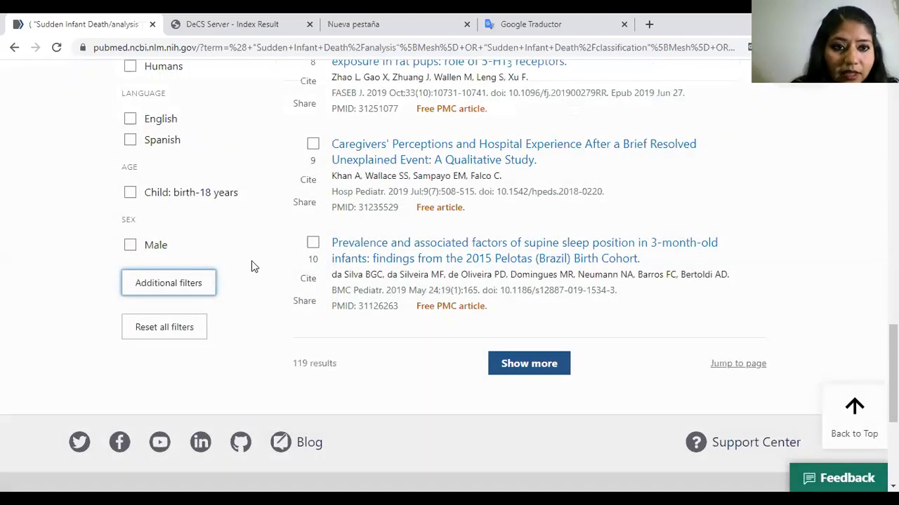
Apply the Child: birth-18 years age filter to the sudden infant death search results.
scroll(163, 241, "up", 4)
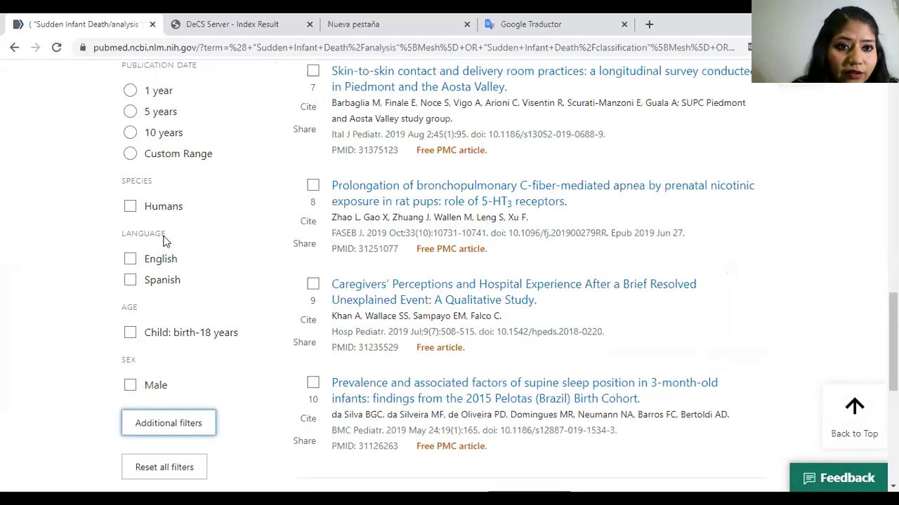
scroll(164, 241, "up", 7)
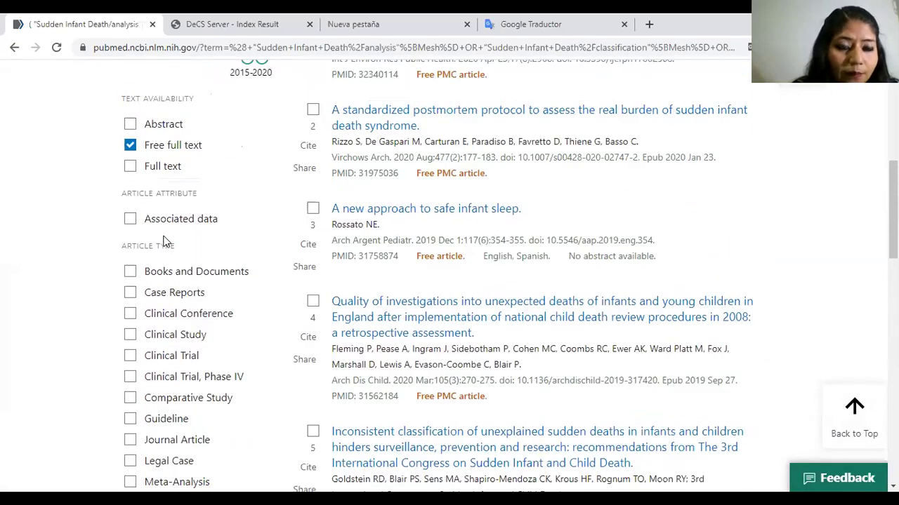
scroll(164, 241, "up", 2)
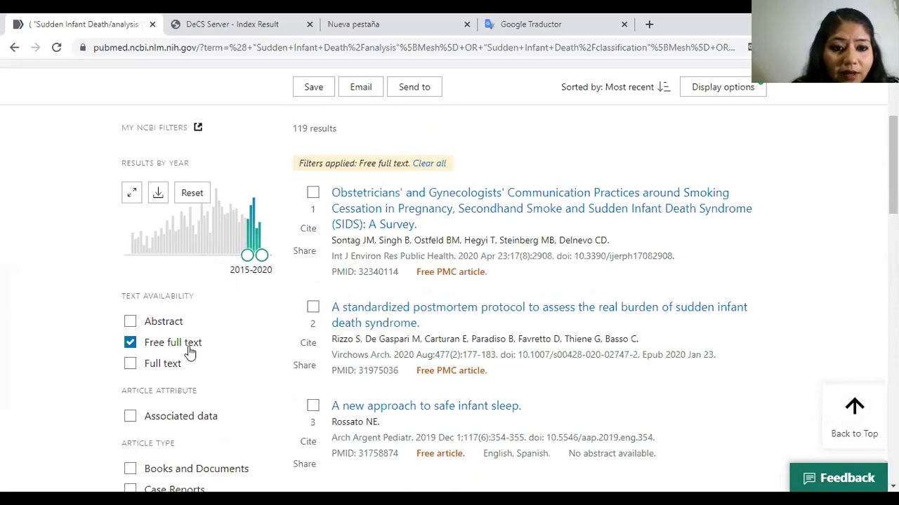
scroll(223, 347, "down", 7)
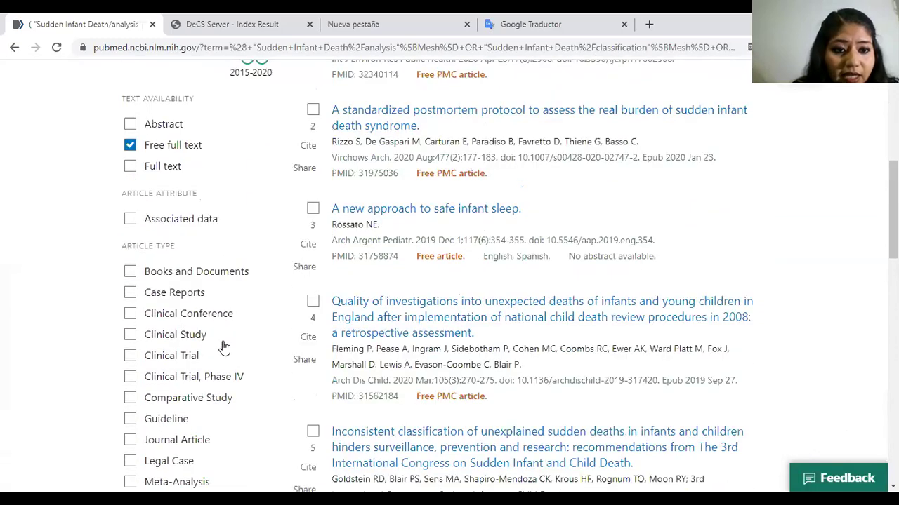
scroll(219, 349, "down", 5)
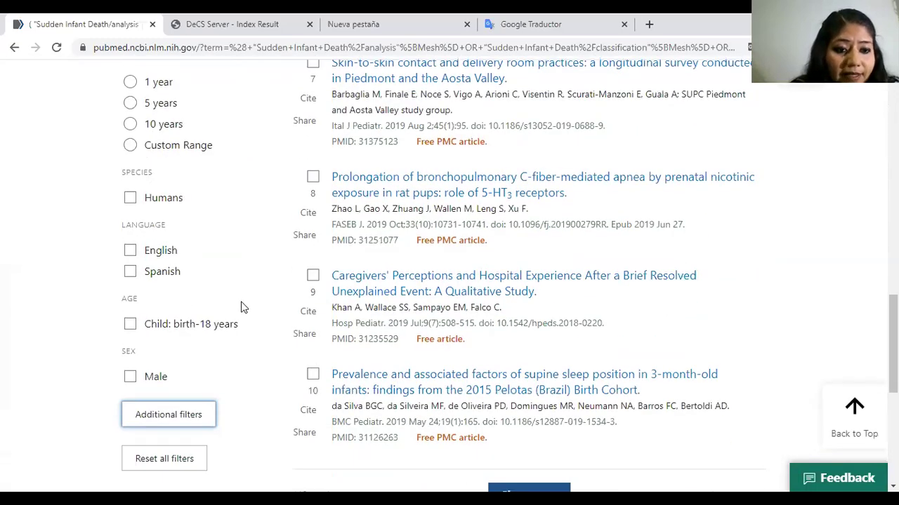
left_click(130, 258)
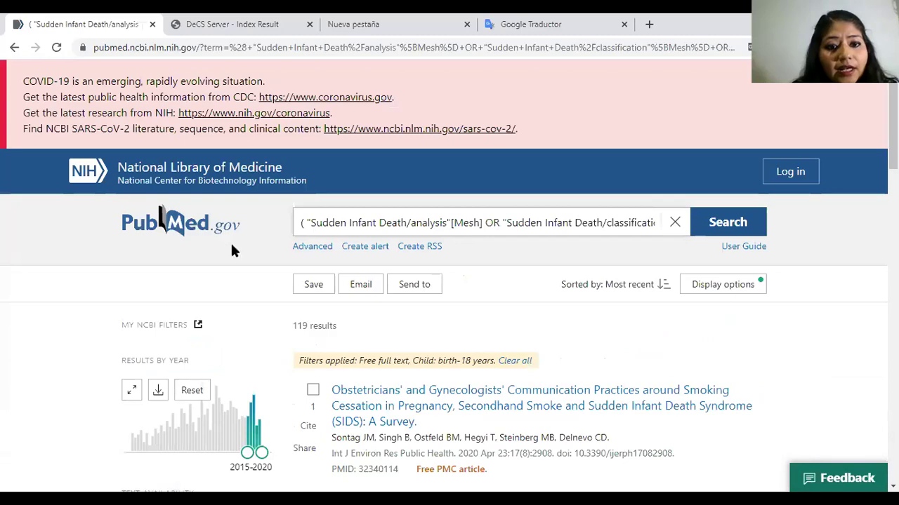
scroll(53, 365, "down", 1)
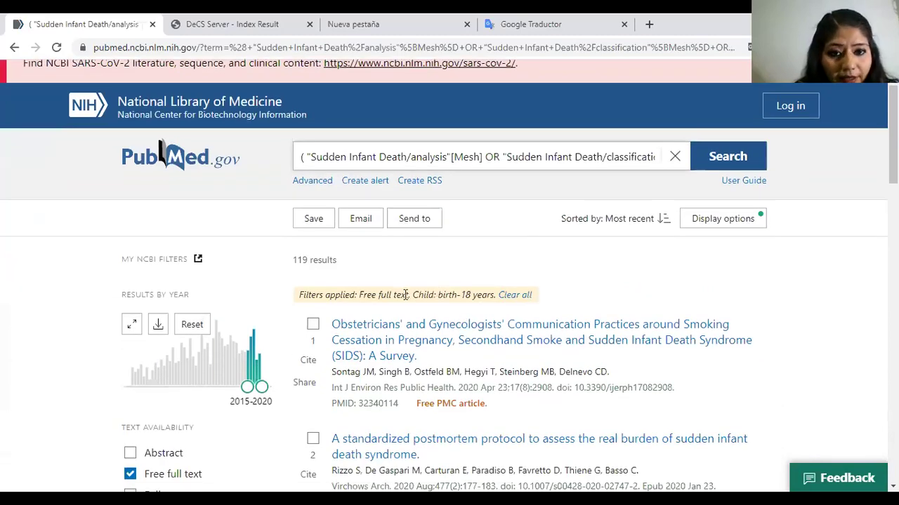
Narrow the sudden infant death results to the Observational Study article type.
scroll(252, 327, "down", 7)
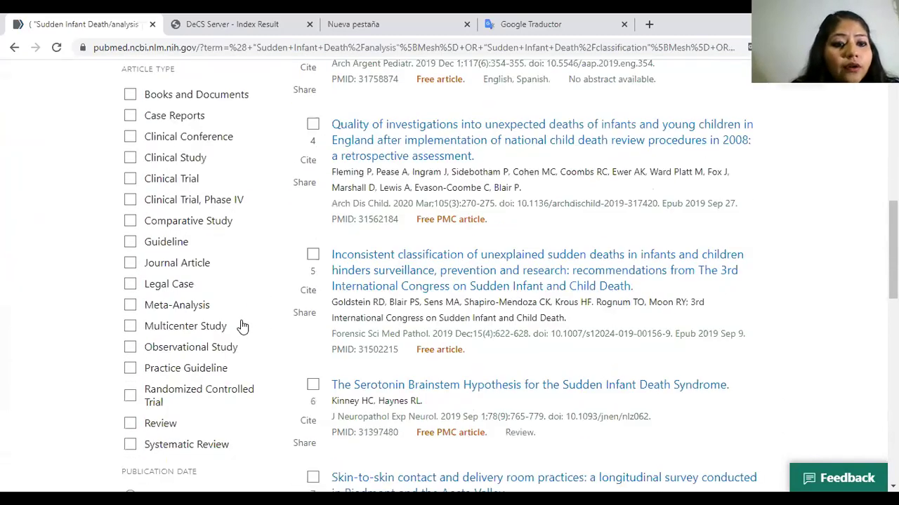
scroll(242, 326, "down", 3)
scroll(252, 272, "up", 2)
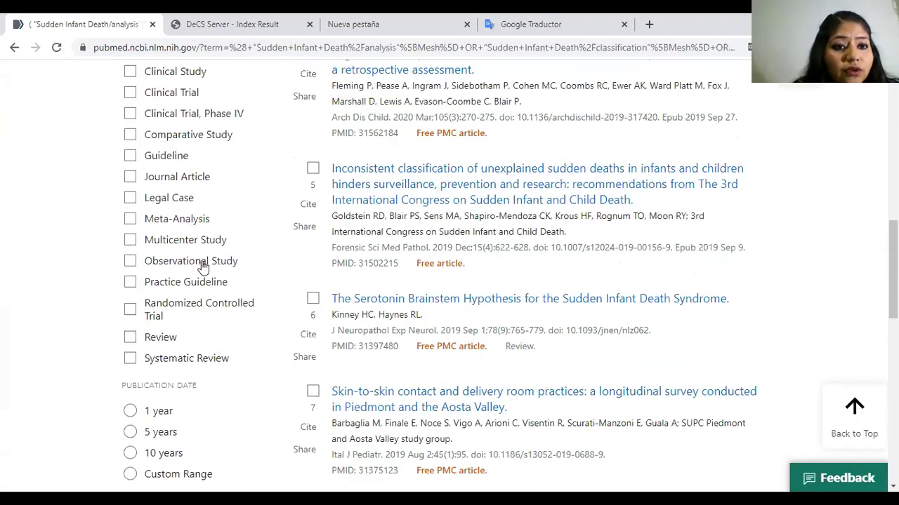
left_click(132, 263)
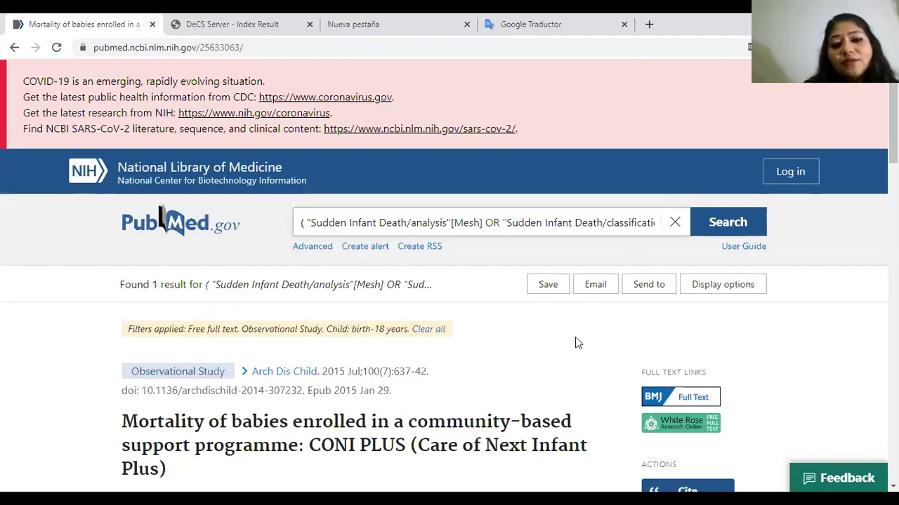
Review the CONI PLUS article record, including its applied filters, abstract, MeSH terms and full-text links.
scroll(442, 339, "down", 1)
left_click_drag(125, 218, 159, 219)
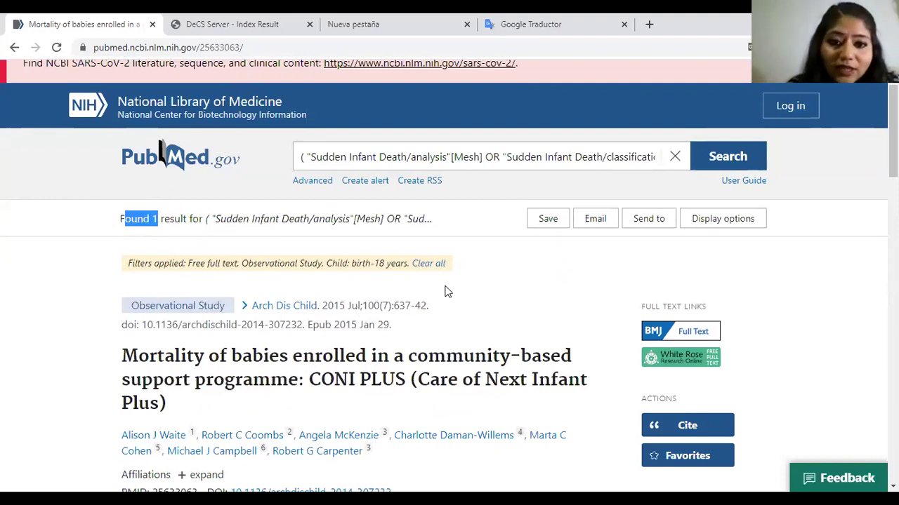
scroll(445, 289, "down", 1)
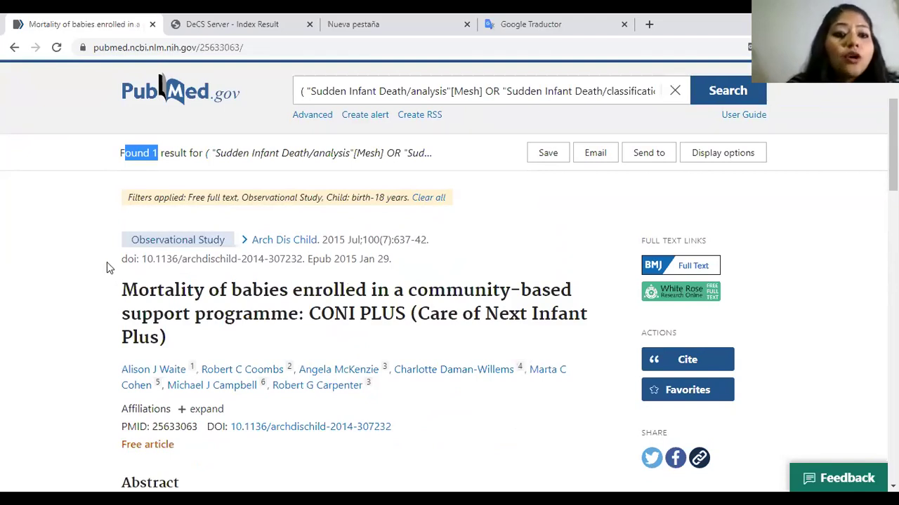
scroll(105, 265, "down", 1)
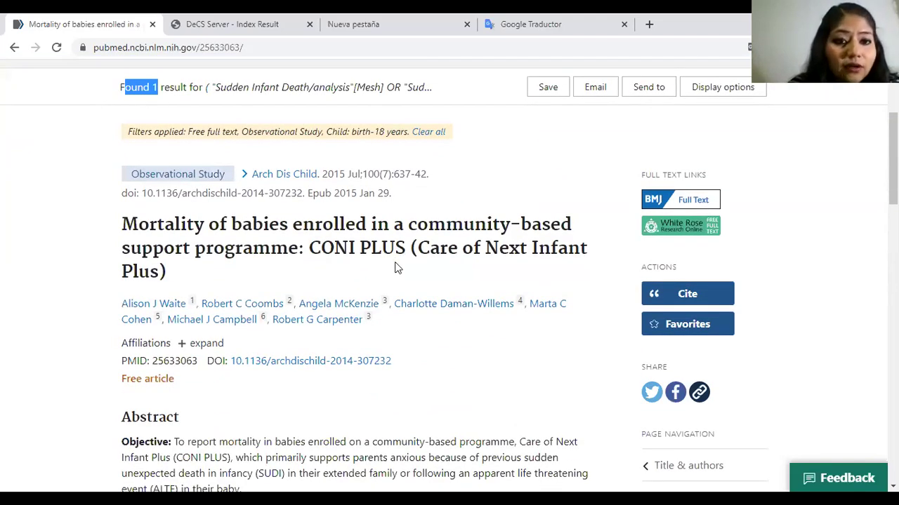
scroll(121, 248, "down", 5)
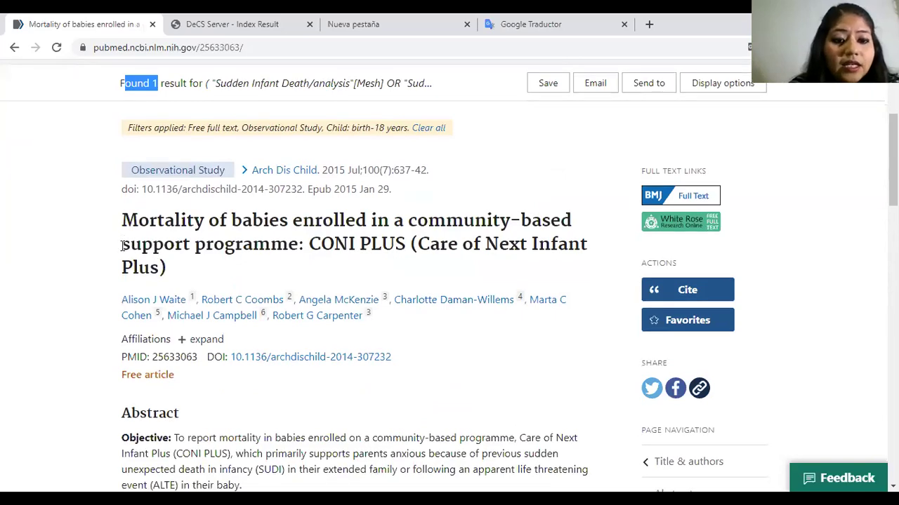
scroll(121, 252, "down", 6)
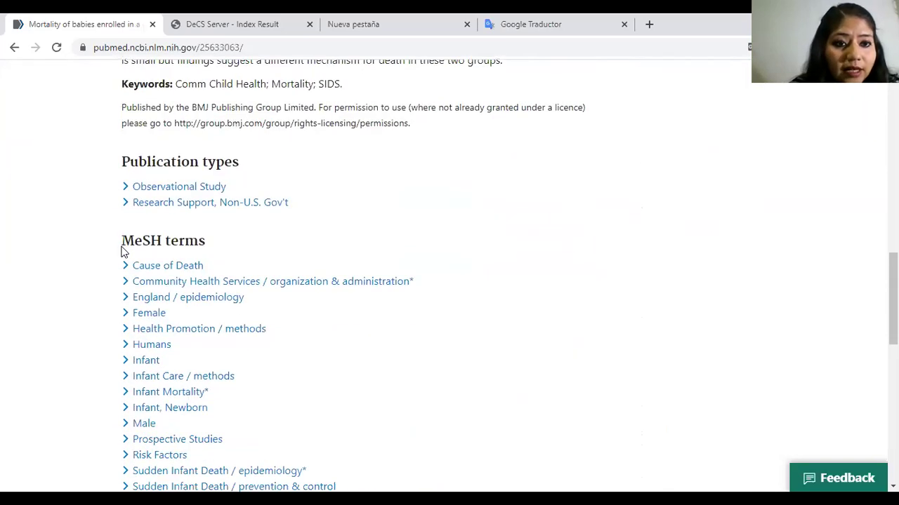
scroll(121, 252, "up", 3)
scroll(123, 252, "down", 6)
scroll(121, 252, "down", 3)
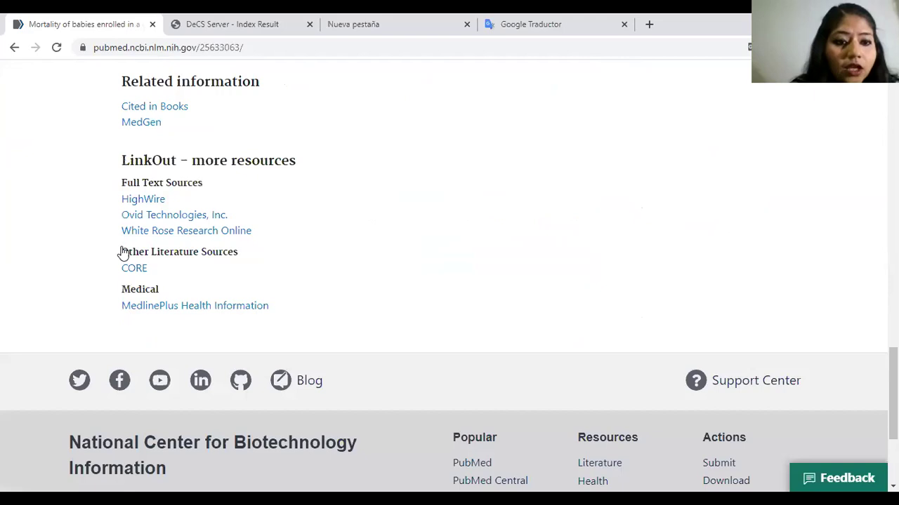
scroll(122, 252, "up", 15)
scroll(469, 112, "up", 1)
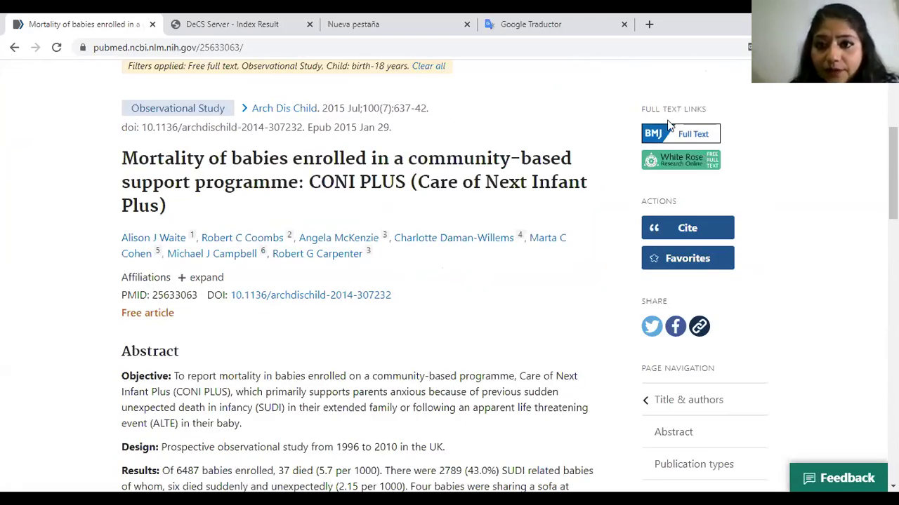
scroll(474, 235, "up", 1)
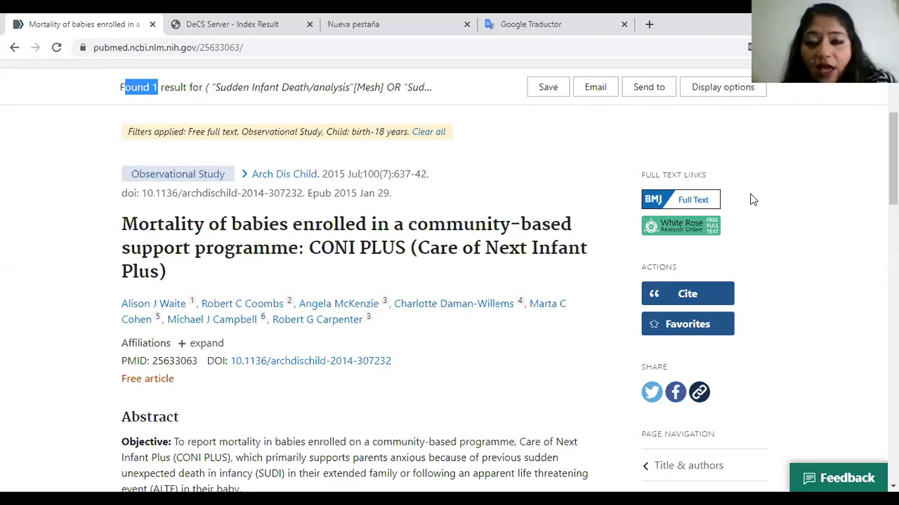
Open the article's BMJ full-text link in a new tab and check the options for reading or downloading it.
right_click(664, 203)
left_click(699, 210)
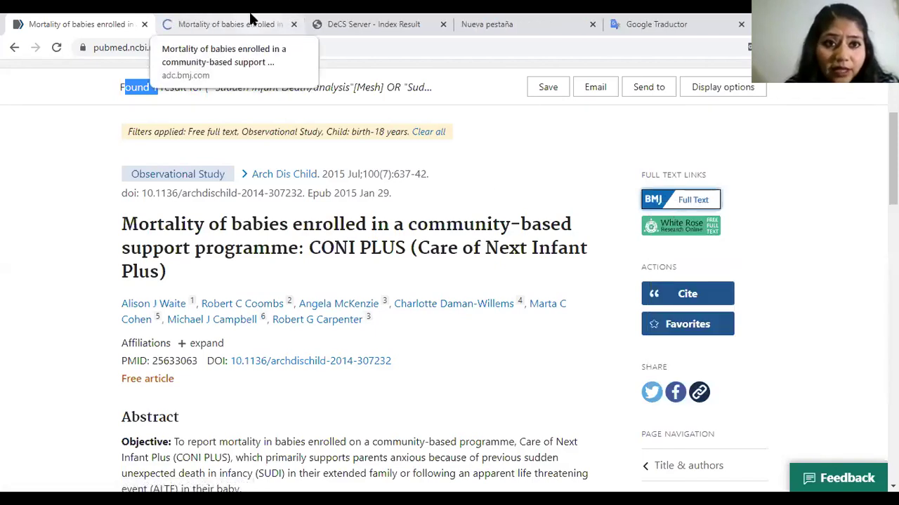
left_click(252, 19)
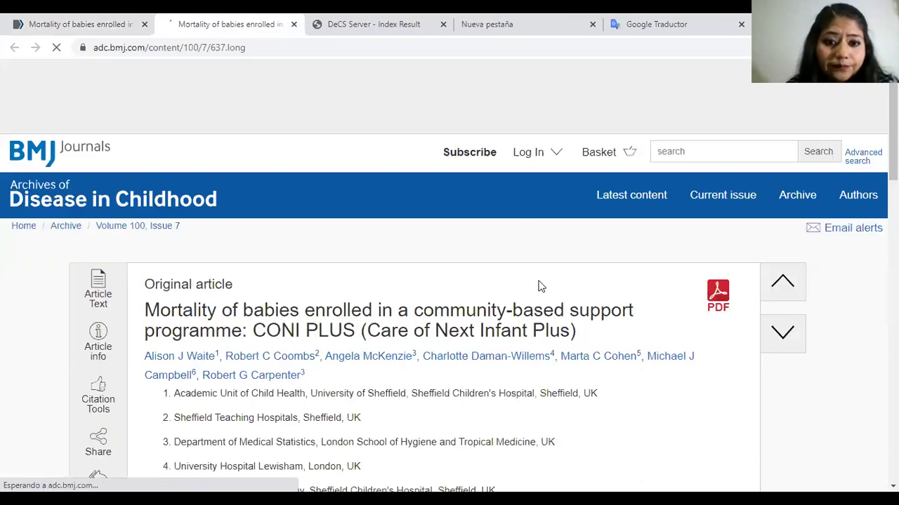
scroll(539, 286, "down", 4)
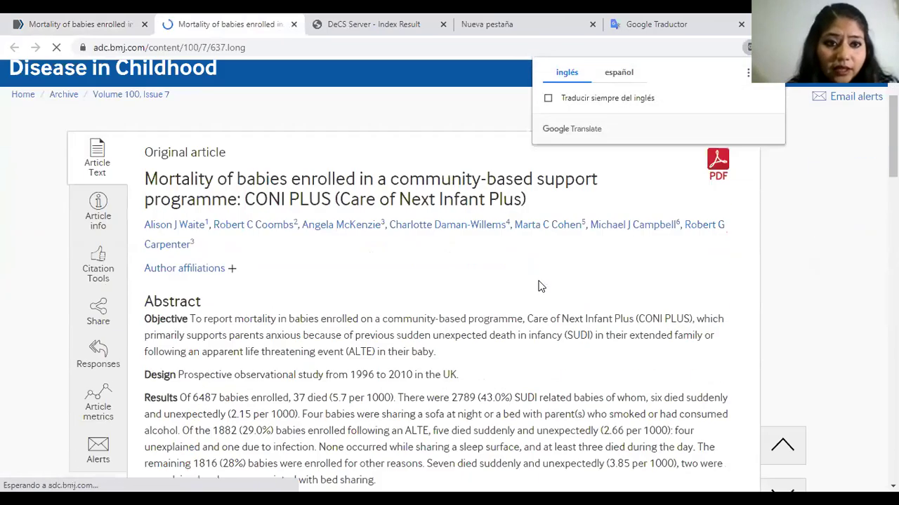
scroll(539, 286, "down", 10)
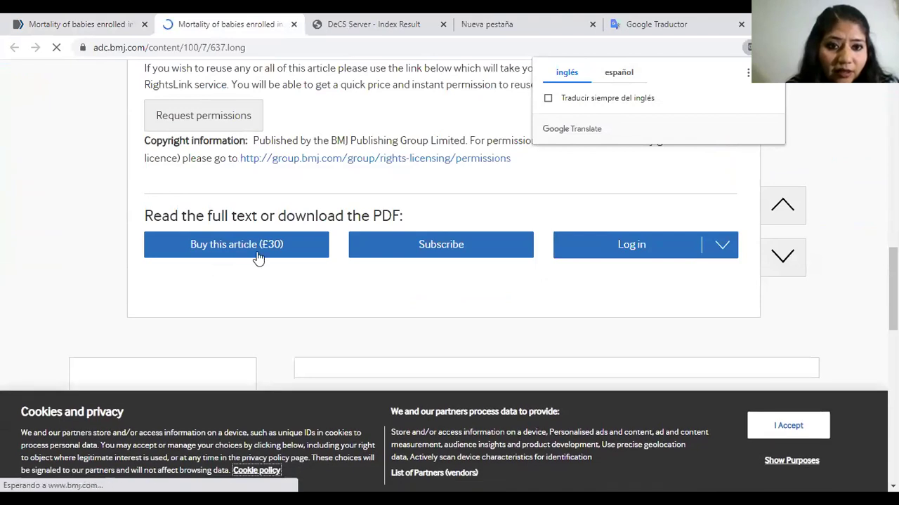
Open the article's White Rose Research Online link in a new tab and compare it with the BMJ page.
left_click(81, 21)
right_click(653, 226)
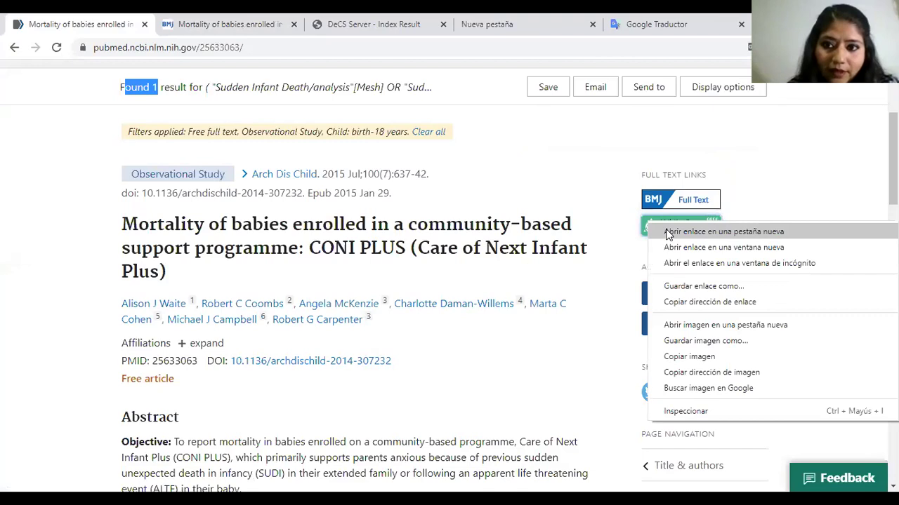
left_click(667, 232)
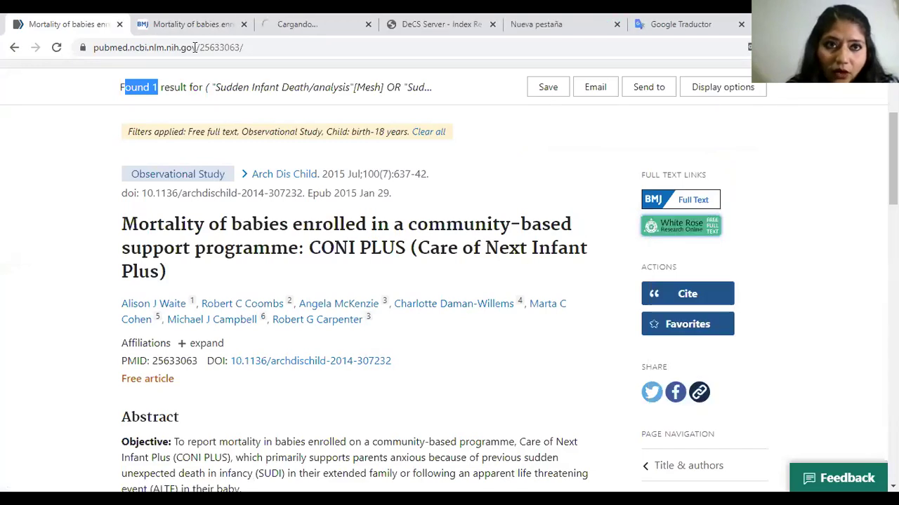
left_click(305, 18)
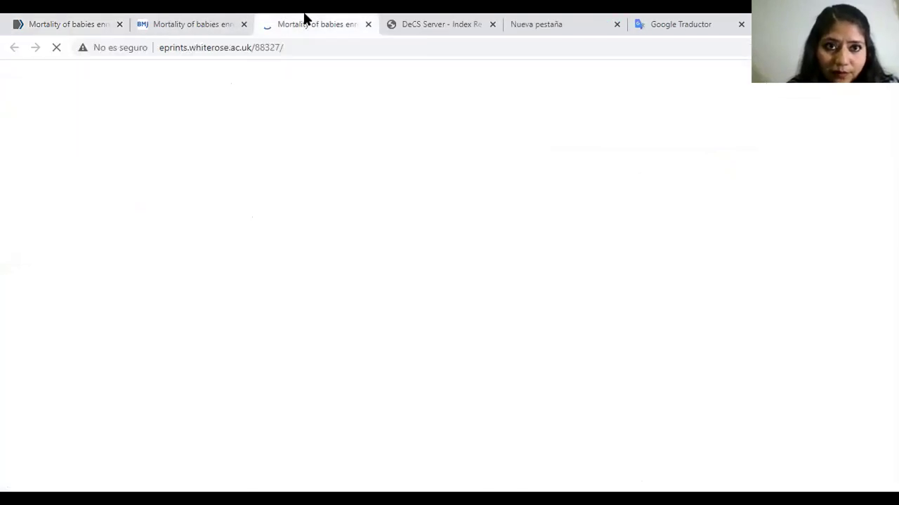
left_click(203, 19)
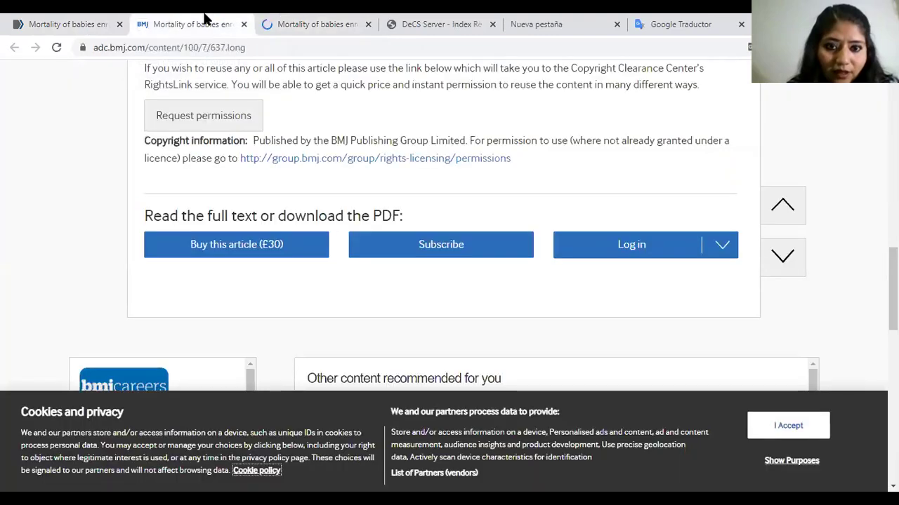
left_click(287, 18)
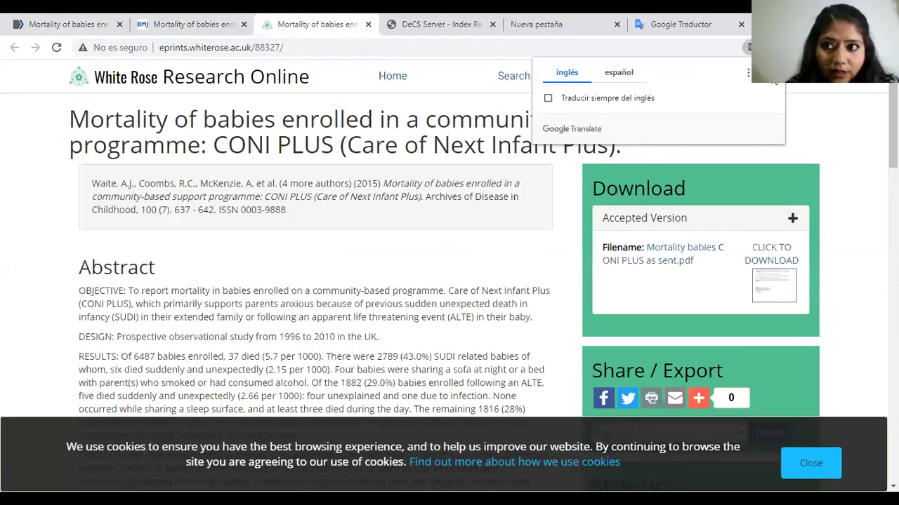
Dismiss the translation prompt and examine the White Rose page's download section, abstract, metadata and related papers.
left_click(440, 201)
scroll(440, 202, "down", 5)
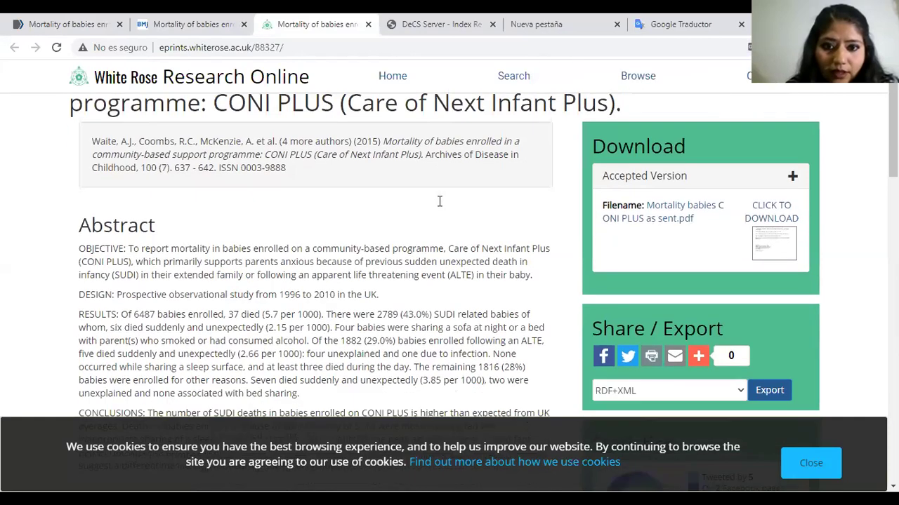
scroll(438, 202, "down", 10)
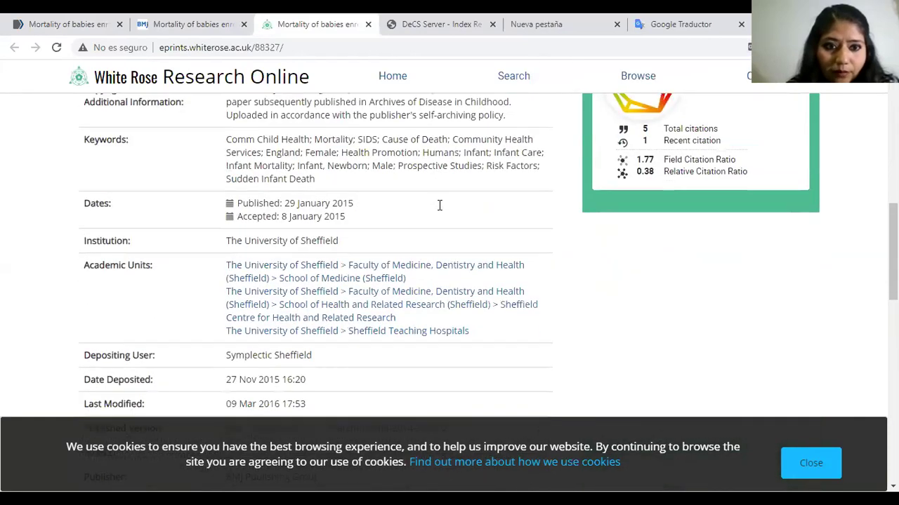
scroll(441, 212, "down", 3)
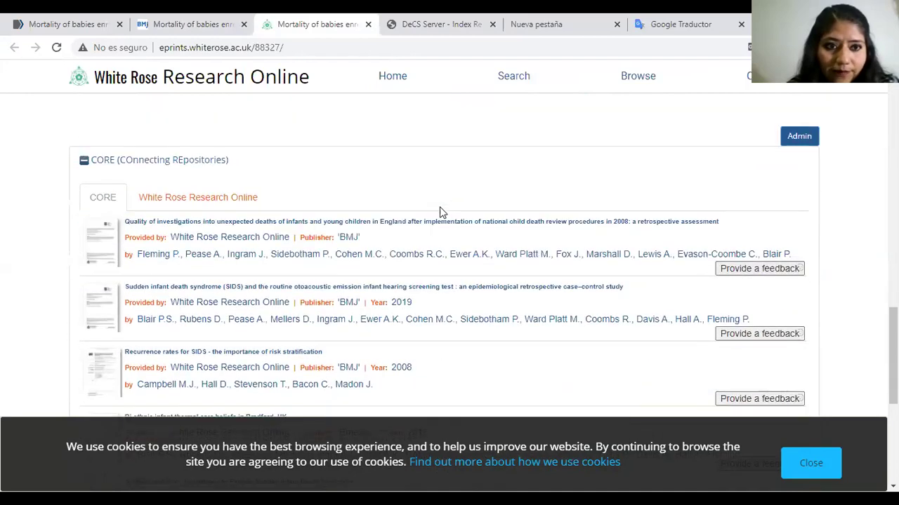
scroll(441, 212, "up", 9)
scroll(441, 212, "up", 8)
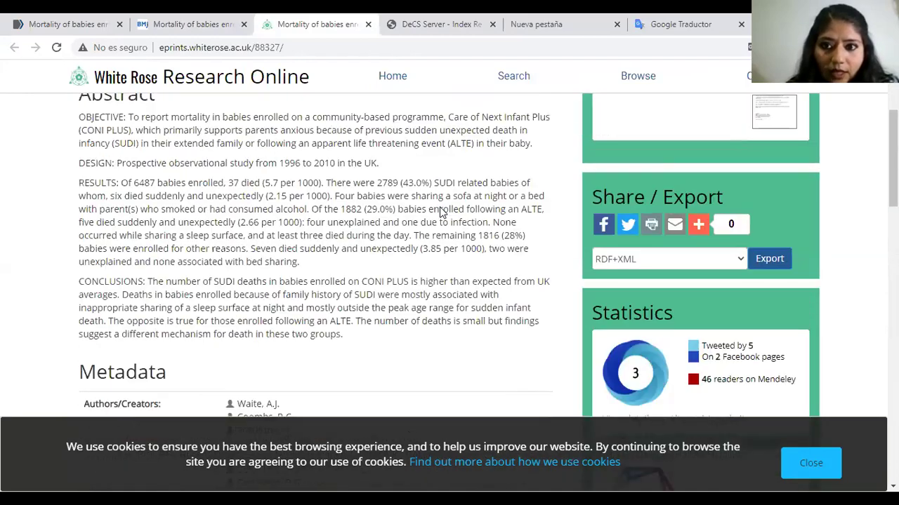
scroll(329, 287, "down", 5)
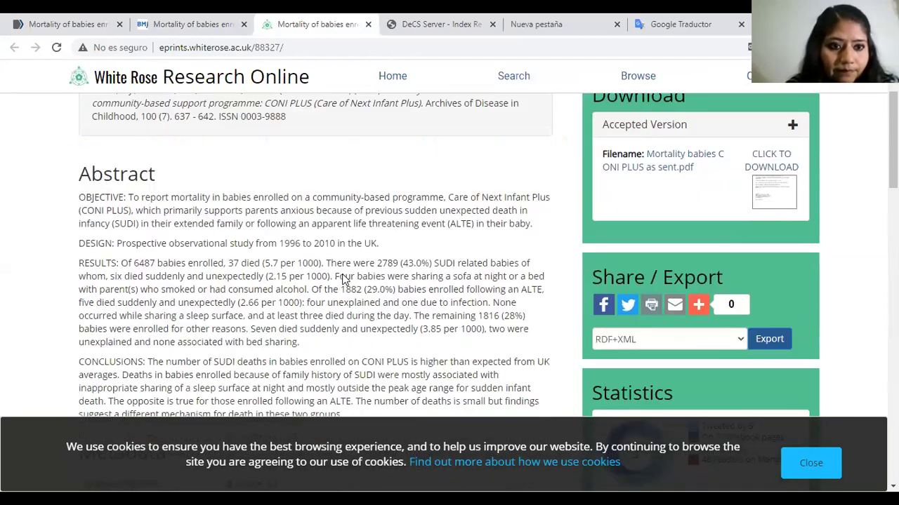
Close the BMJ and White Rose tabs and return to the beginning of the article's PubMed record.
left_click(243, 24)
left_click(244, 24)
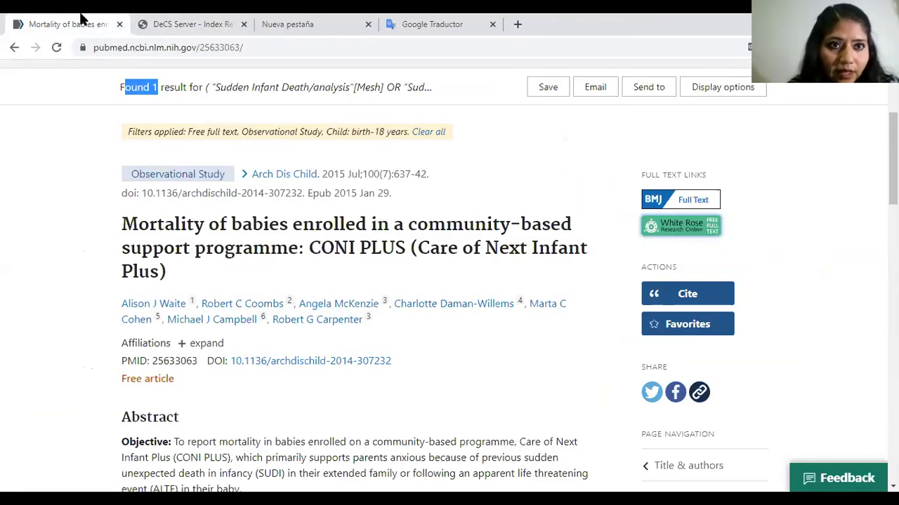
scroll(158, 258, "up", 3)
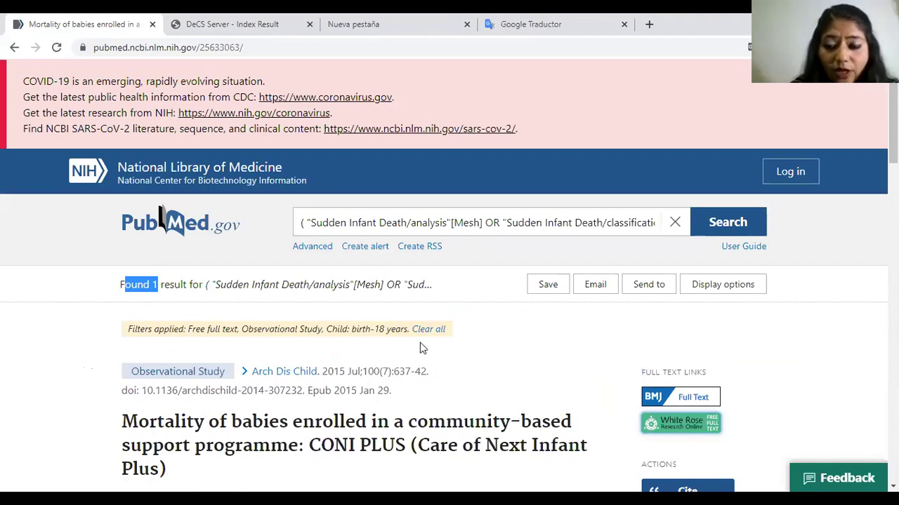
Look over the current search query, then open the PubMed Advanced Search Builder and clear all applied filters.
left_click(306, 225)
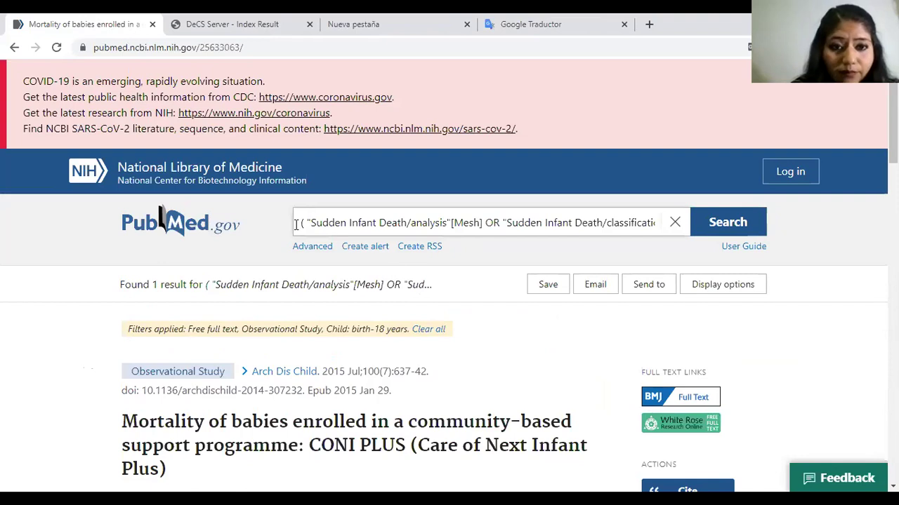
left_click_drag(298, 224, 676, 221)
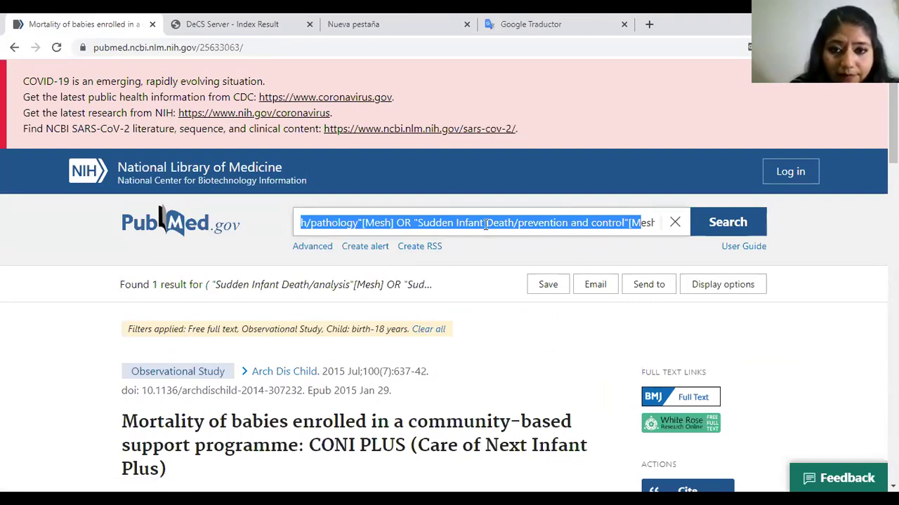
left_click(314, 247)
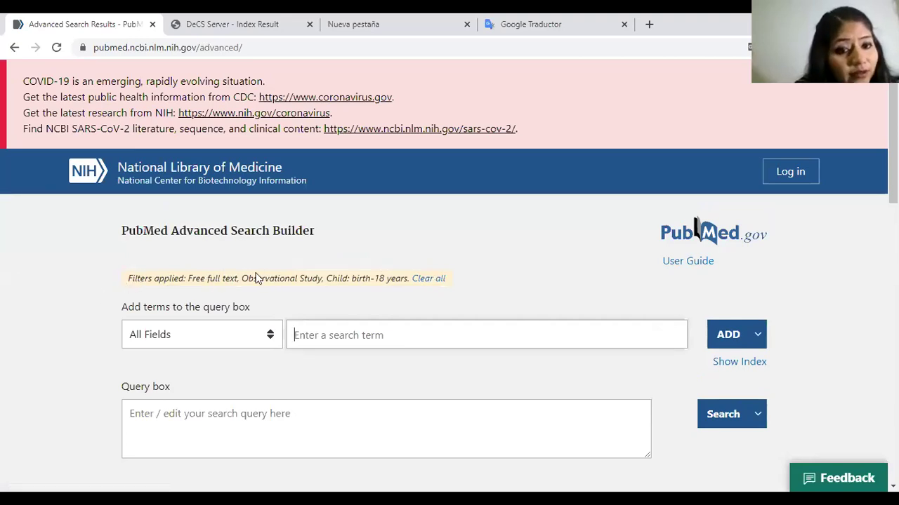
left_click(430, 281)
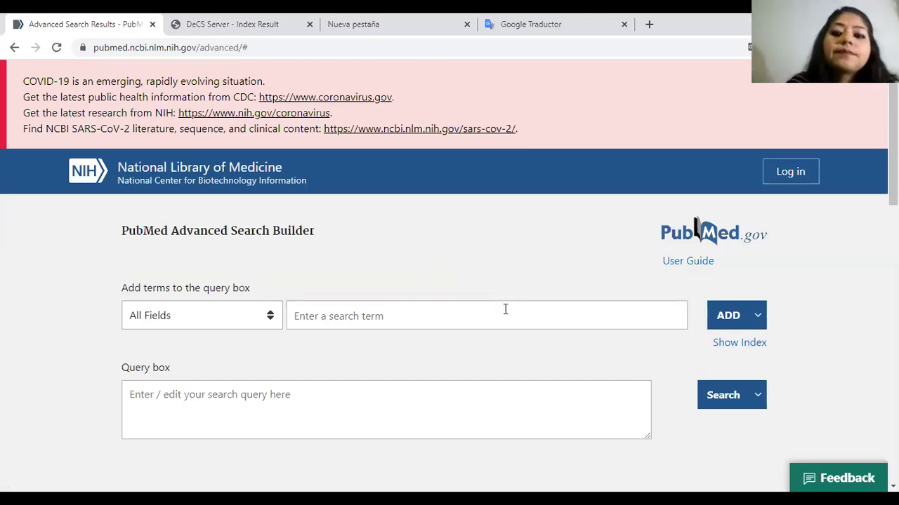
Examine the search field choices offered for adding terms to the query, from the author and date fields through the MeSH and title fields.
scroll(505, 309, "down", 2)
scroll(504, 314, "up", 1)
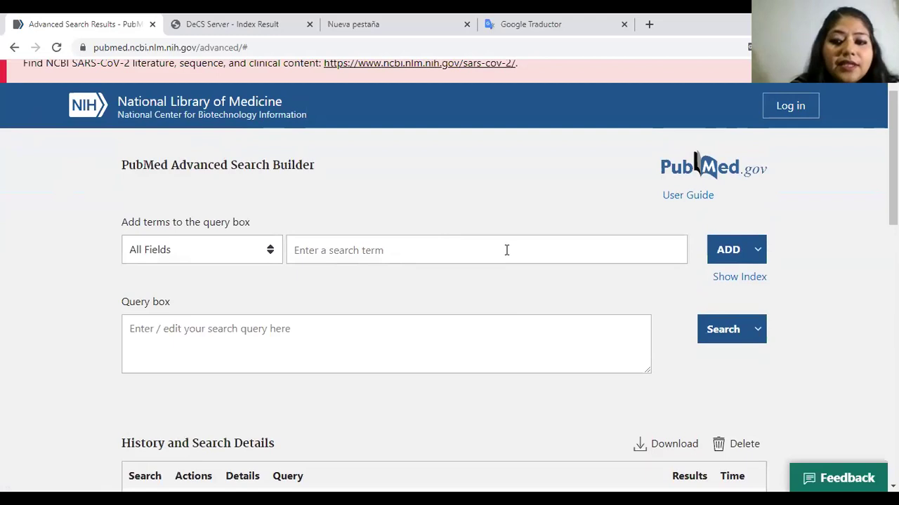
left_click(269, 252)
scroll(271, 274, "down", 3)
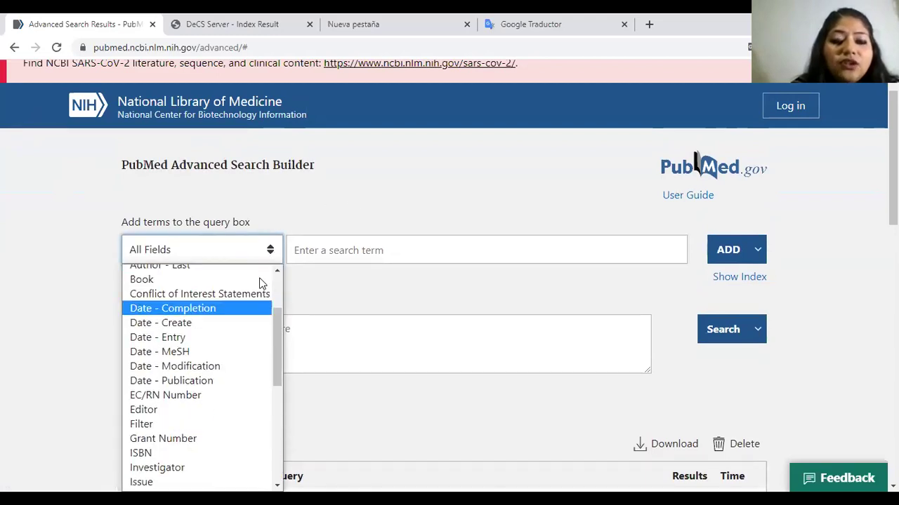
scroll(260, 281, "up", 3)
scroll(351, 281, "down", 1)
scroll(321, 140, "down", 2)
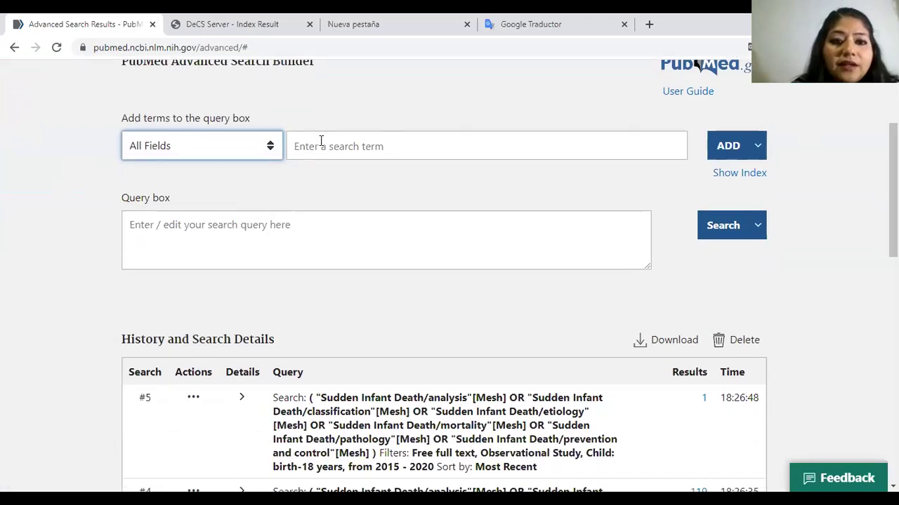
left_click(271, 151)
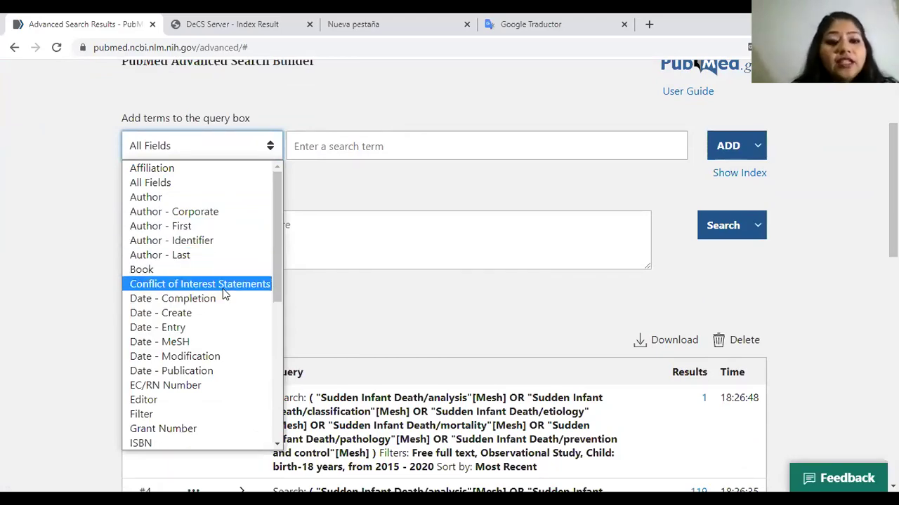
scroll(222, 289, "down", 3)
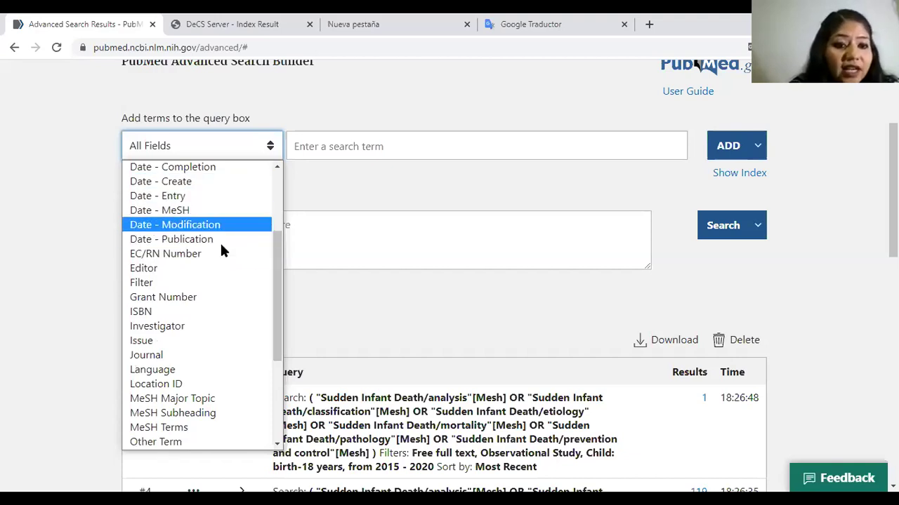
scroll(220, 251, "down", 3)
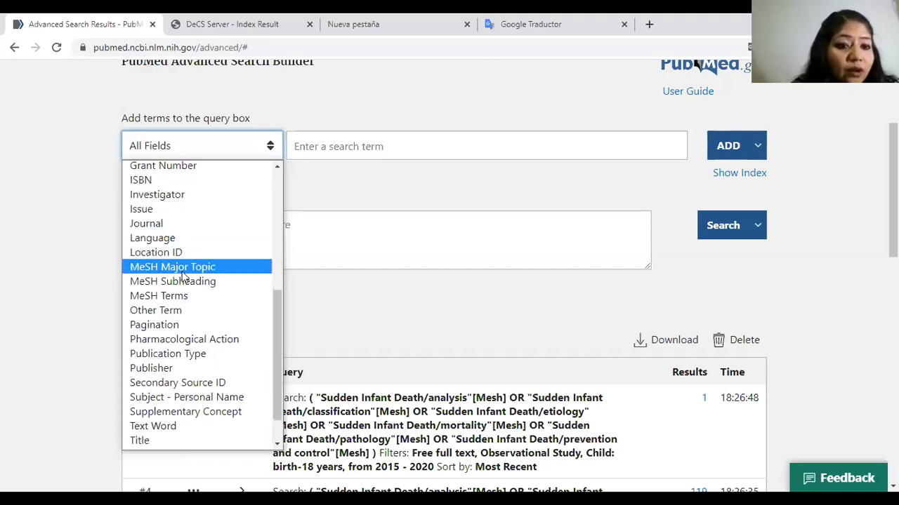
left_click(408, 199)
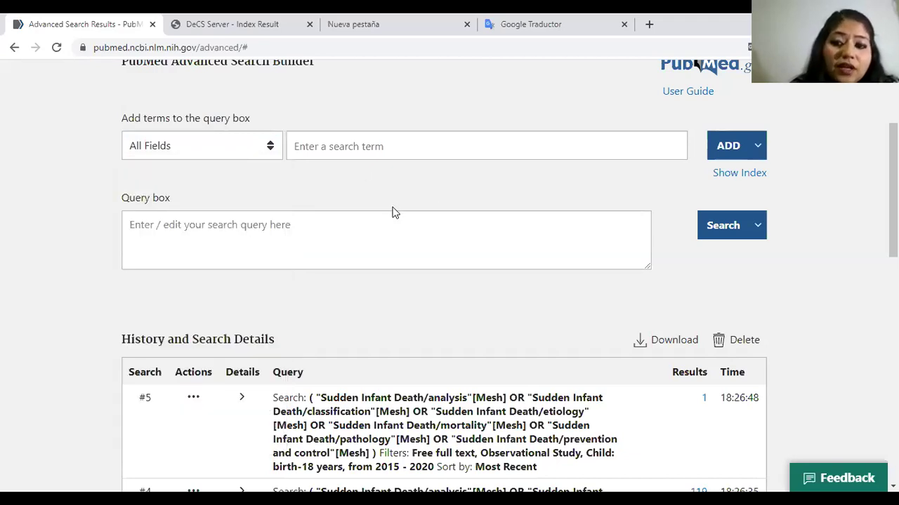
Try to add the empty query to the search history using the Add to History option.
scroll(274, 219, "down", 1)
scroll(232, 224, "down", 1)
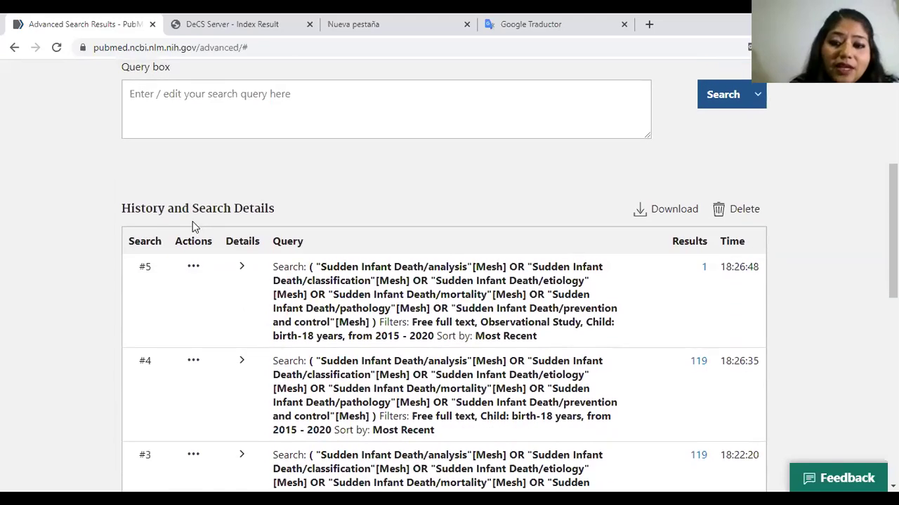
left_click(758, 94)
left_click(757, 95)
left_click(759, 96)
left_click(747, 124)
left_click(757, 95)
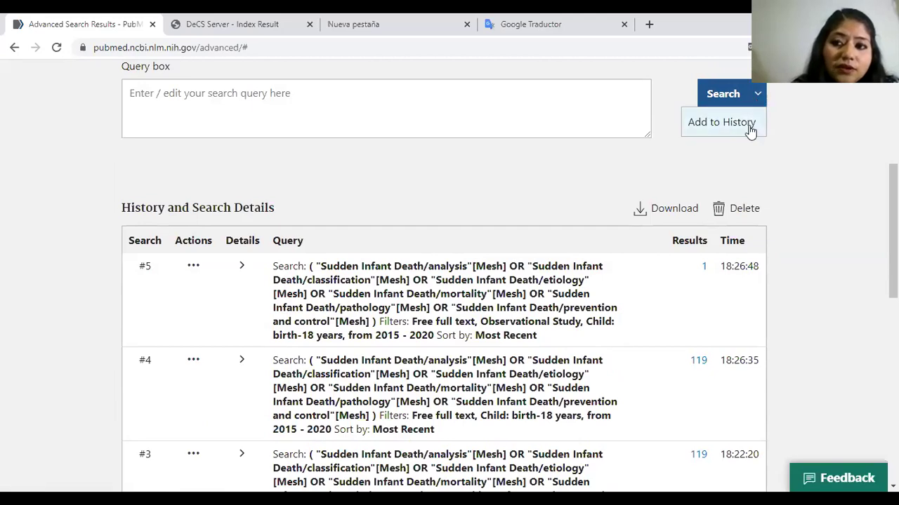
left_click(749, 129)
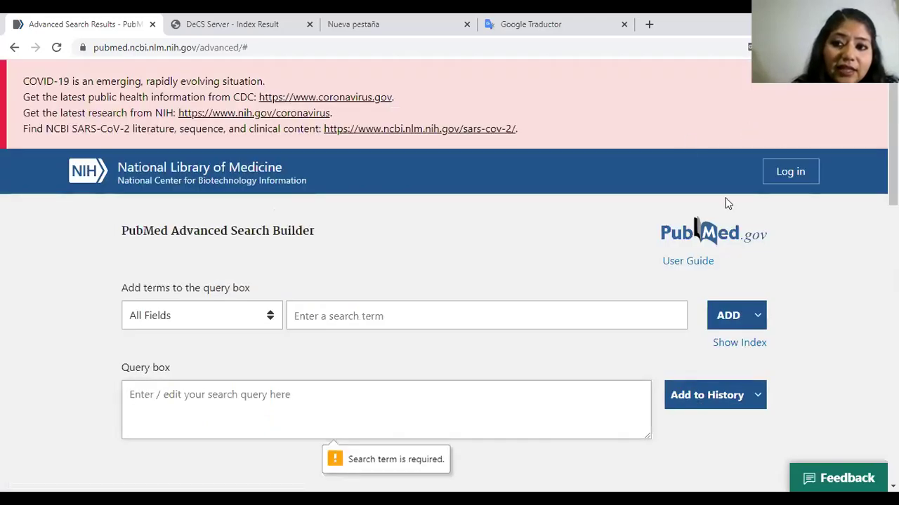
Switch the query box action from Add to History back to Search.
scroll(742, 241, "down", 2)
left_click(758, 263)
left_click(716, 285)
left_click(759, 265)
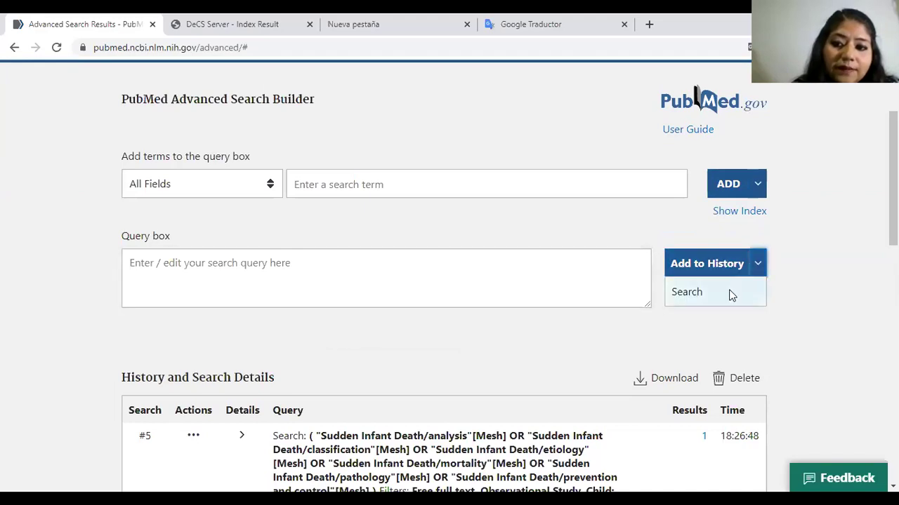
left_click(726, 293)
Review the search history and filters used, open search #5's result in a new tab, and close it after viewing.
scroll(697, 250, "down", 3)
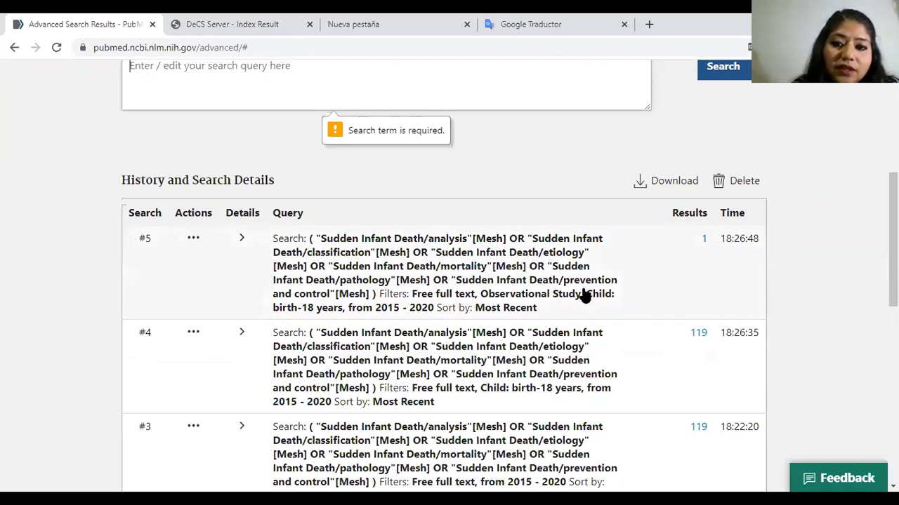
scroll(242, 274, "down", 2)
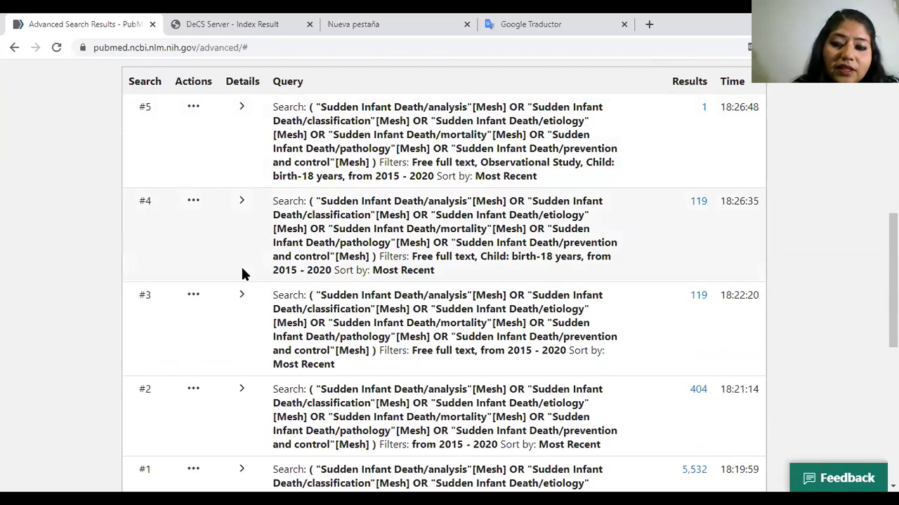
scroll(372, 266, "up", 1)
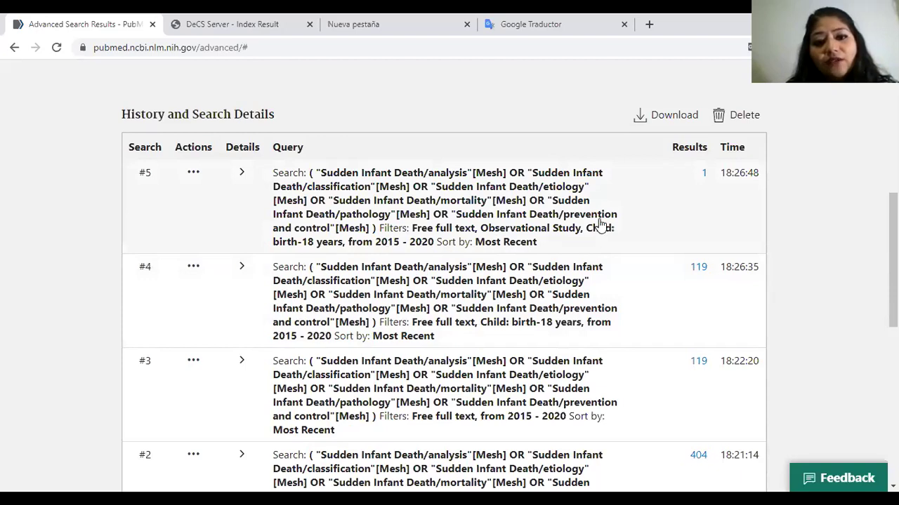
right_click(703, 172)
left_click(709, 182)
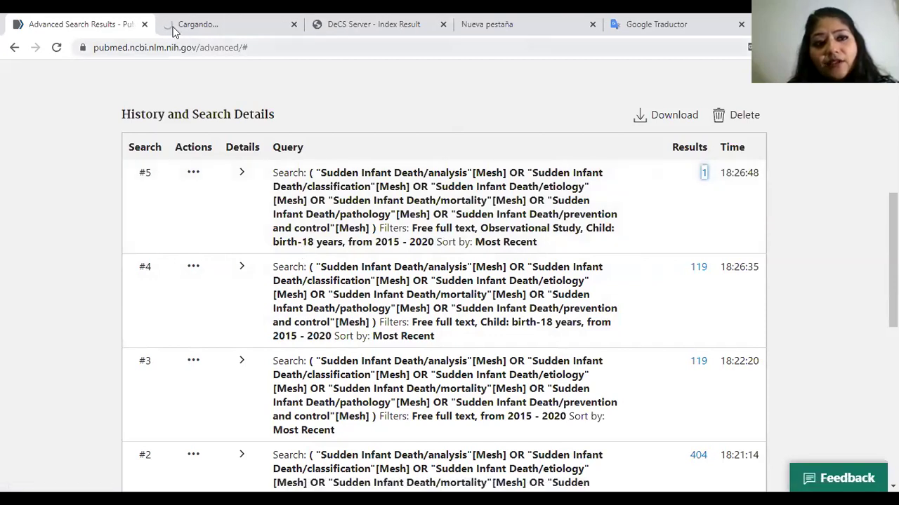
left_click(218, 24)
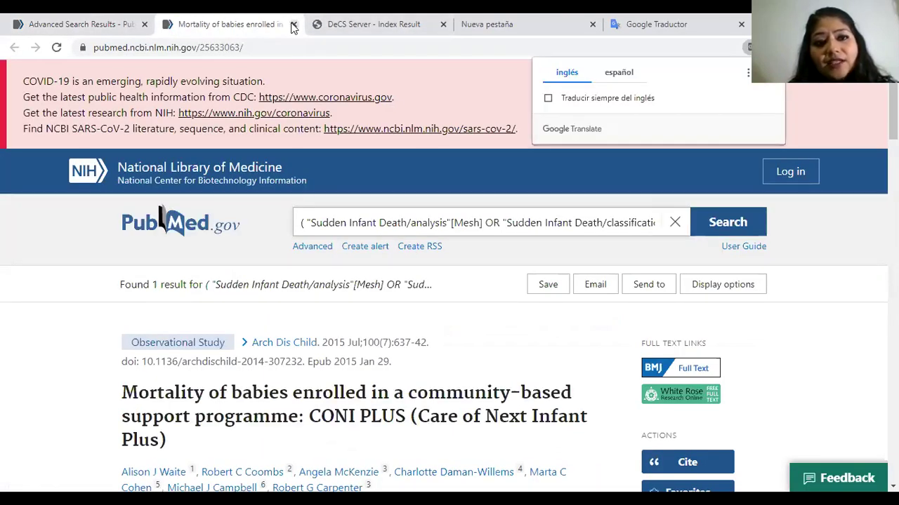
left_click(293, 26)
left_click(294, 25)
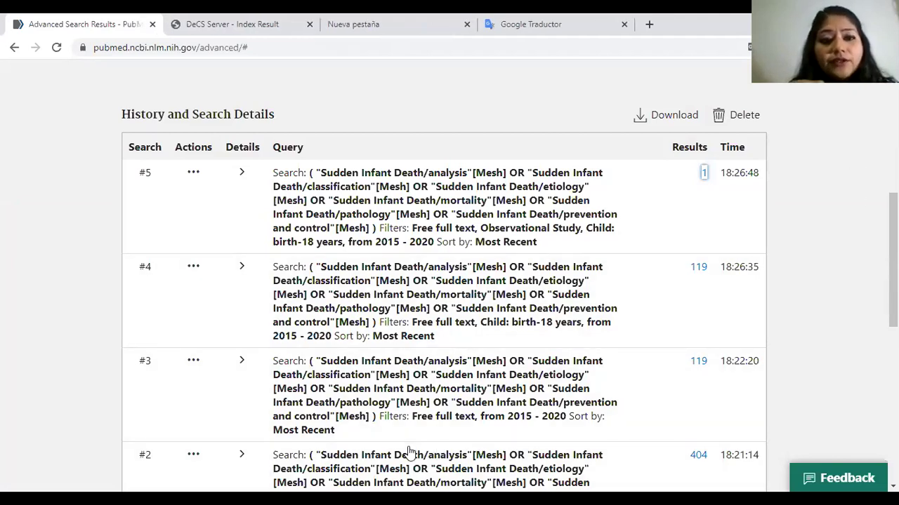
Add the term "chronic kidney disease" to the query box, keeping All Fields as its search field.
scroll(409, 452, "up", 5)
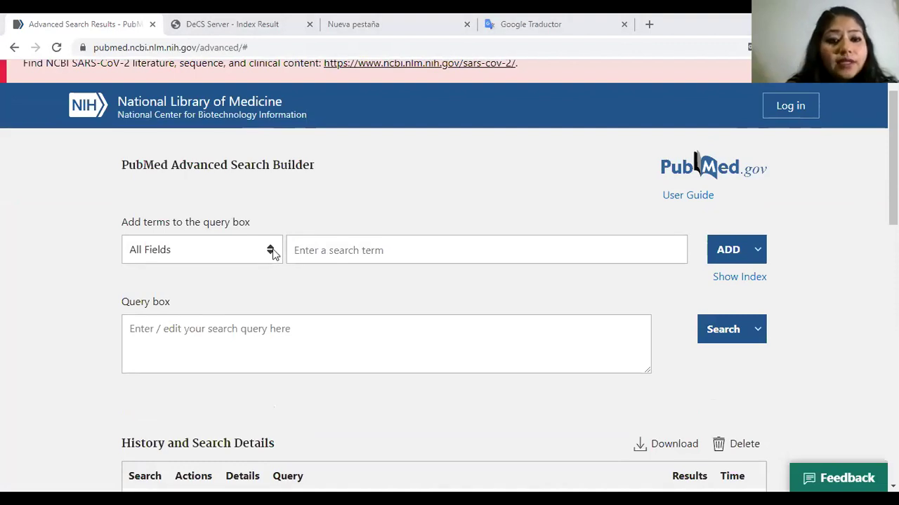
left_click(264, 253)
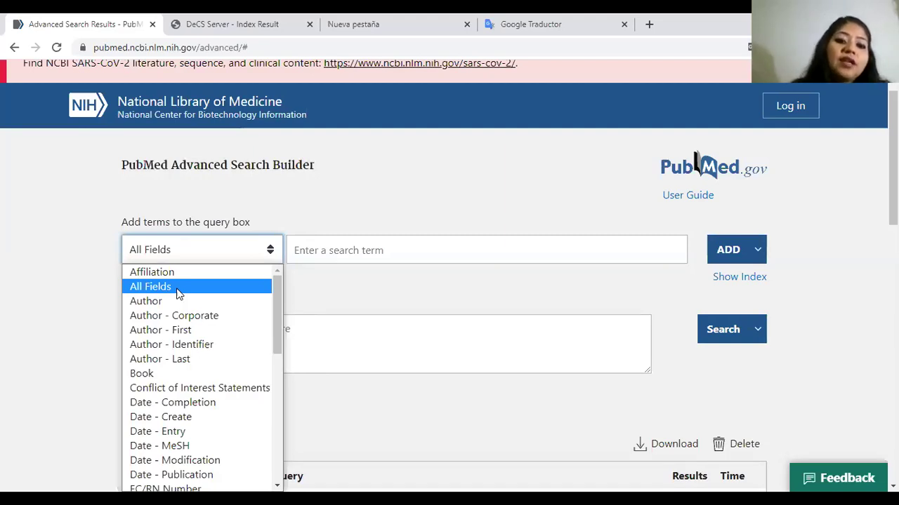
scroll(214, 337, "down", 4)
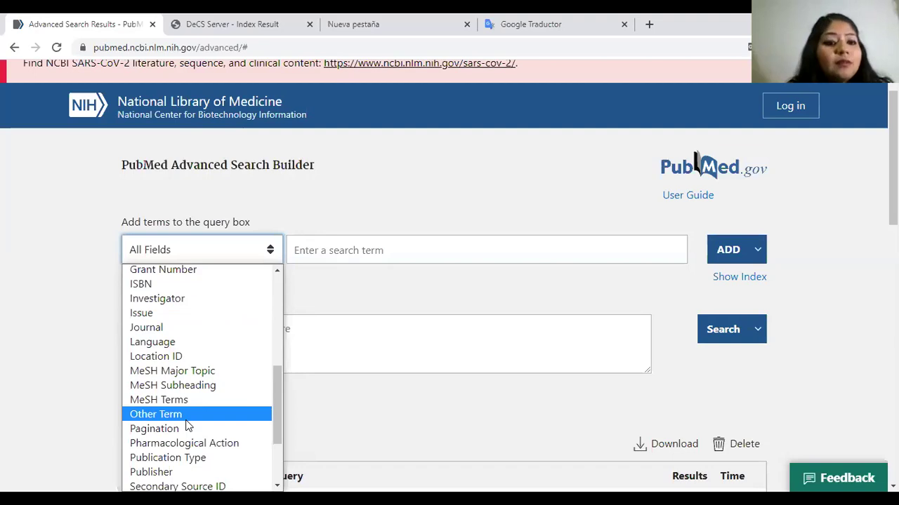
scroll(188, 426, "up", 4)
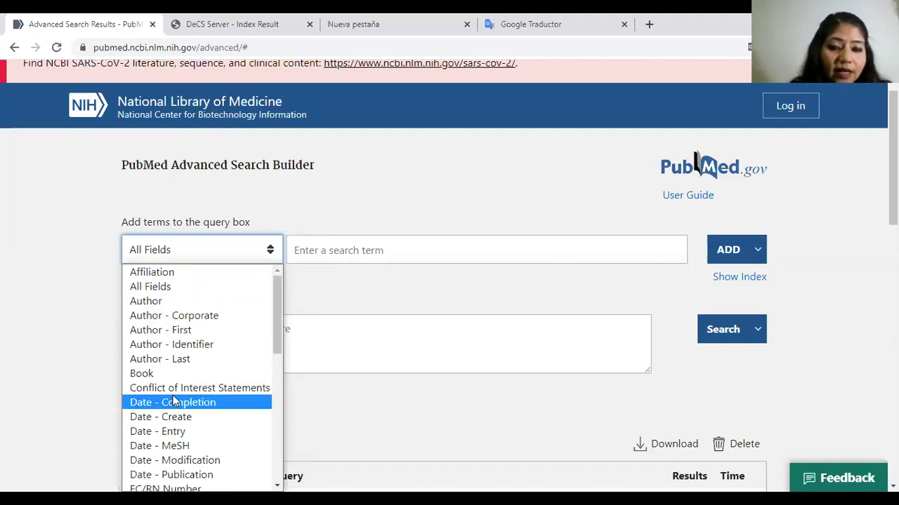
left_click(214, 294)
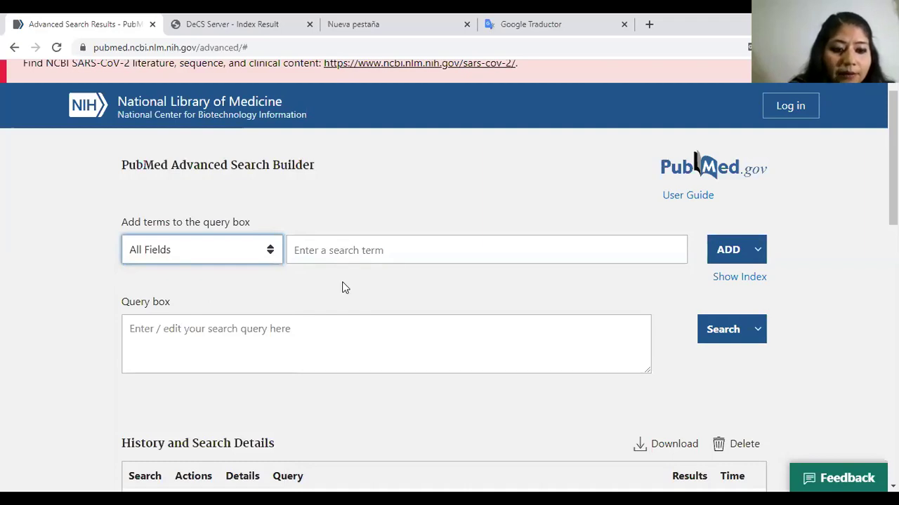
left_click(355, 245)
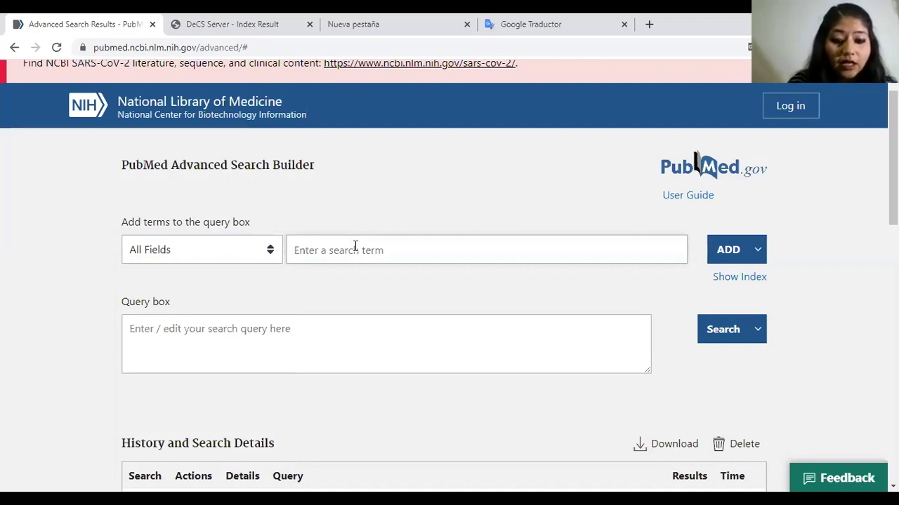
type("ch")
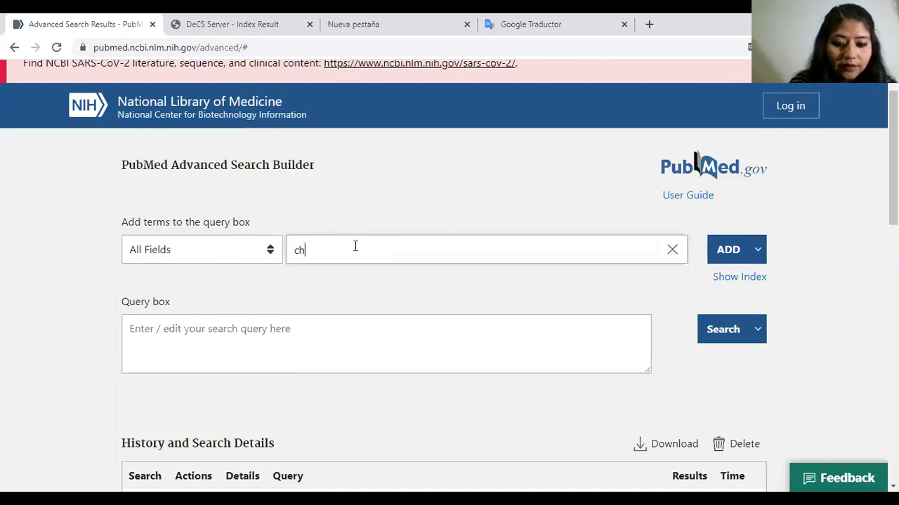
type("roni")
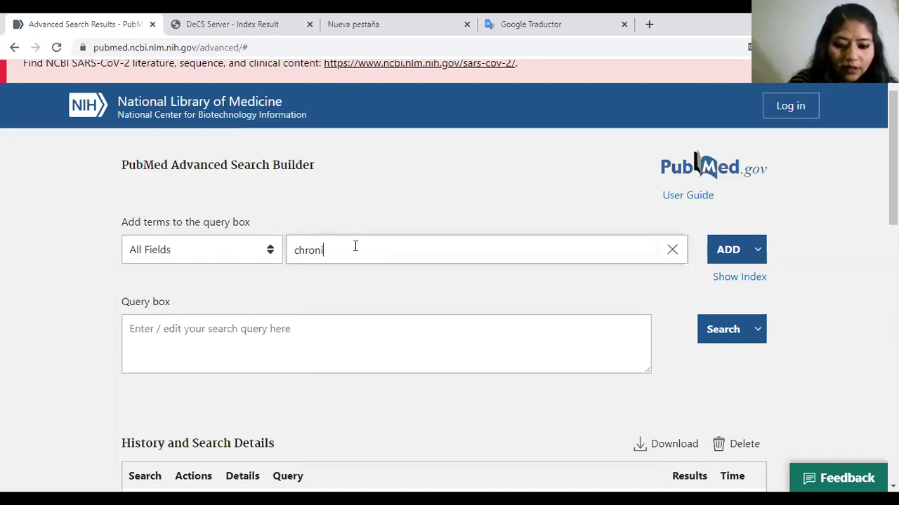
type("c kidney d")
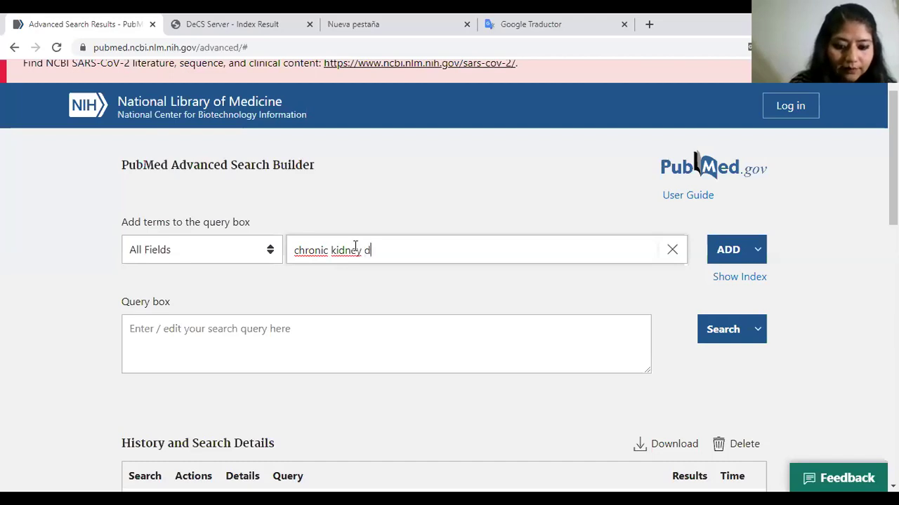
type("isease")
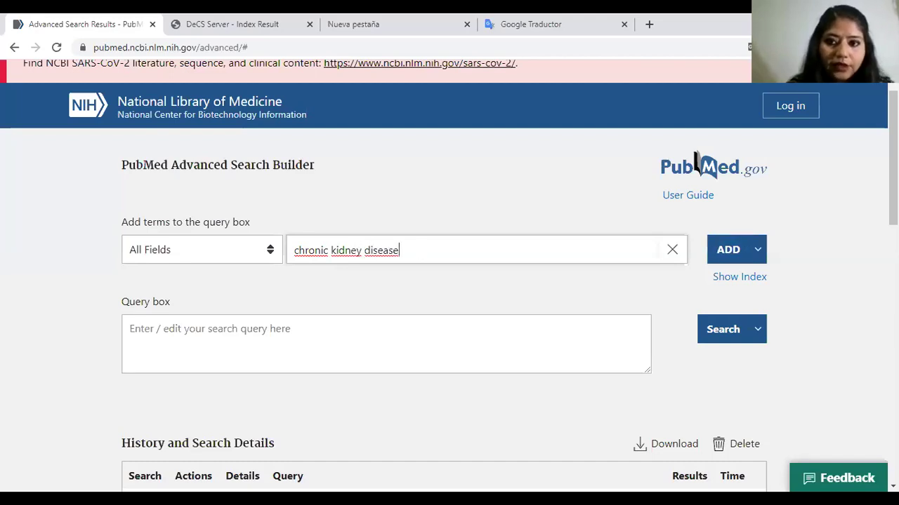
left_click(728, 252)
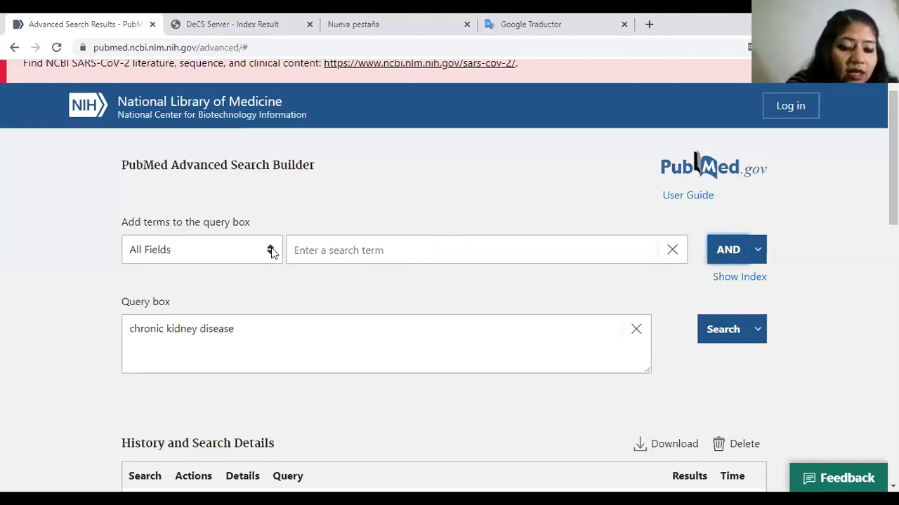
Add the All Fields term "diabetes" to the query with the NOT operator.
left_click(332, 250)
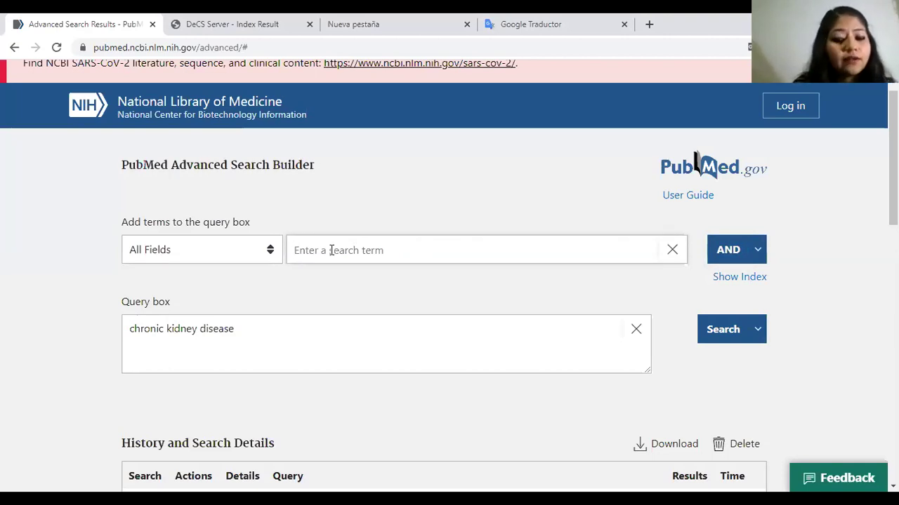
type("diabetes")
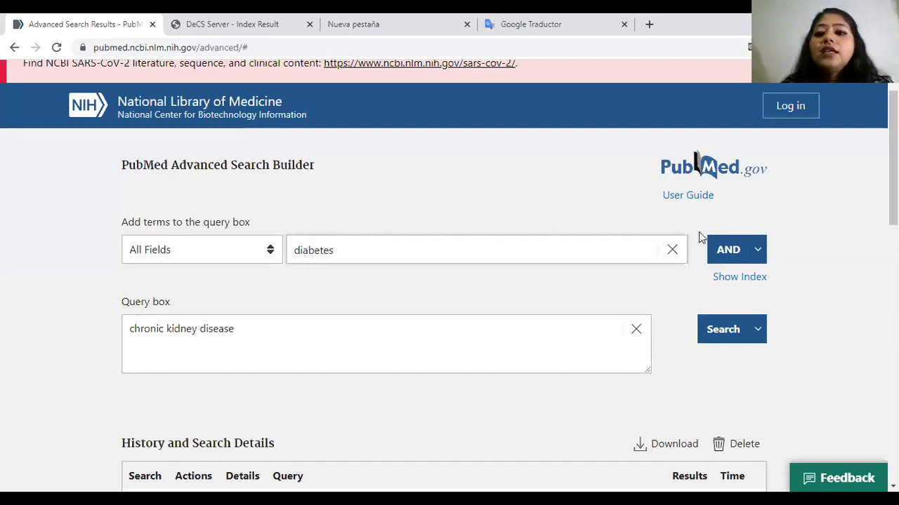
left_click(758, 250)
left_click(759, 255)
left_click(758, 251)
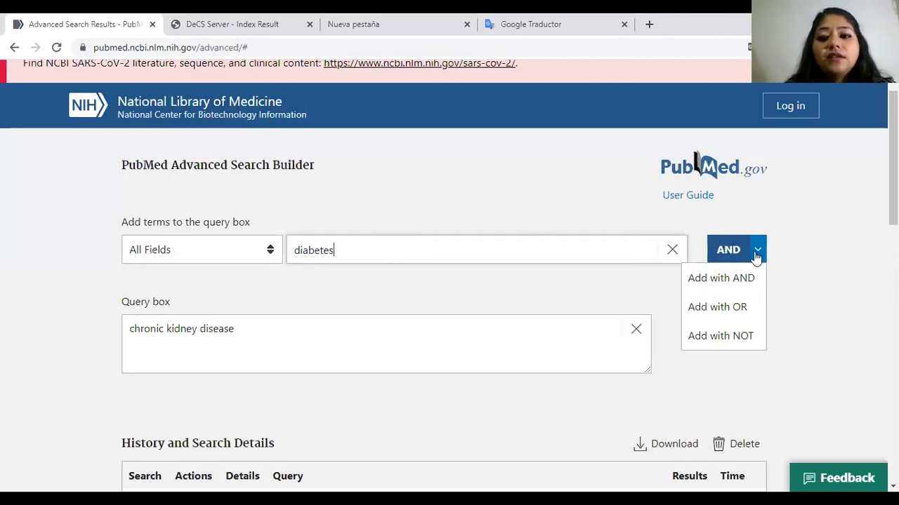
left_click(747, 337)
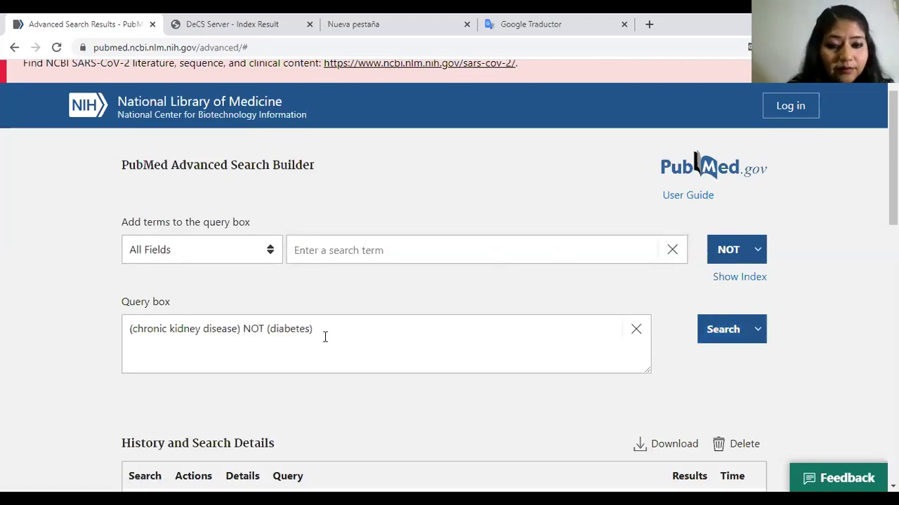
Add "The New England journal of medicine" as a Journal term to the query with the AND operator.
left_click(272, 256)
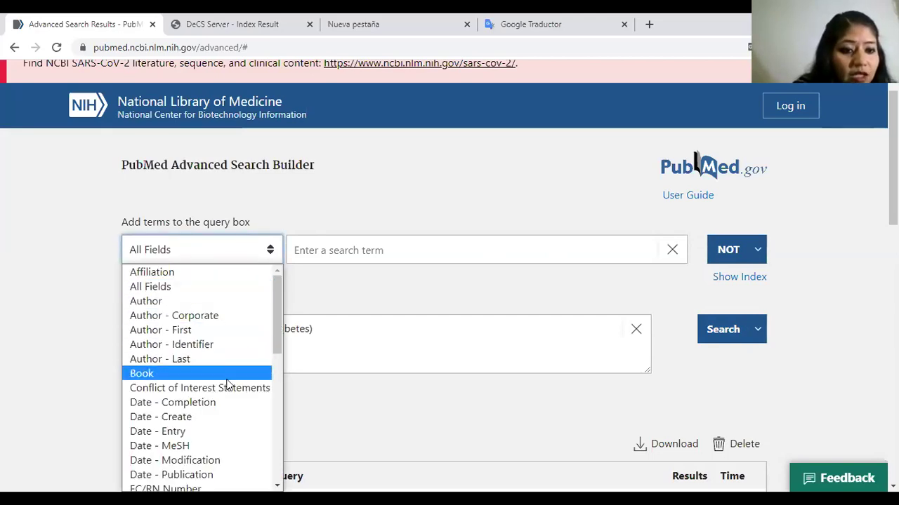
scroll(227, 382, "down", 3)
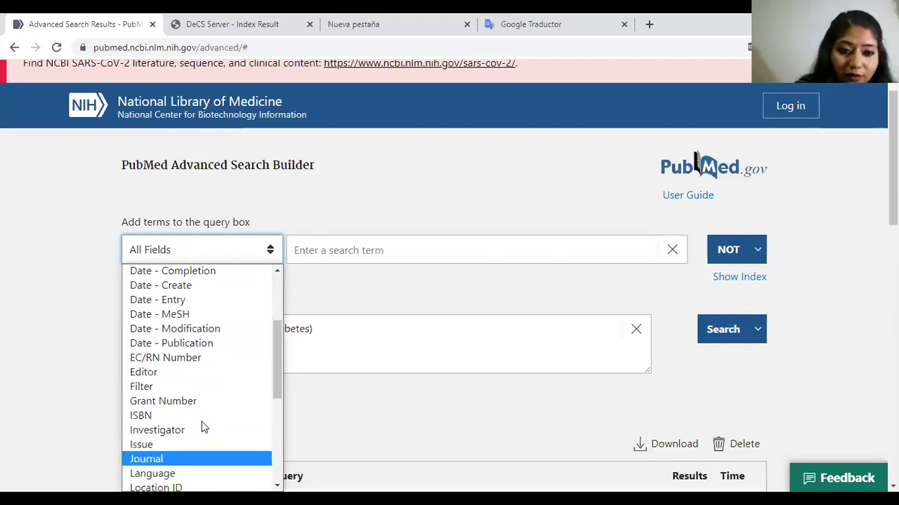
key("Return")
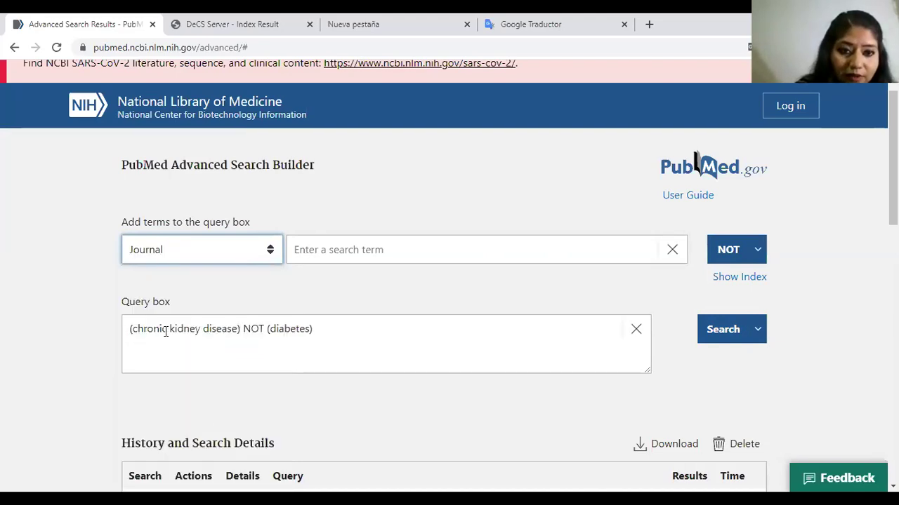
left_click(368, 246)
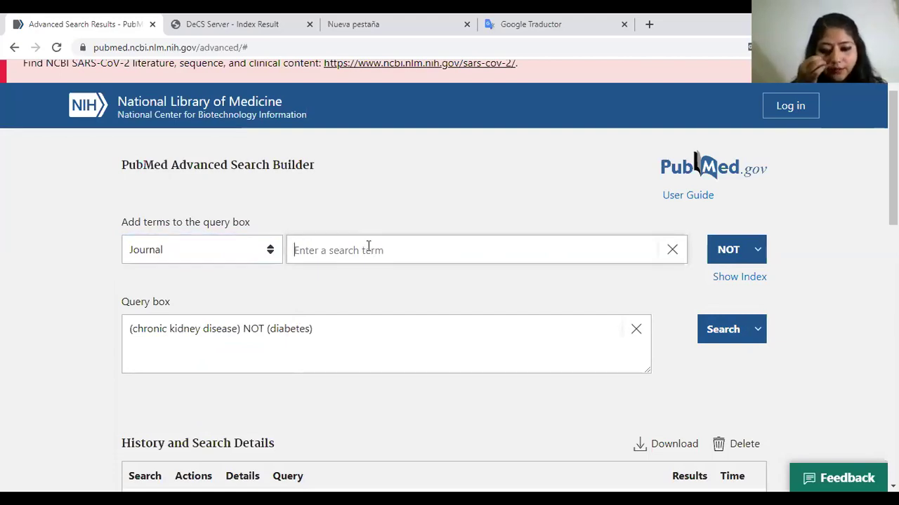
type("Ne")
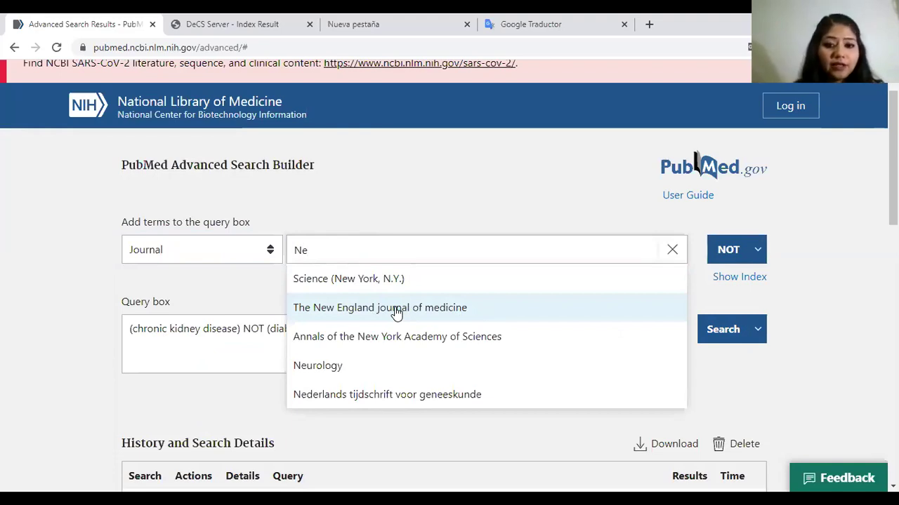
left_click(395, 312)
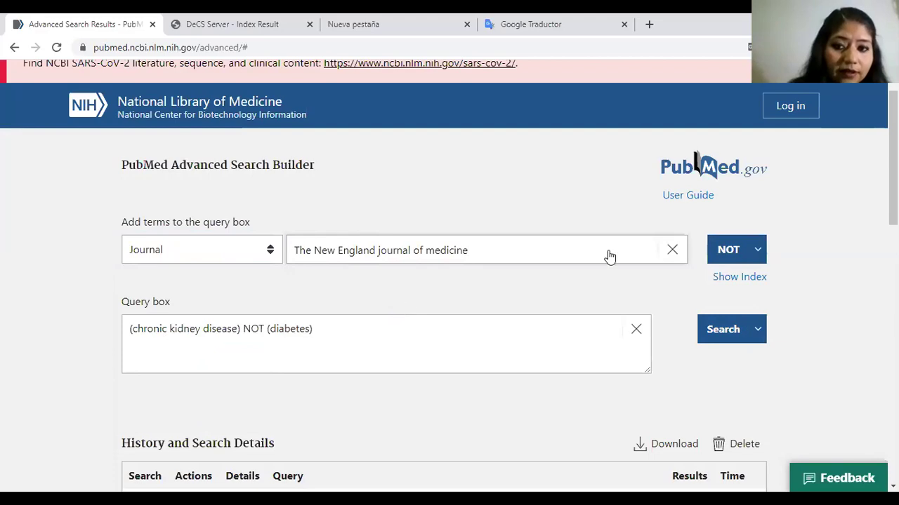
left_click(746, 253)
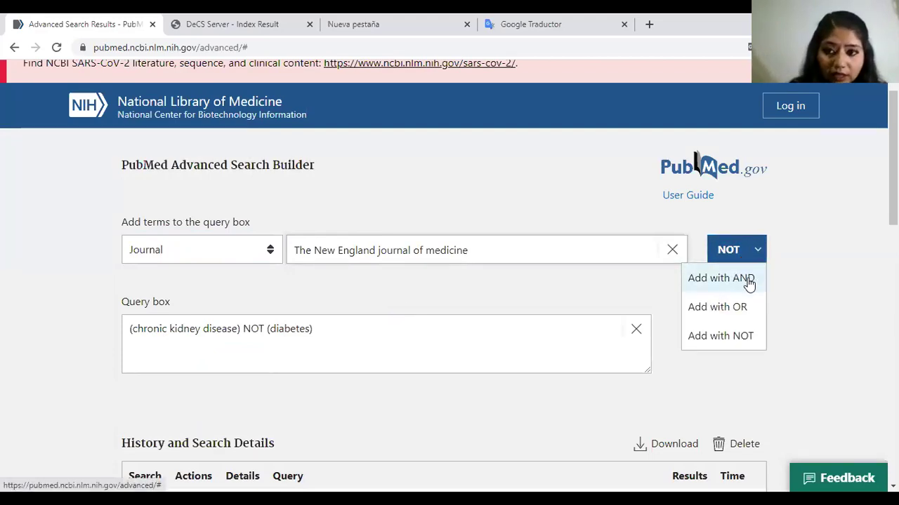
left_click(749, 281)
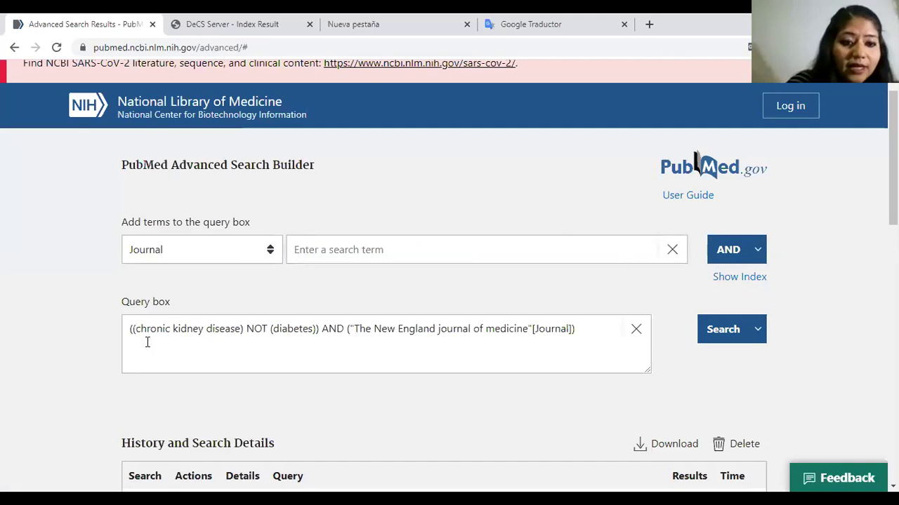
left_click_drag(128, 329, 323, 327)
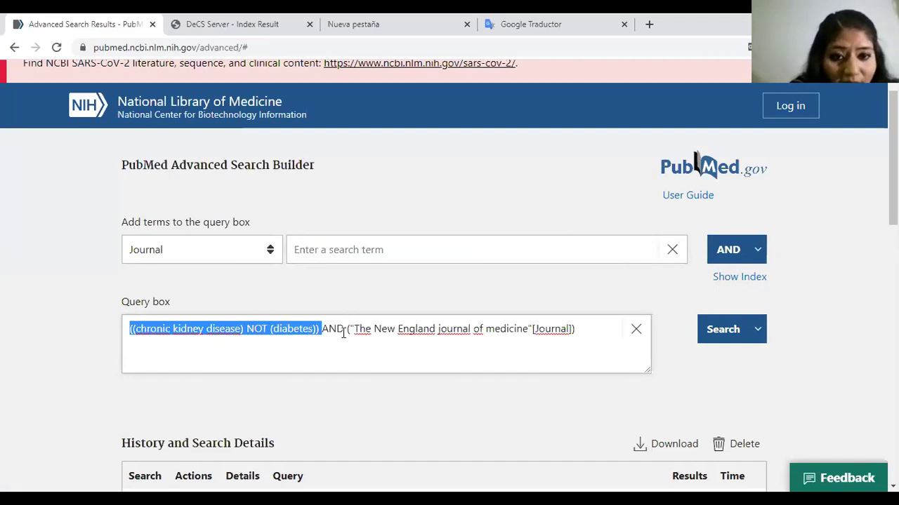
left_click_drag(345, 332, 583, 321)
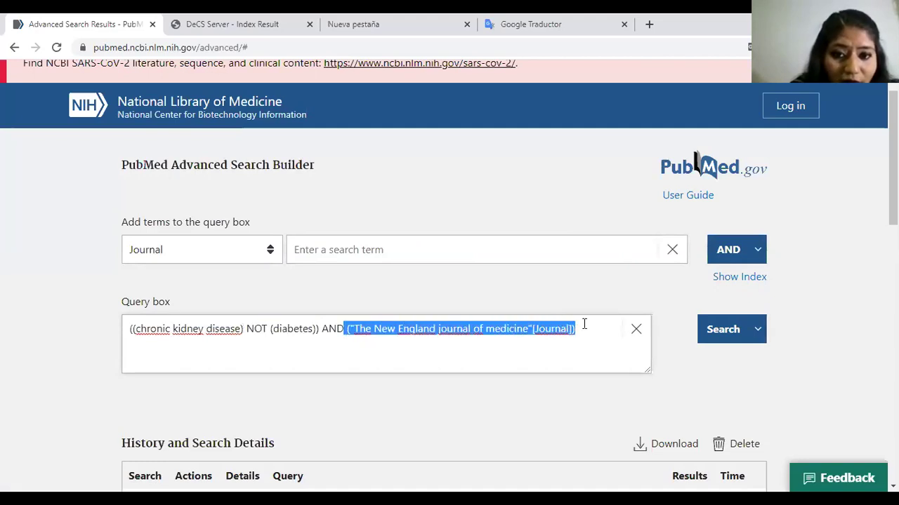
left_click(513, 367)
left_click_drag(129, 332, 580, 338)
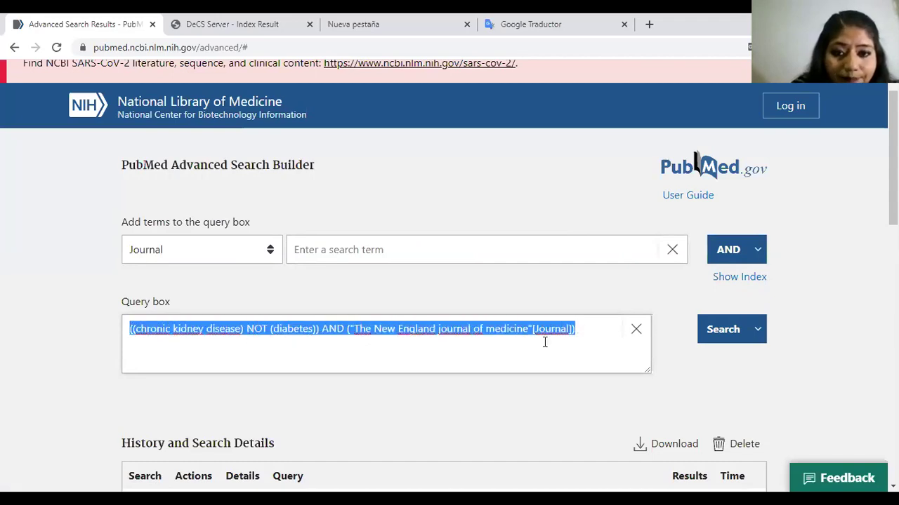
left_click(569, 344)
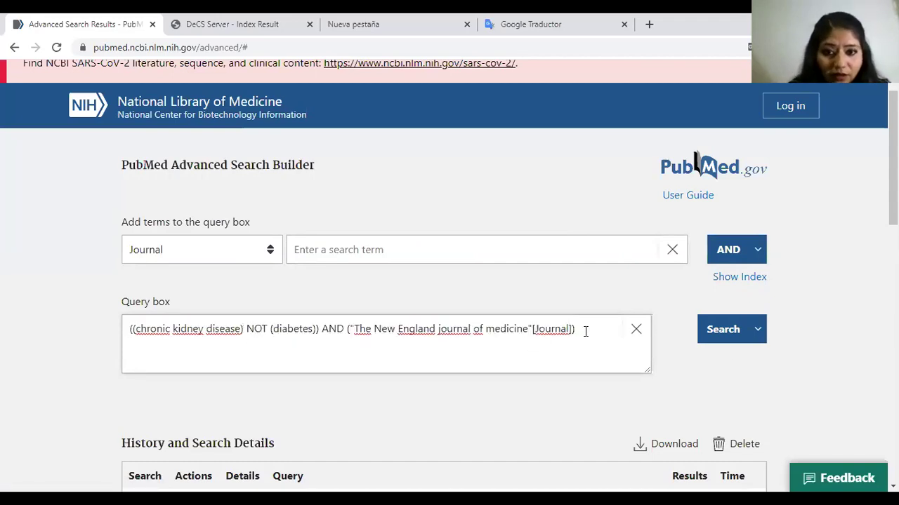
Run the chronic kidney disease query and look through its results list.
left_click(718, 334)
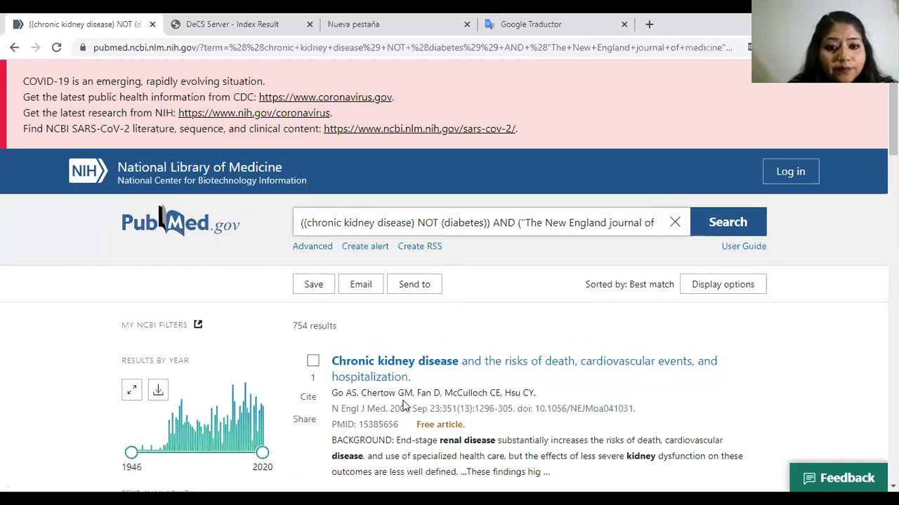
scroll(450, 354, "down", 1)
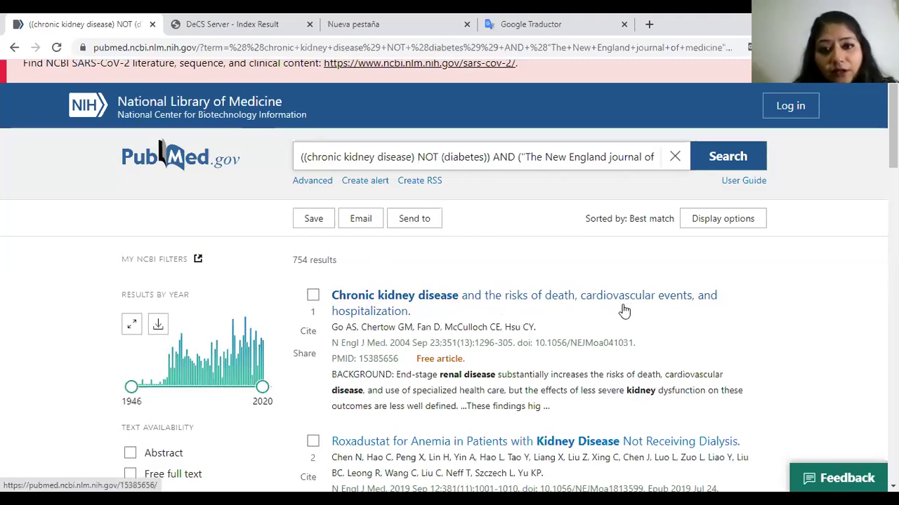
scroll(624, 310, "down", 2)
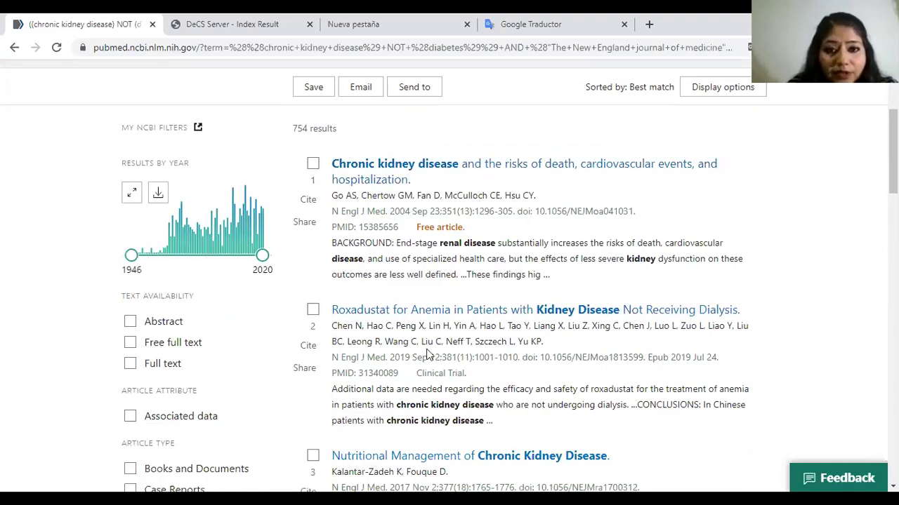
scroll(291, 297, "up", 2)
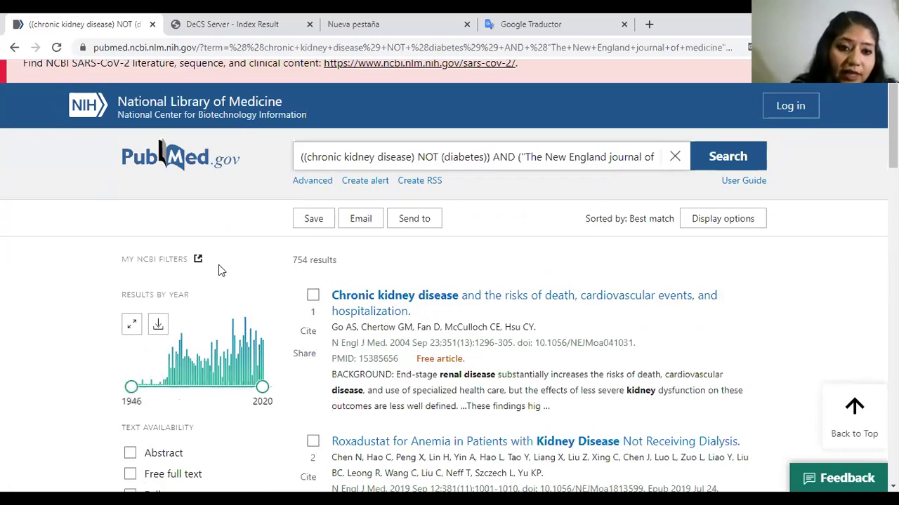
scroll(199, 355, "down", 5)
scroll(203, 358, "up", 5)
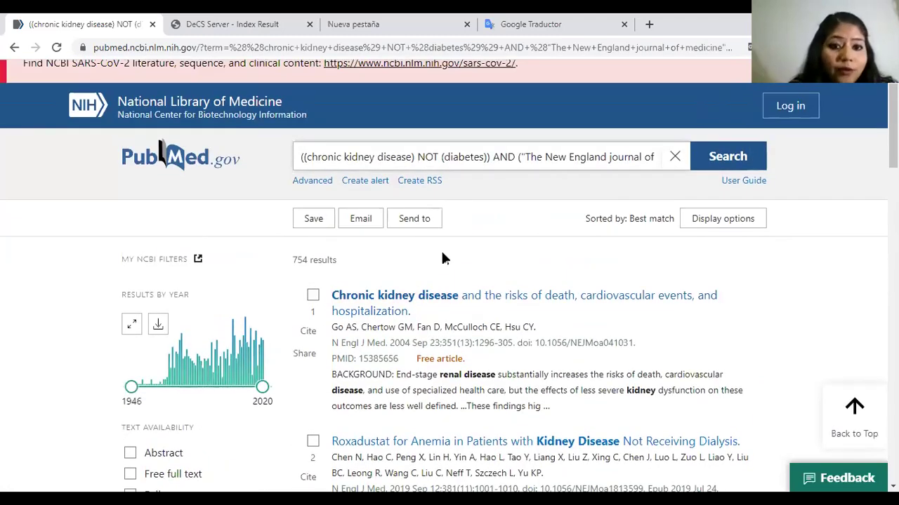
Return to the Advanced Search Builder and review the newest entry in the search history.
left_click(313, 182)
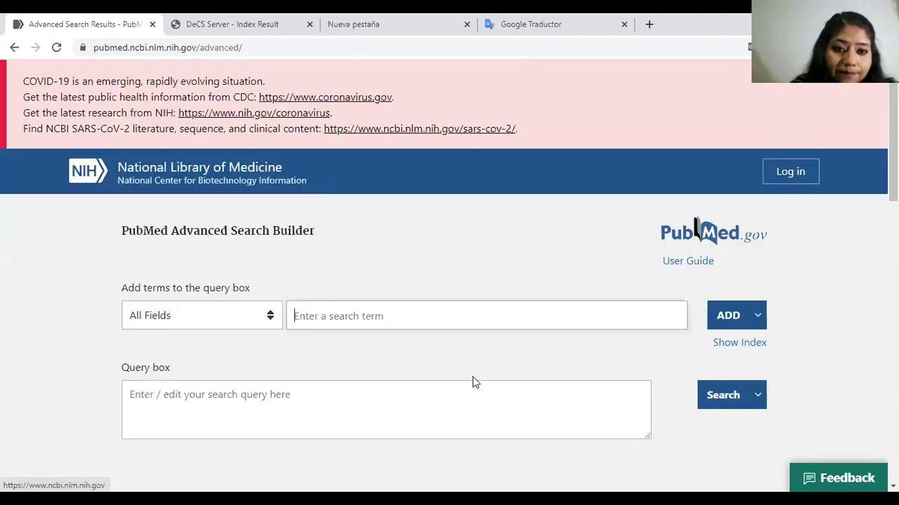
scroll(472, 377, "down", 4)
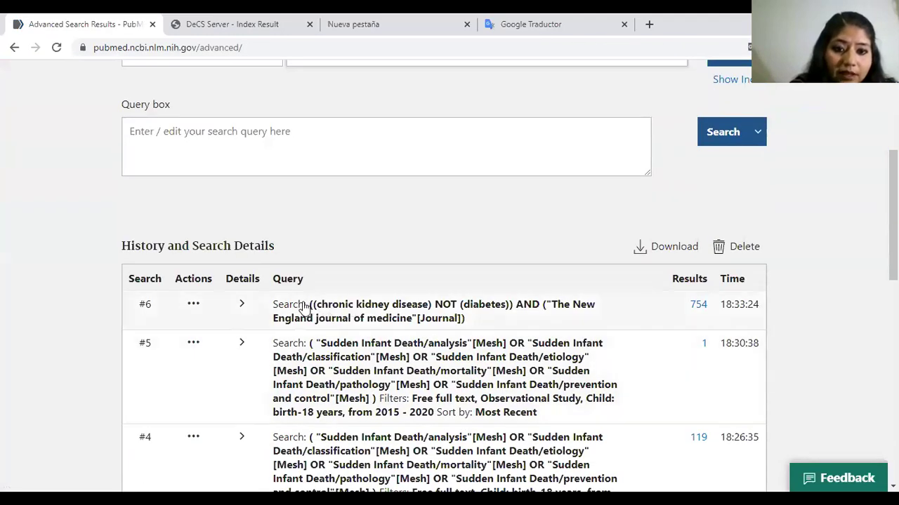
scroll(476, 326, "up", 3)
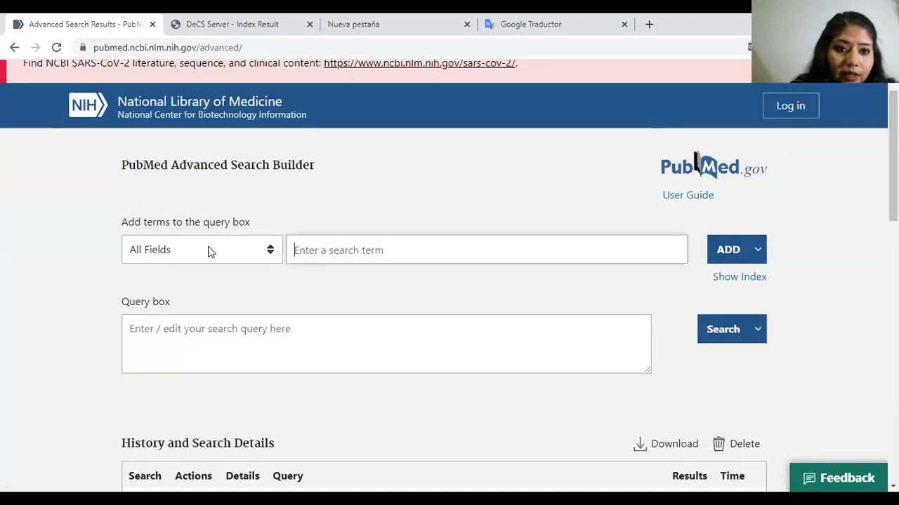
Add a Date - Publication range from 2013/01/01 to 2020/03/01 to the empty query box.
left_click(209, 251)
scroll(236, 363, "down", 4)
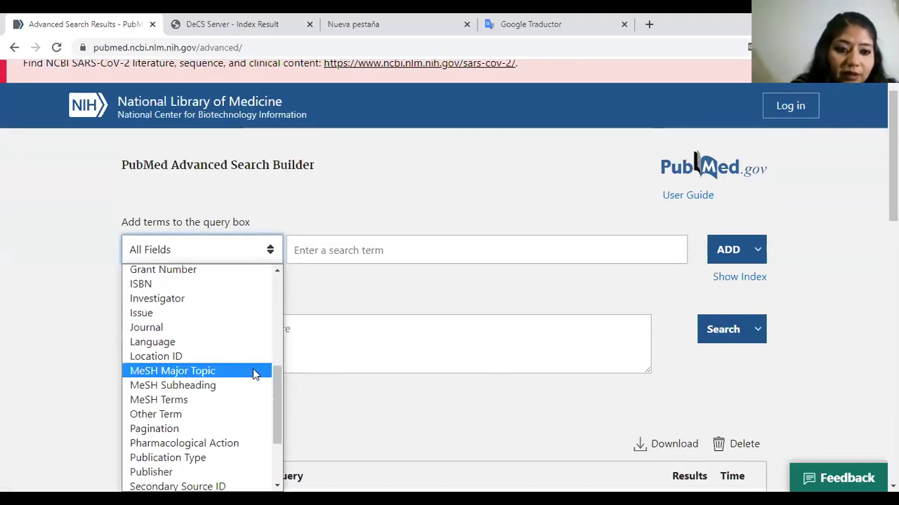
scroll(252, 370, "down", 2)
scroll(253, 370, "up", 6)
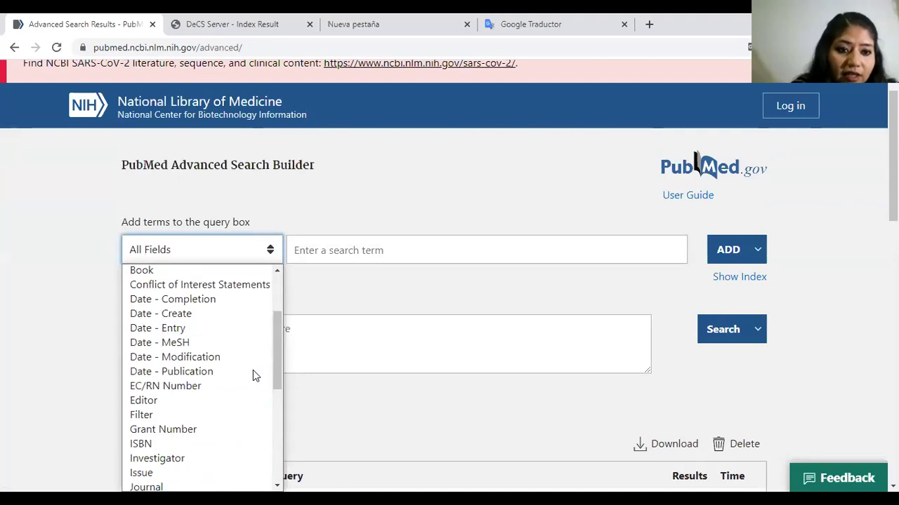
left_click(193, 370)
left_click(295, 251)
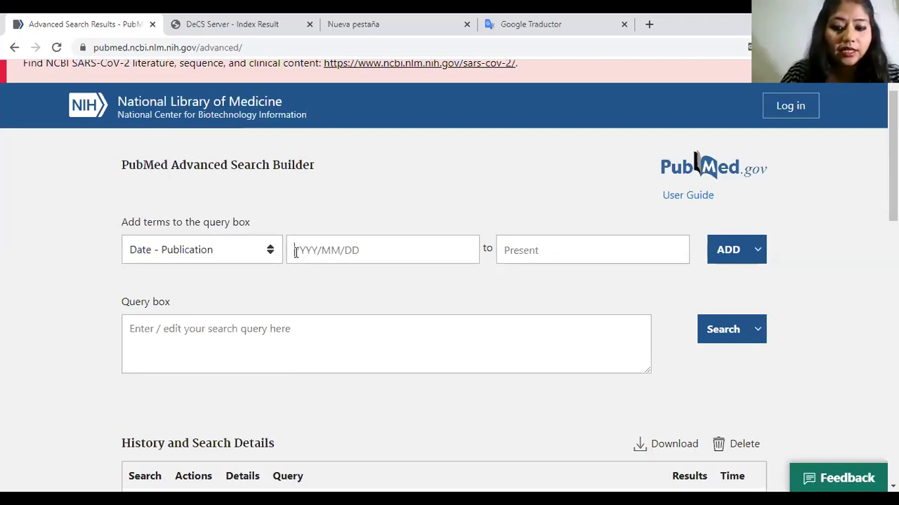
type("2013")
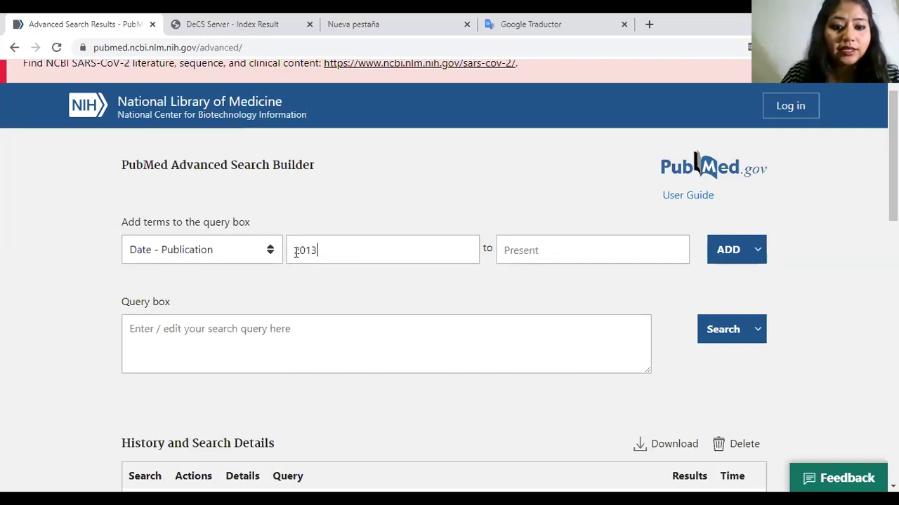
type("/01")
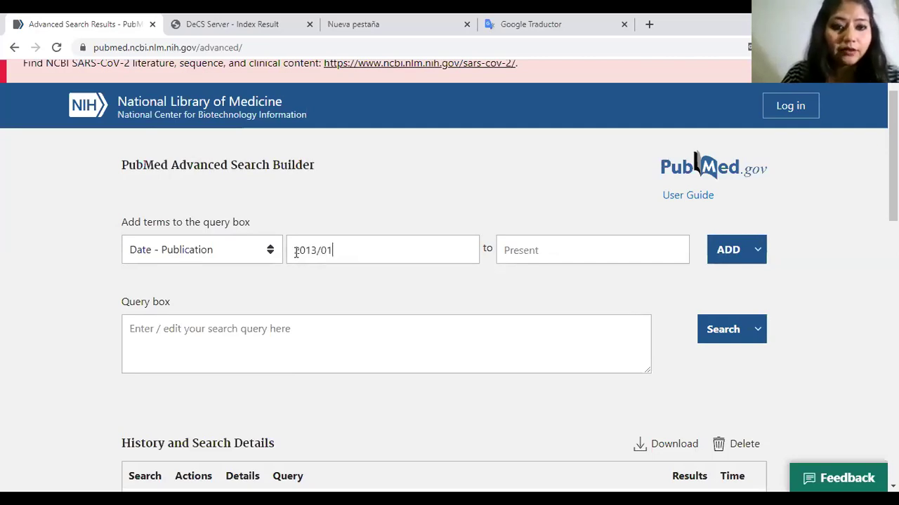
type("/01")
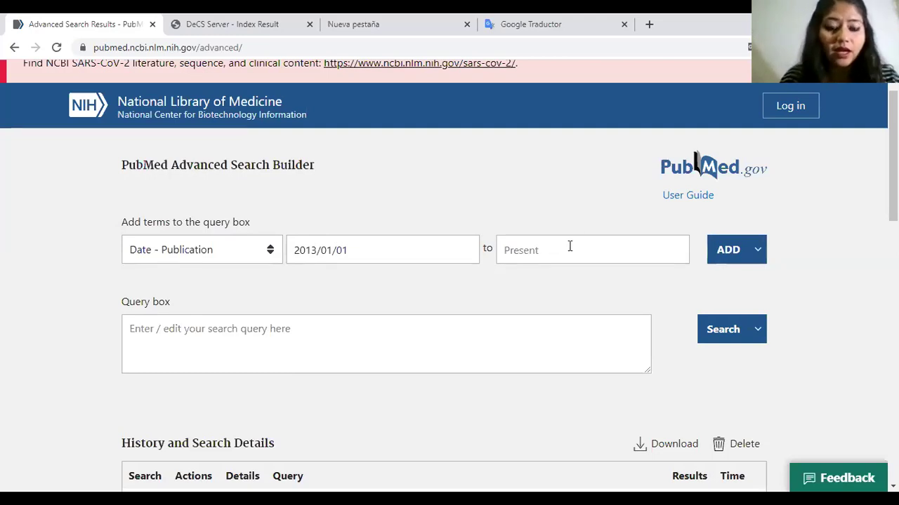
type("2020/03")
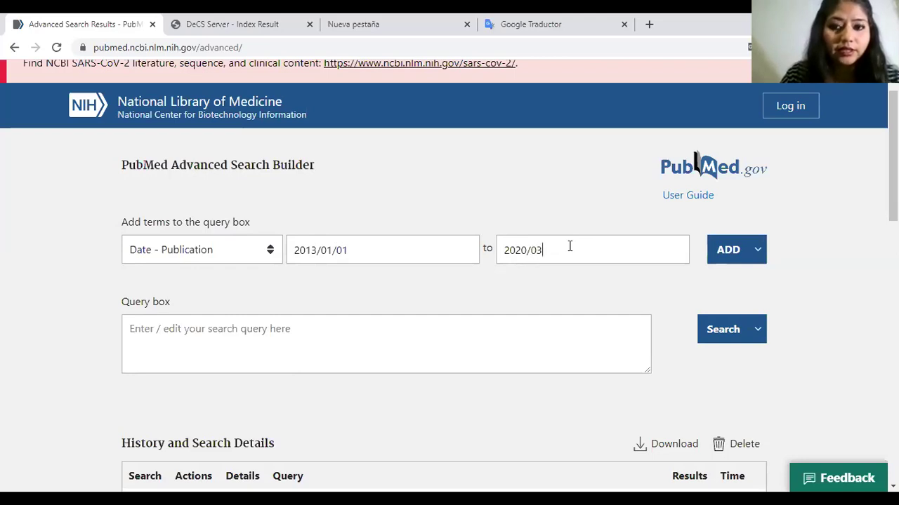
type("/01")
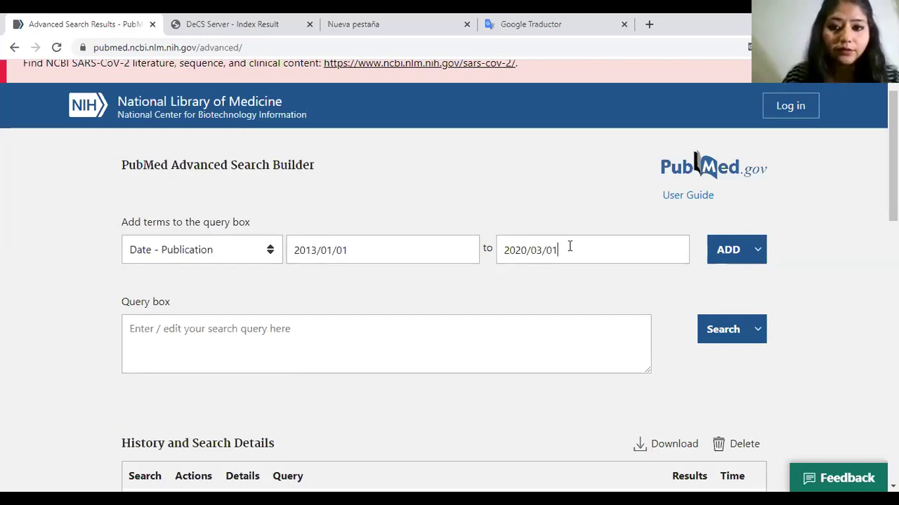
left_click(728, 251)
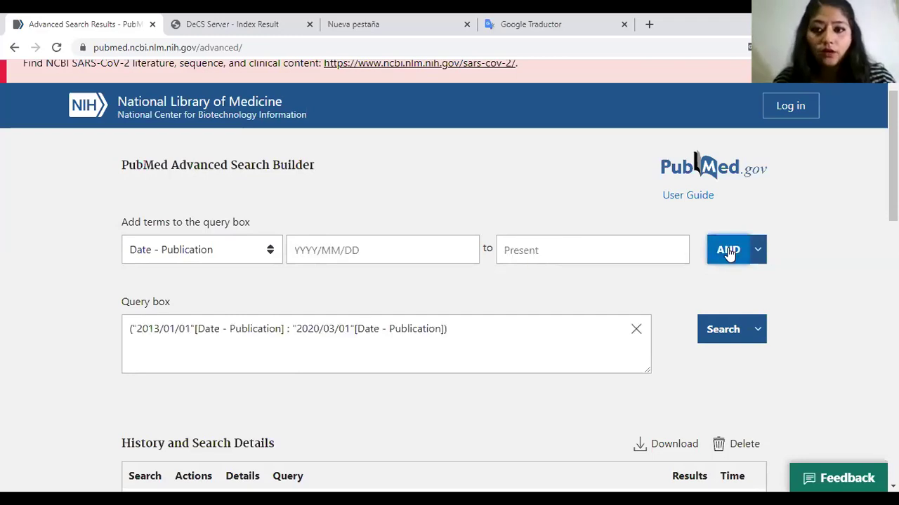
Add the All Fields term "prostate cancer" with the AND operator, and run the search to view its results.
left_click(217, 250)
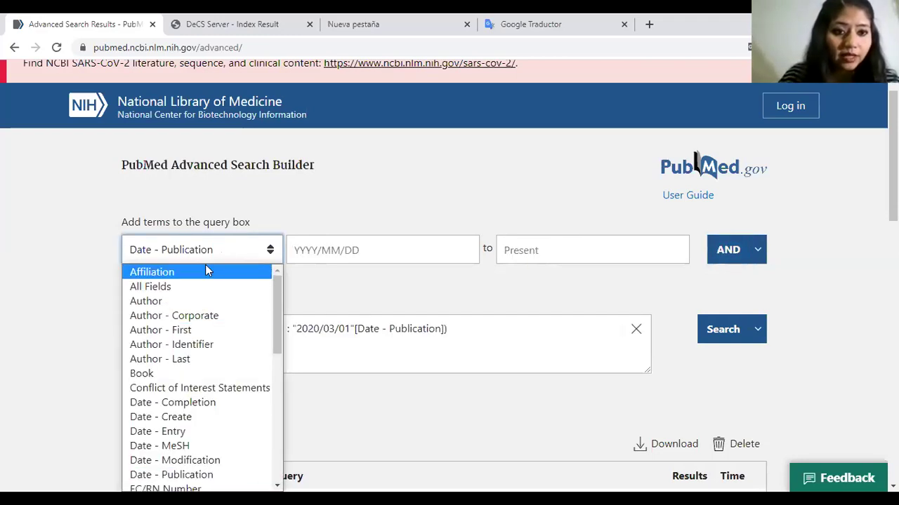
left_click(192, 286)
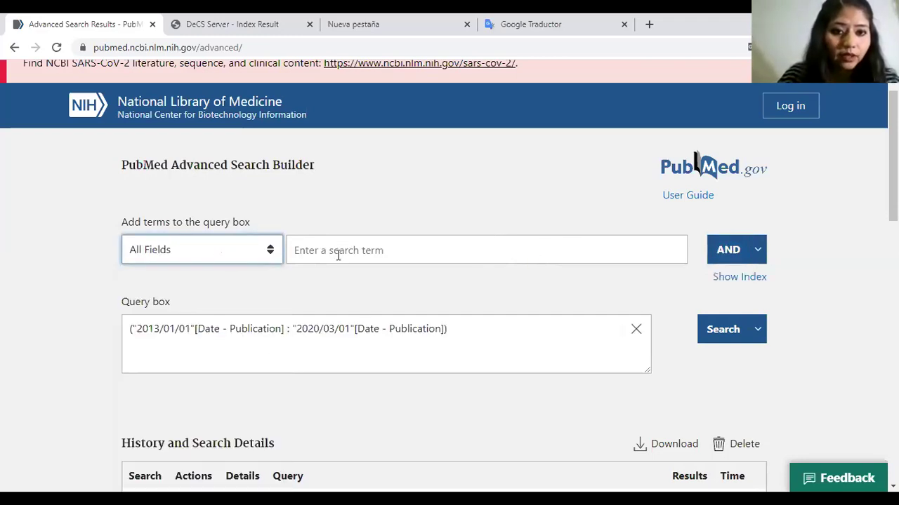
left_click(337, 248)
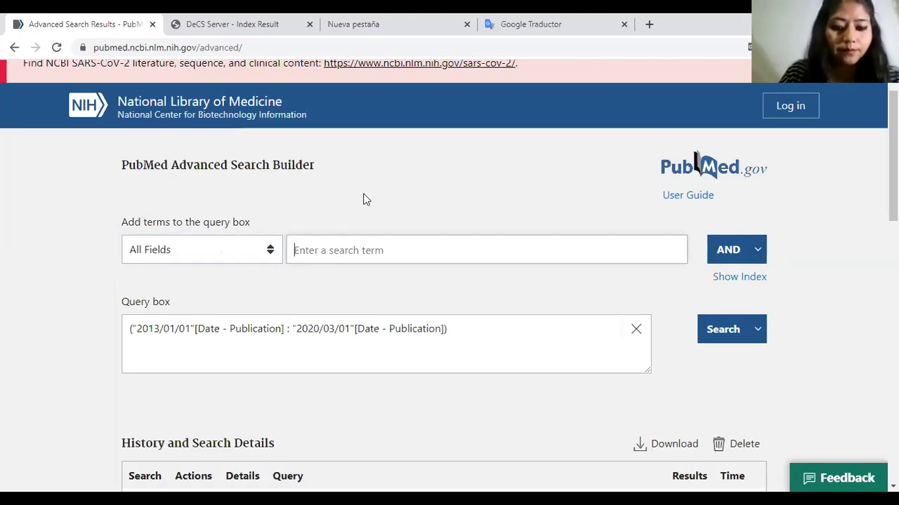
type("prostate cancer")
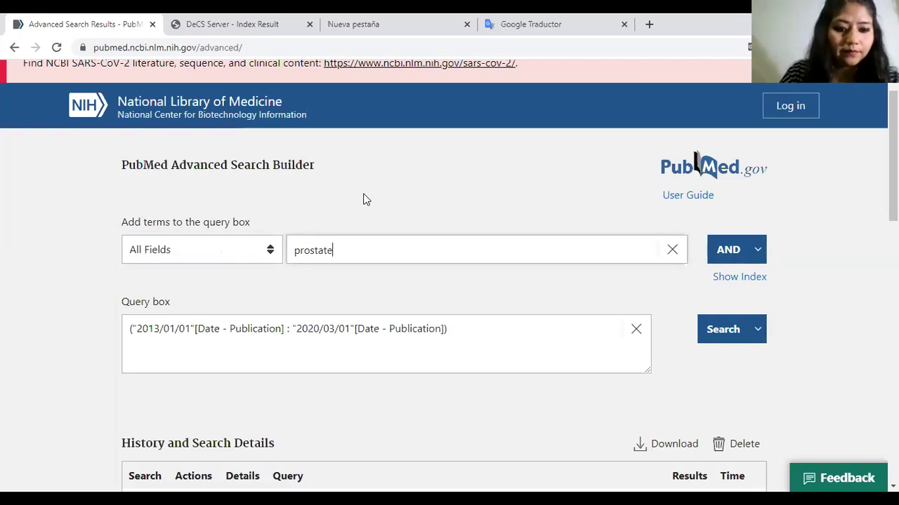
left_click(723, 253)
left_click(716, 331)
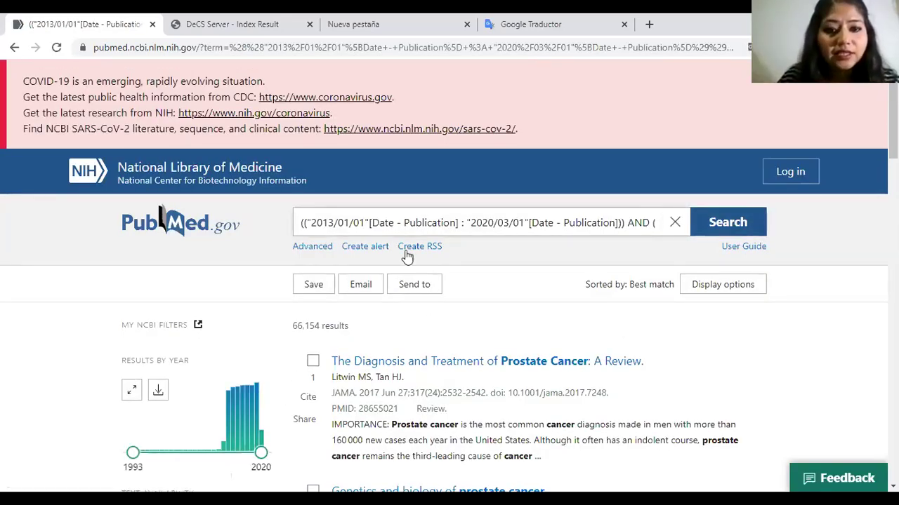
scroll(585, 287, "down", 3)
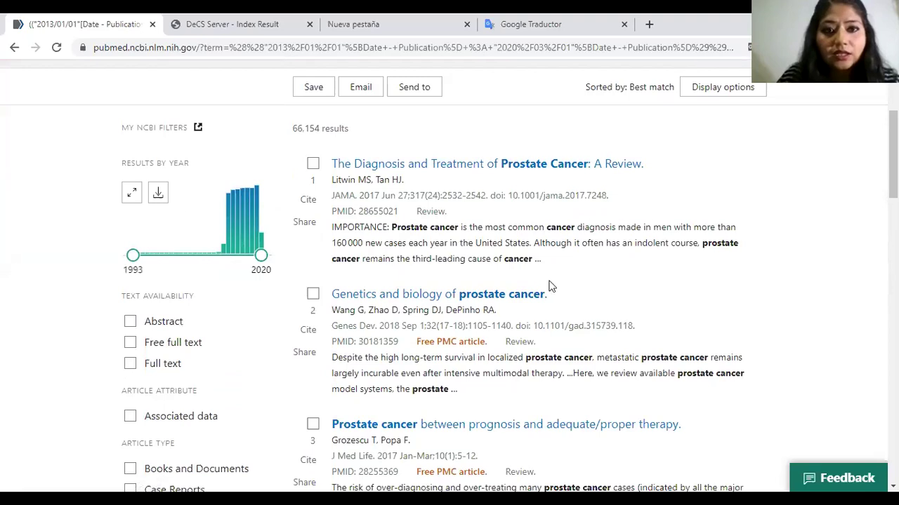
Return to the PubMed home page and search for "infant mortality from malaria".
scroll(466, 164, "up", 3)
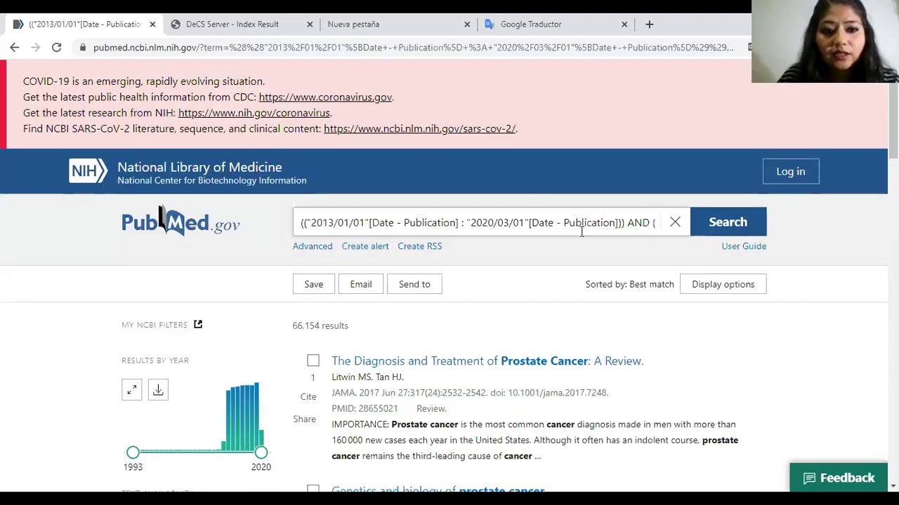
left_click(203, 232)
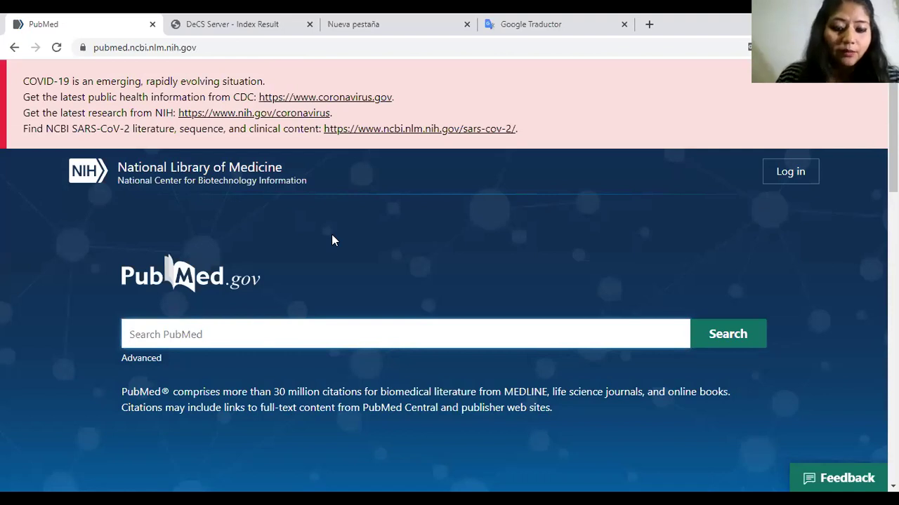
type("infant mortali")
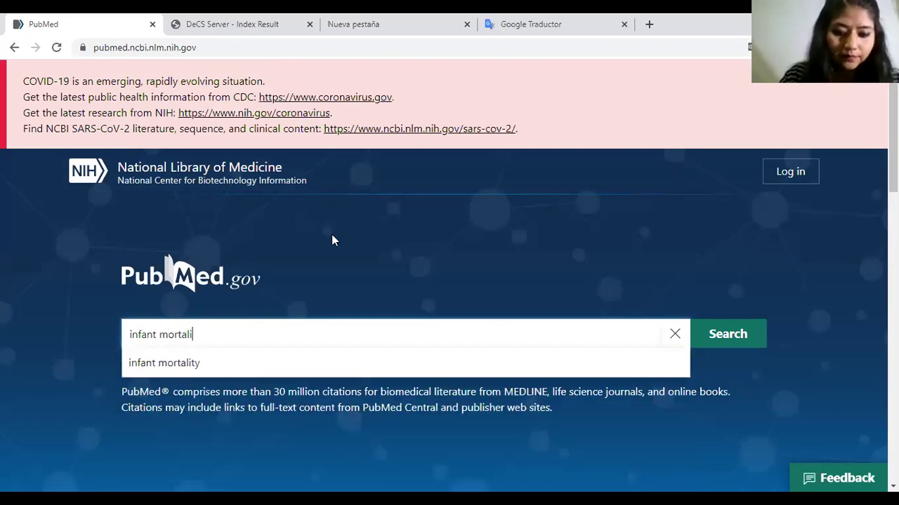
type("ty from")
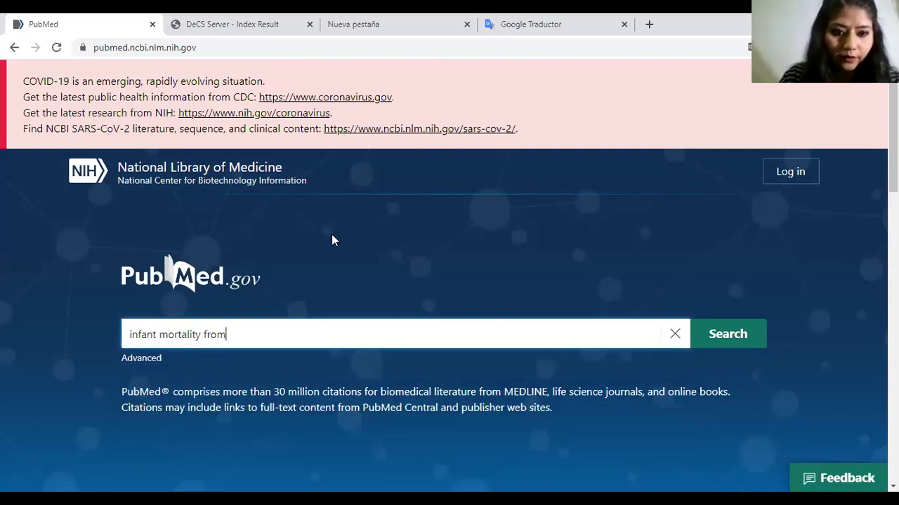
type(" malaria")
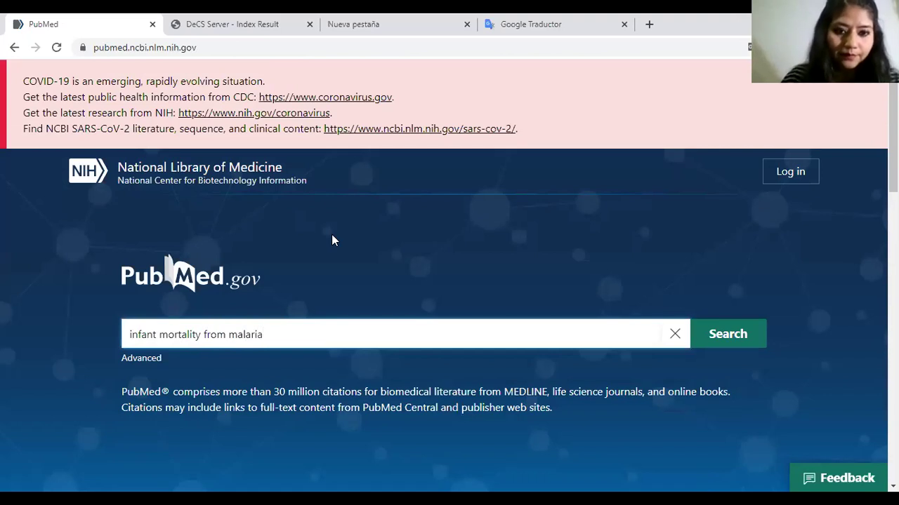
left_click(723, 336)
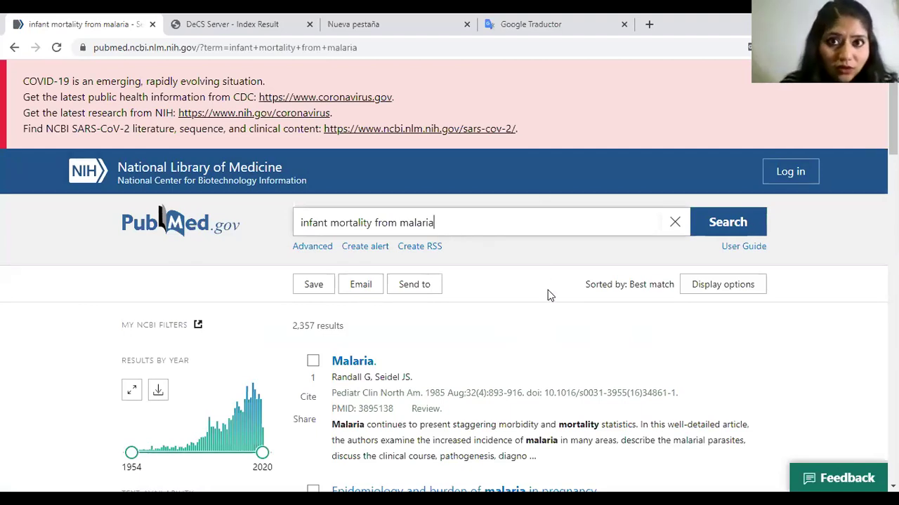
Open the Advanced Search Builder and expand the search details of the "infant mortality from malaria" history entry.
left_click(322, 250)
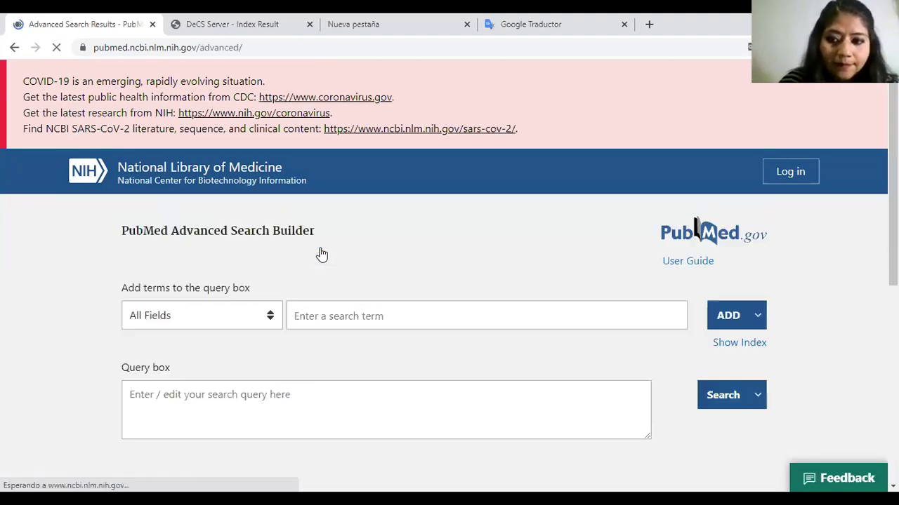
scroll(565, 322, "down", 4)
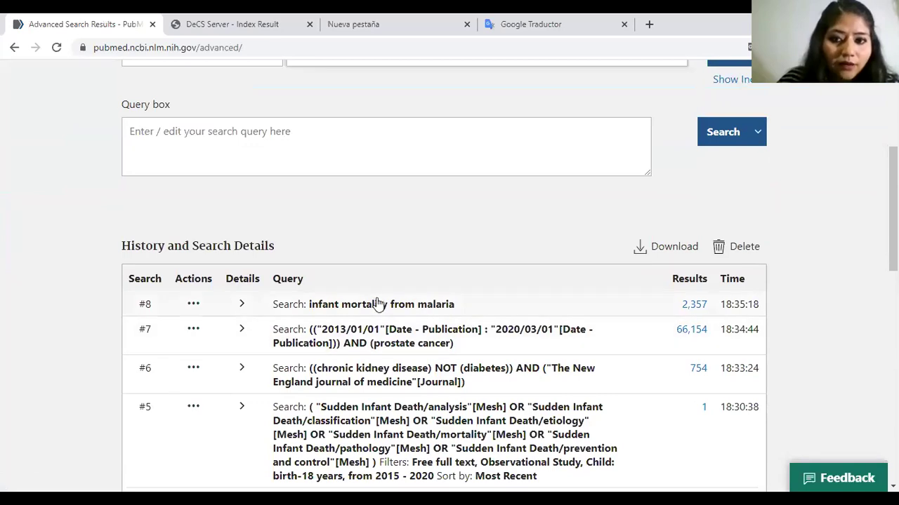
scroll(549, 337, "up", 1)
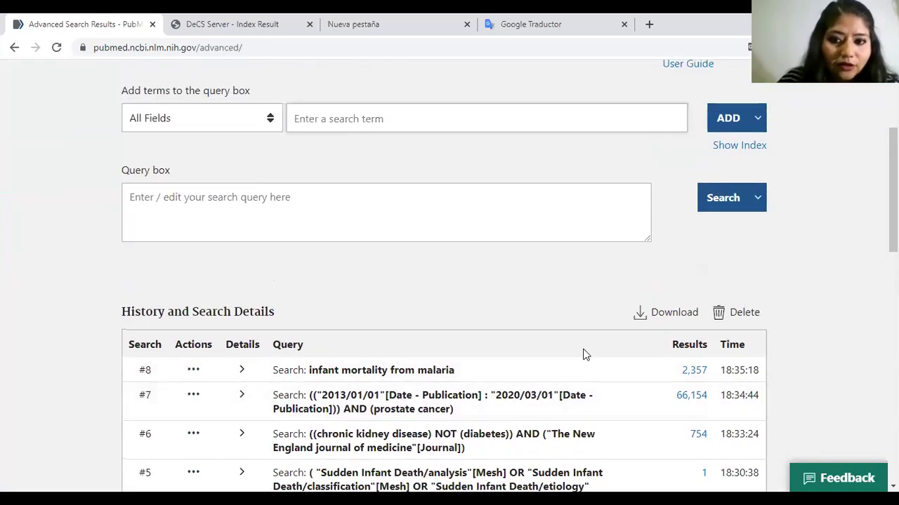
left_click(243, 372)
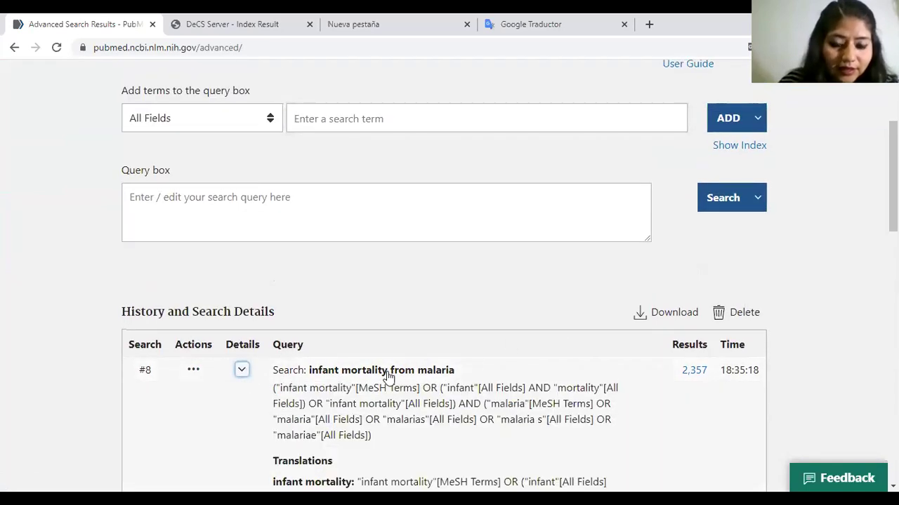
scroll(530, 336, "down", 1)
scroll(534, 333, "down", 1)
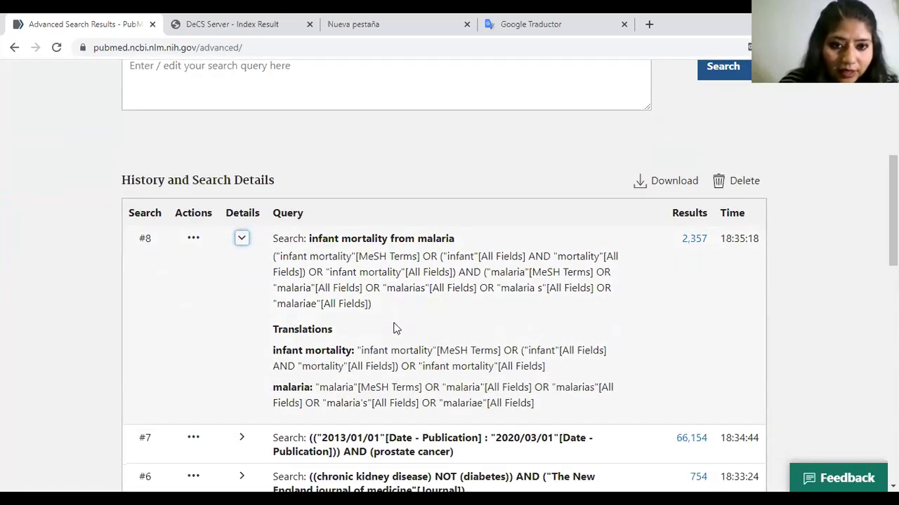
Examine how the "infant mortality from malaria" query was translated into MeSH Terms and All Fields terms.
left_click_drag(279, 257, 420, 259)
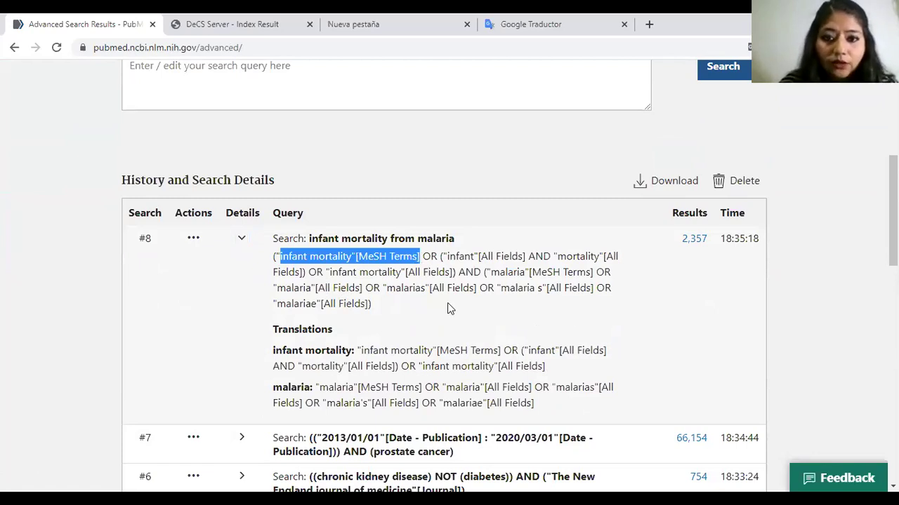
left_click_drag(491, 273, 596, 275)
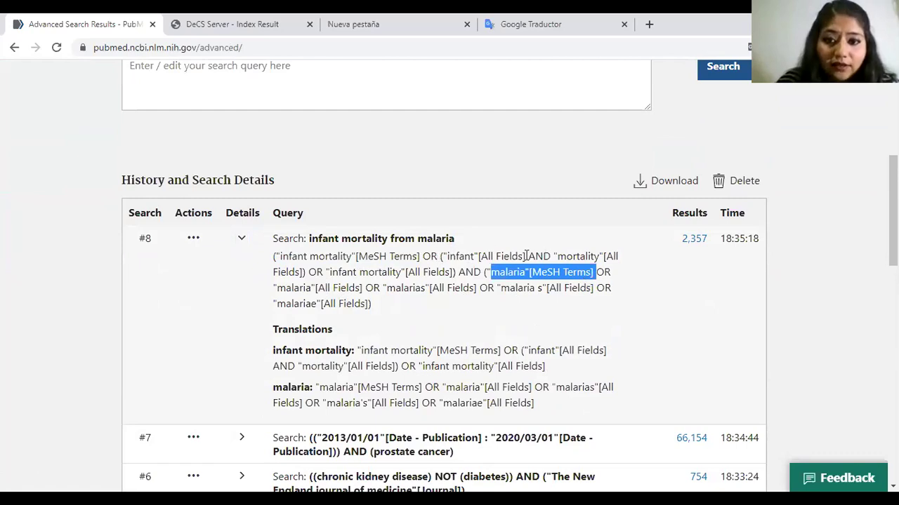
left_click_drag(325, 274, 441, 274)
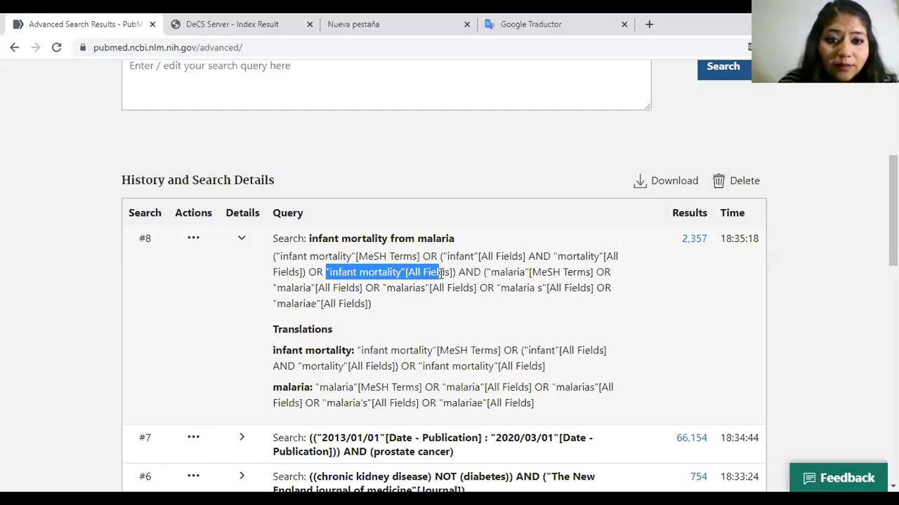
scroll(393, 337, "down", 1)
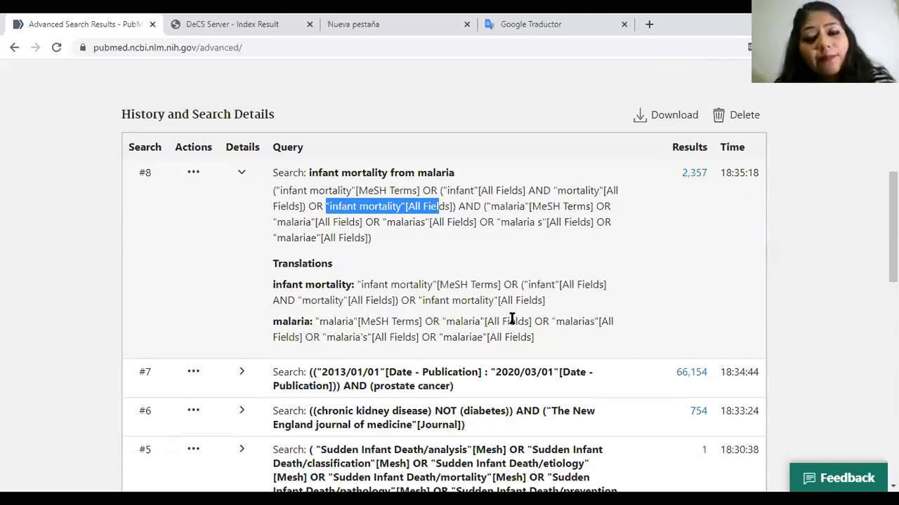
left_click(290, 190)
left_click_drag(290, 190, 421, 191)
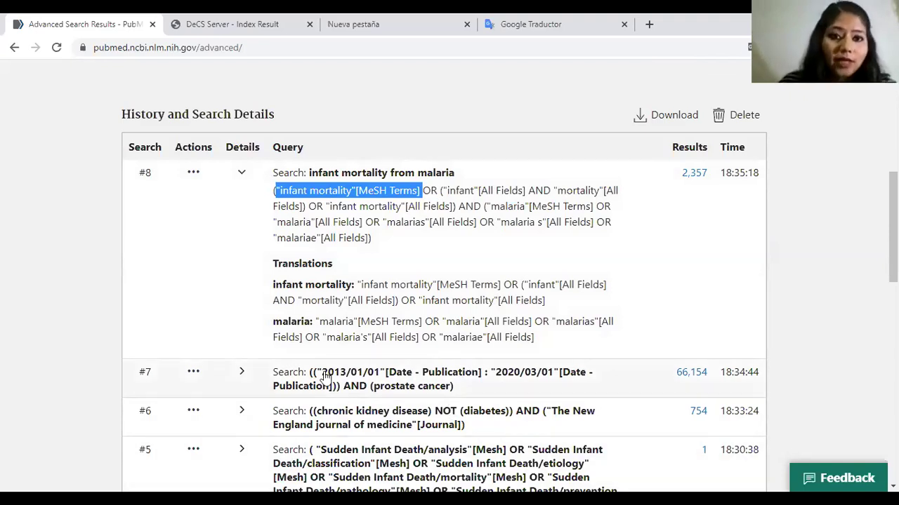
scroll(420, 281, "up", 3)
scroll(419, 281, "up", 3)
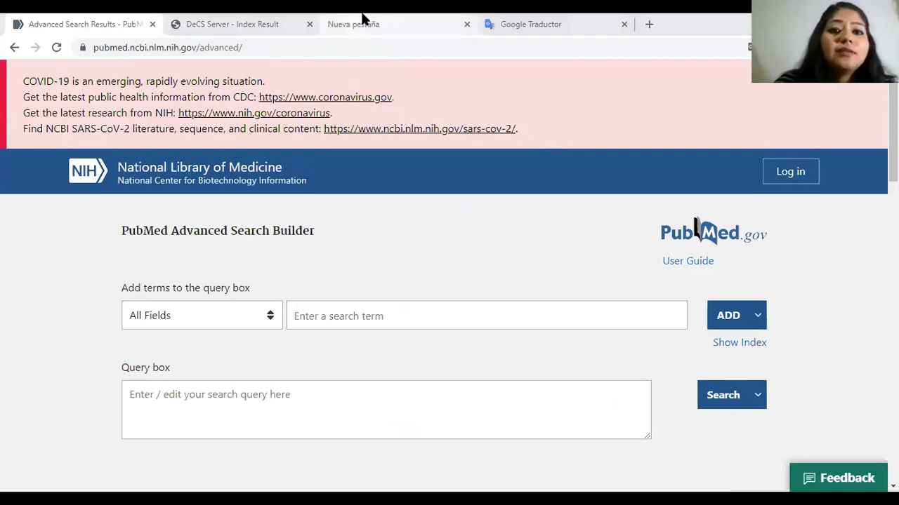
Search Google for "bvs" in the empty browser tab, open the Portal Regional da BVS and look over its home page.
left_click(276, 19)
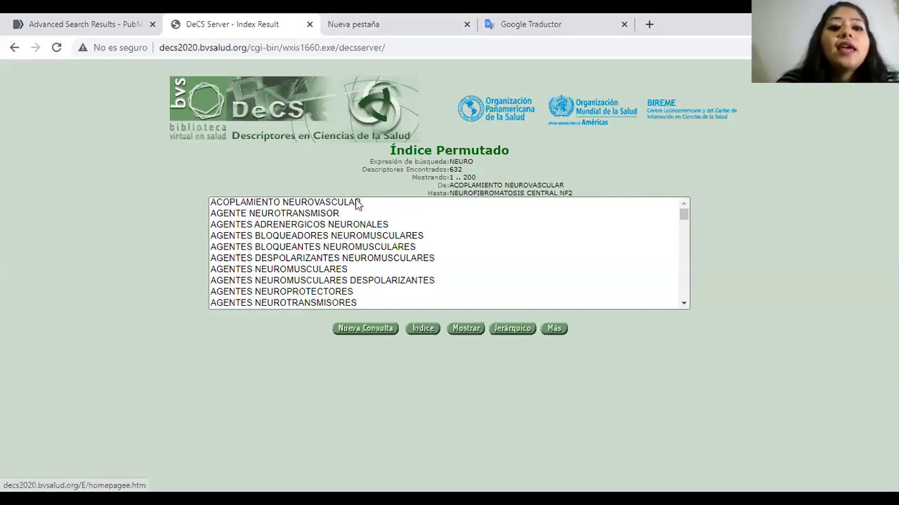
left_click(377, 16)
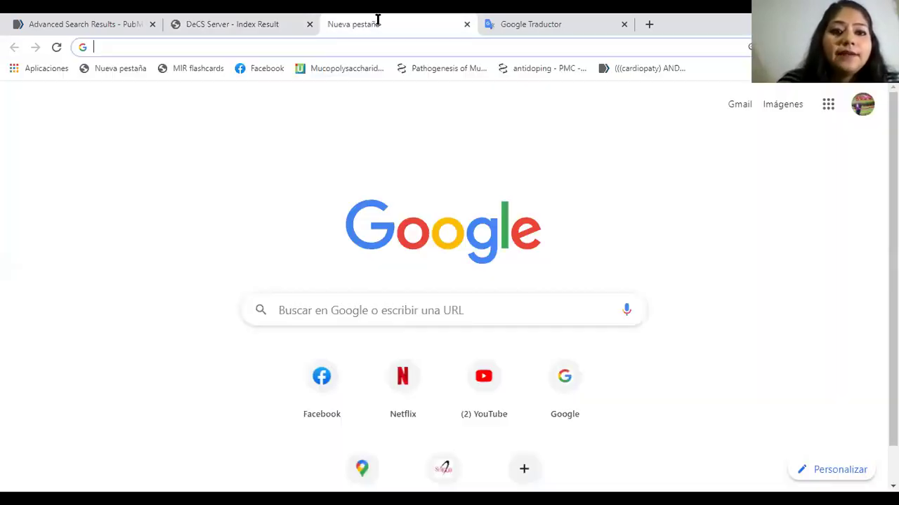
left_click(569, 411)
type("bvs")
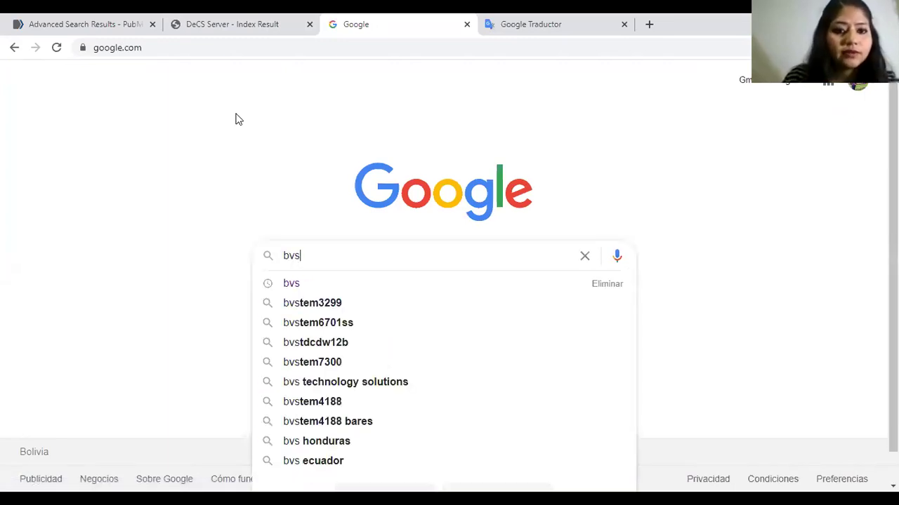
key("Return")
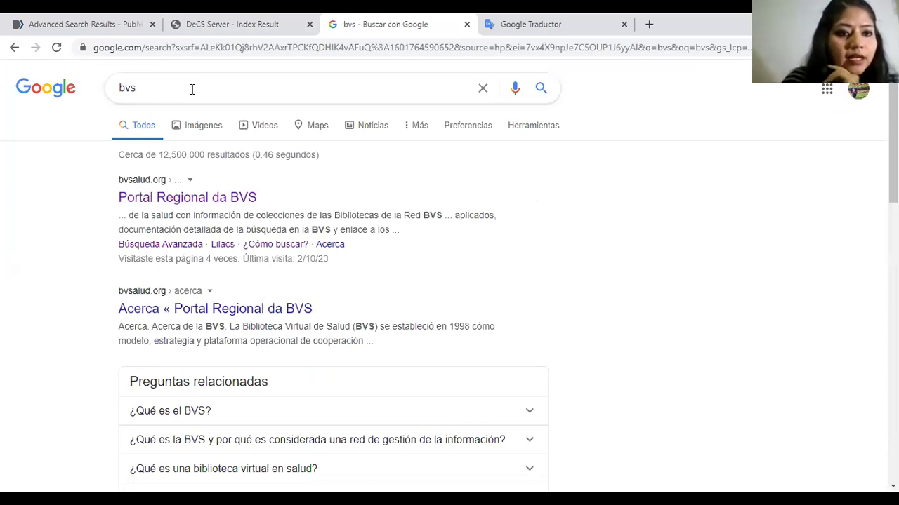
left_click(157, 199)
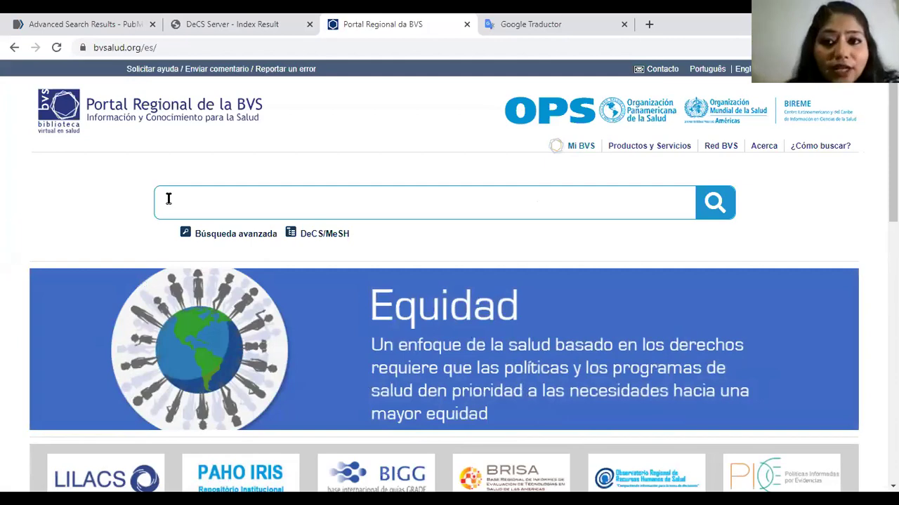
scroll(26, 176, "down", 1)
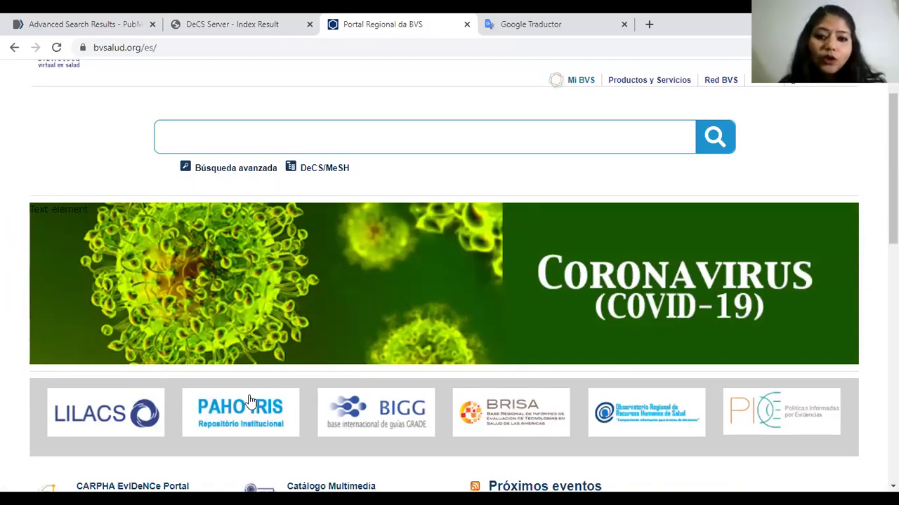
scroll(174, 405, "up", 1)
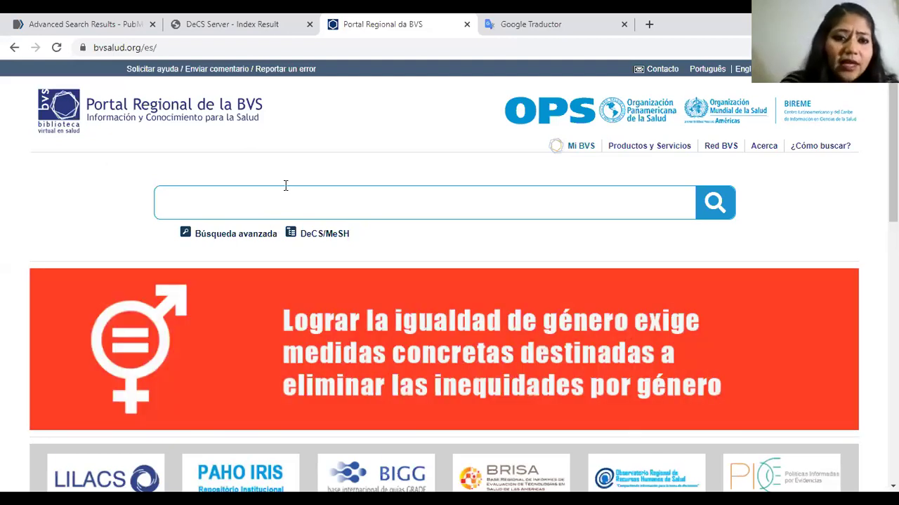
Enter "tuberculosis" as the first search term in the BVS portal's search box.
left_click(283, 204)
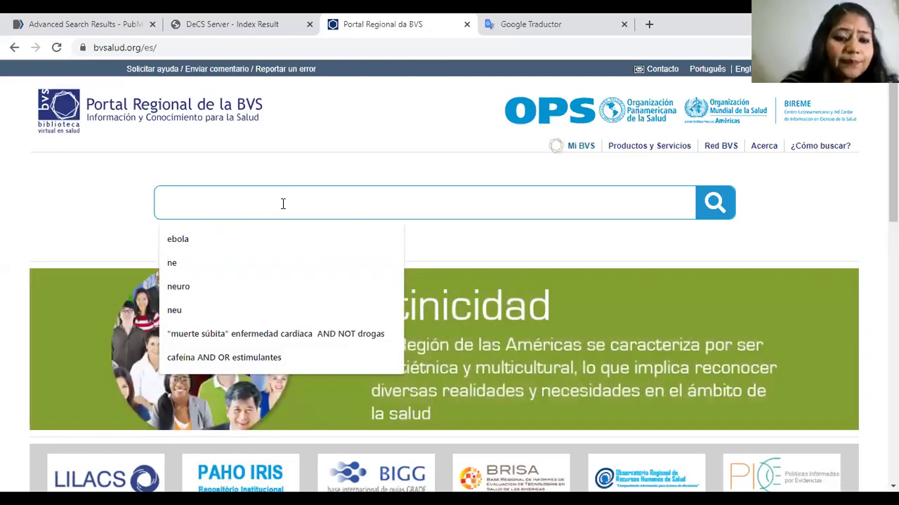
left_click(301, 167)
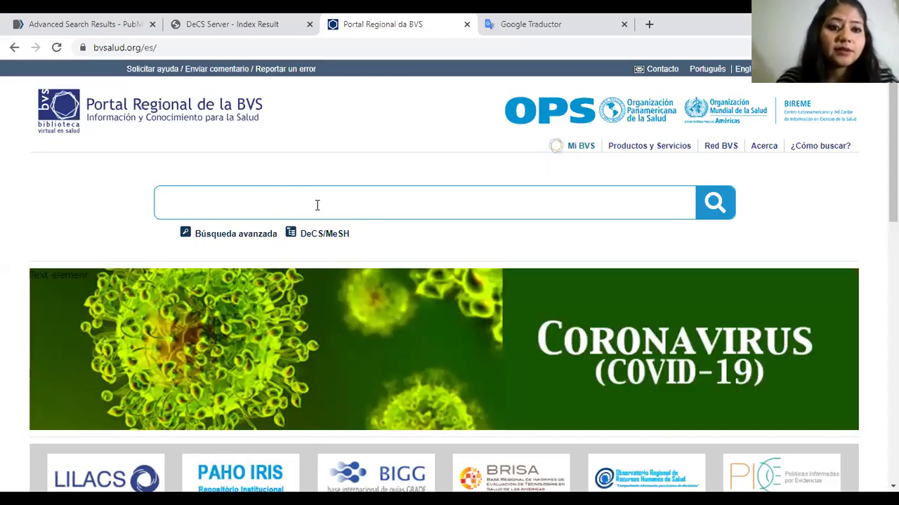
left_click(317, 205)
type("tuber")
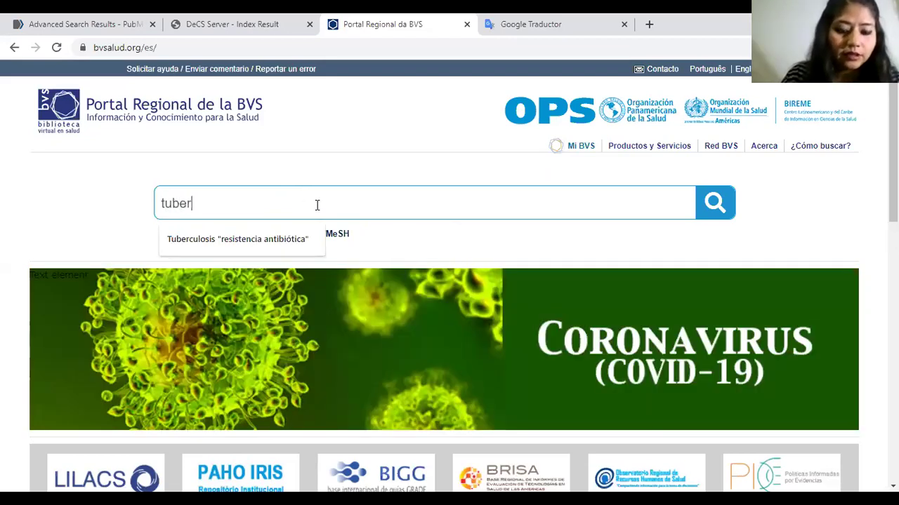
type("culosis")
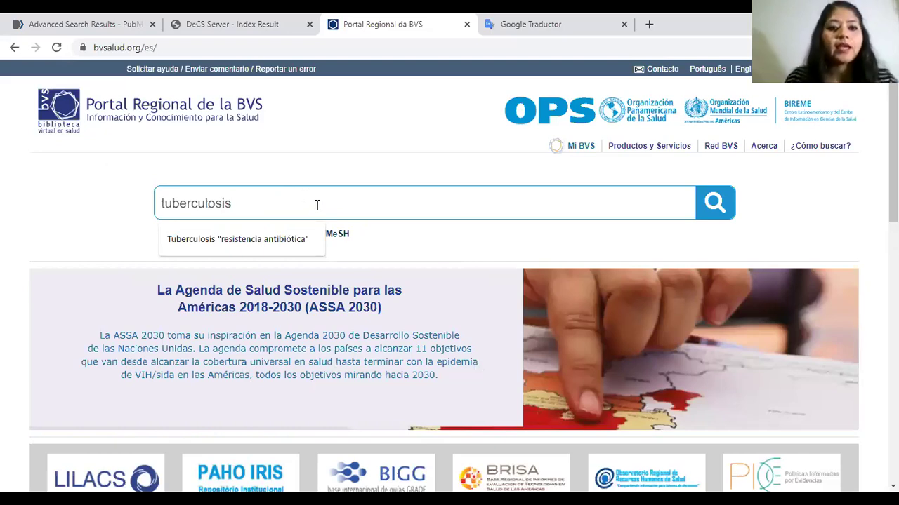
key("BackSpace")
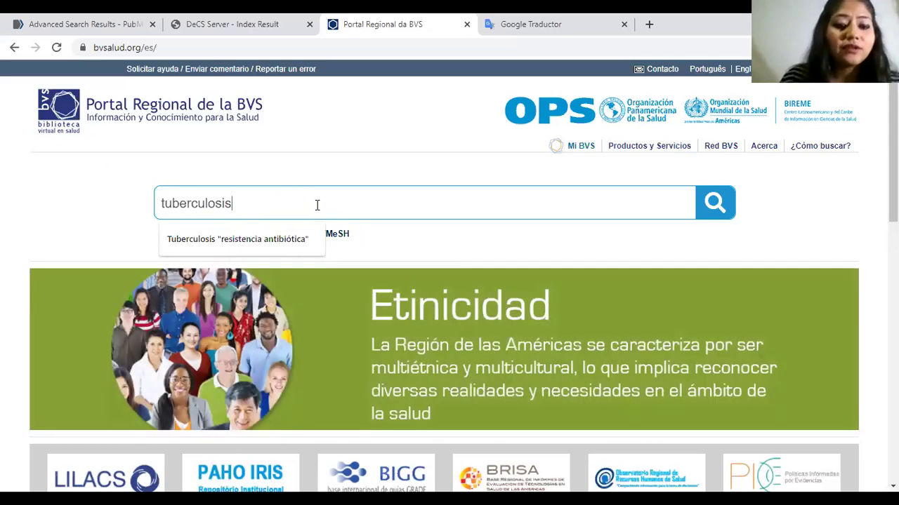
type("AND")
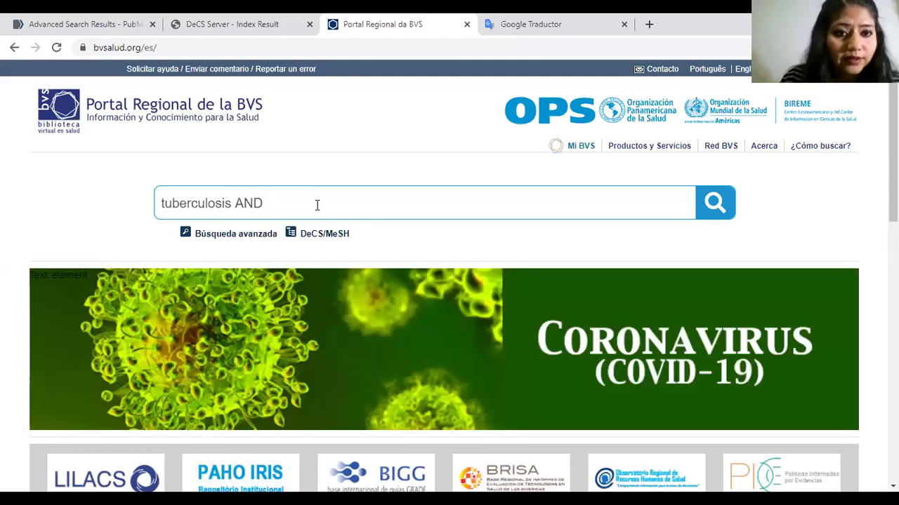
key("BackSpace")
key("BackSpace")
key("BackSpace")
key("BackSpace")
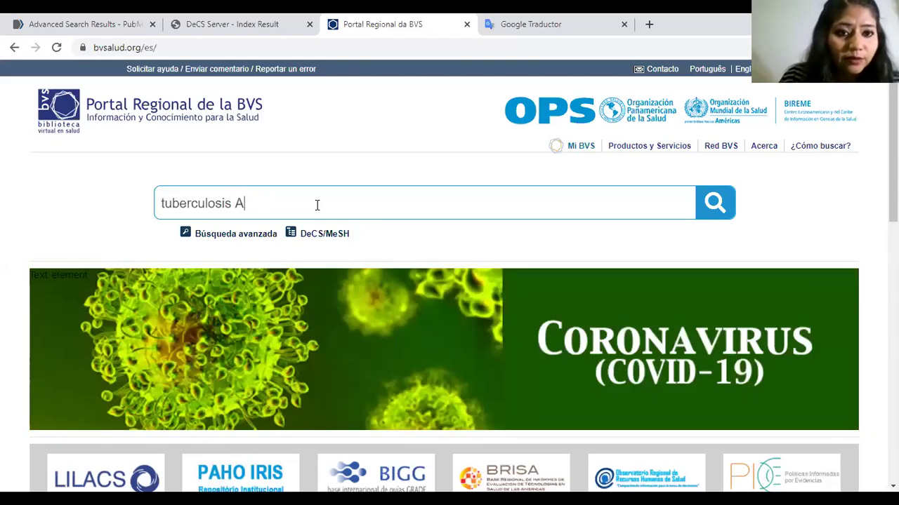
Add "etiología" as the second search term after "tuberculosis", spelled with its accent.
type("etiologia")
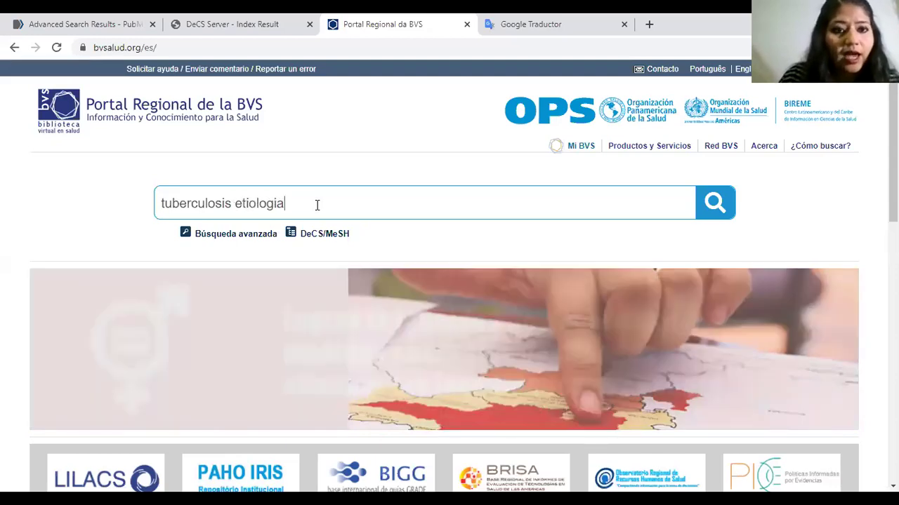
double_click(269, 203)
right_click(273, 208)
left_click(277, 212)
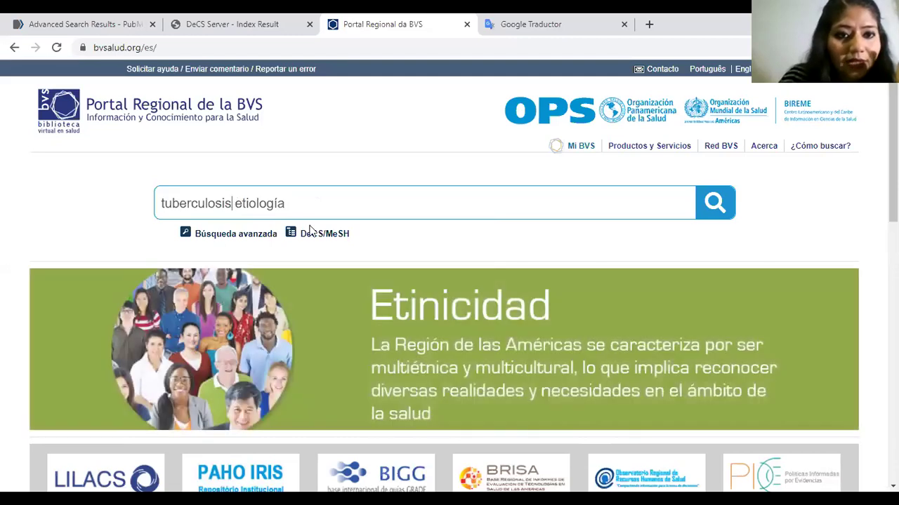
type("AND")
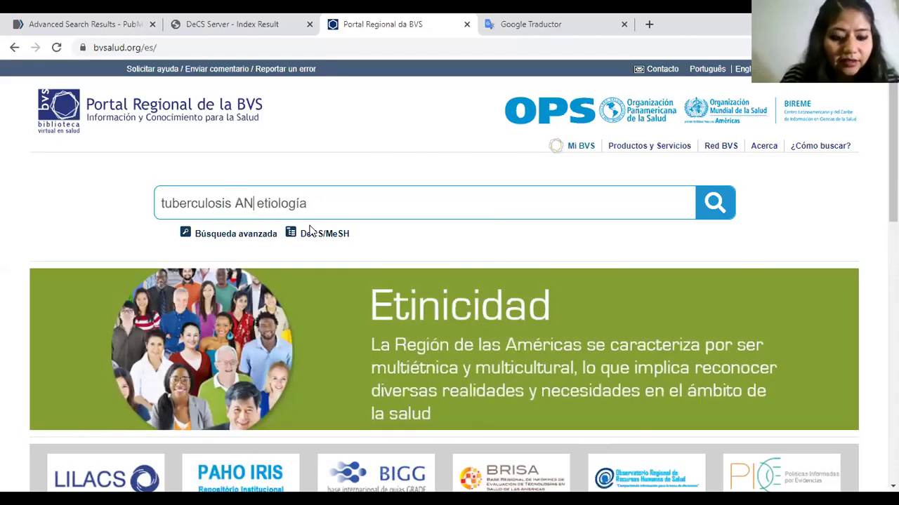
key("BackSpace")
key("BackSpace")
key("BackSpace")
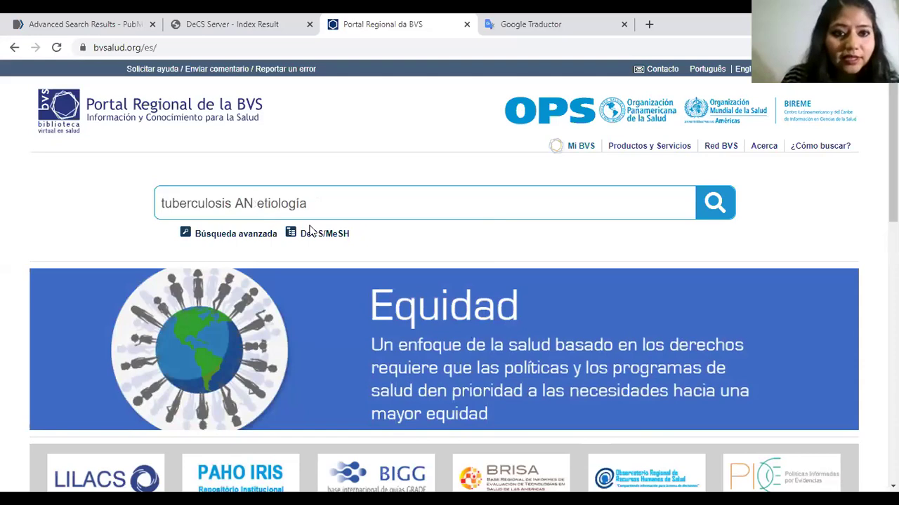
key("BackSpace")
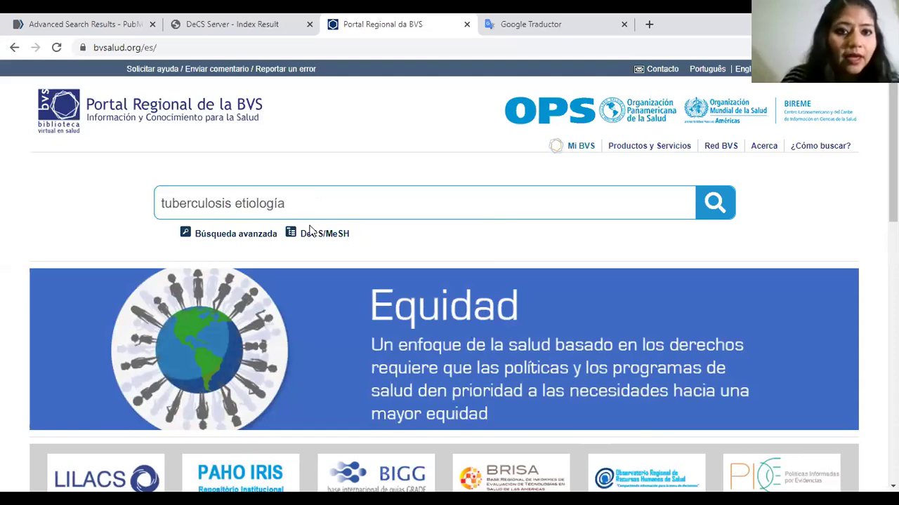
Append the Boolean operator AND NOT after "etiología" in the BVS search query.
left_click(322, 203)
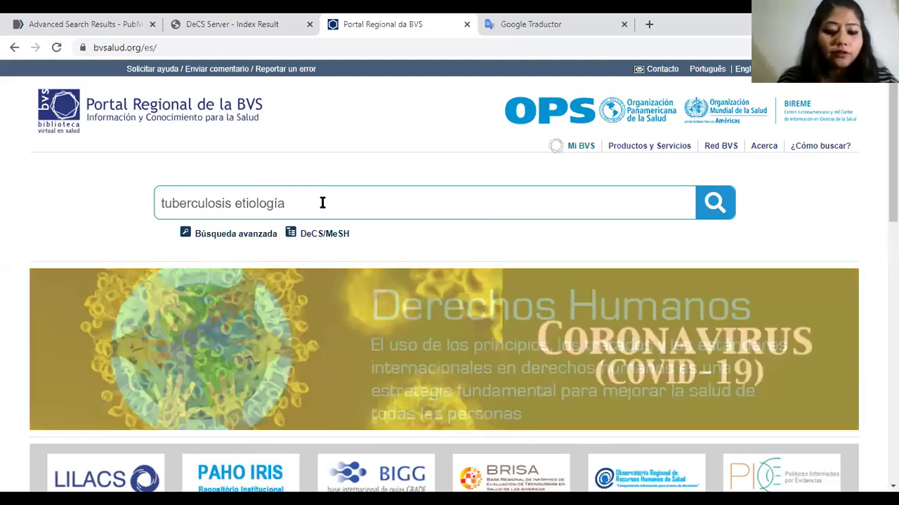
type("AND NOT")
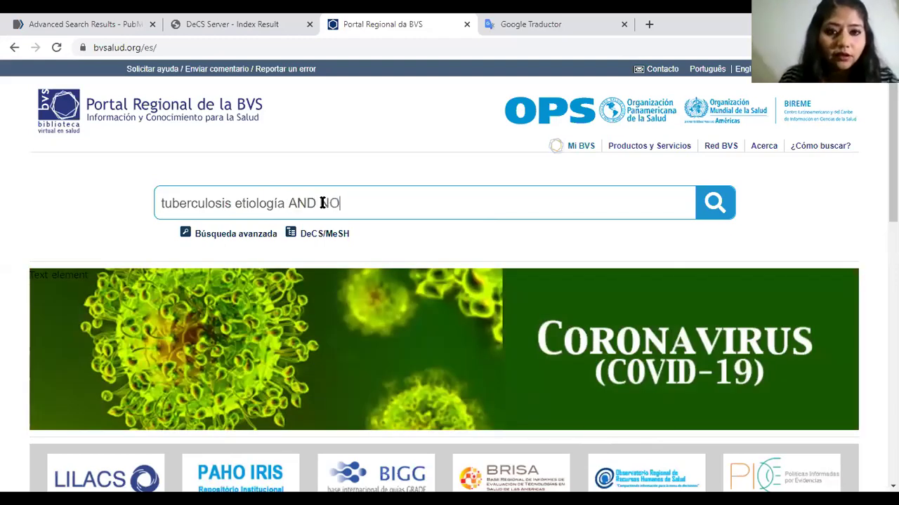
key("BackSpace")
key("BackSpace")
key("BackSpace")
type("OR")
key("BackSpace")
key("BackSpace")
type("NOT")
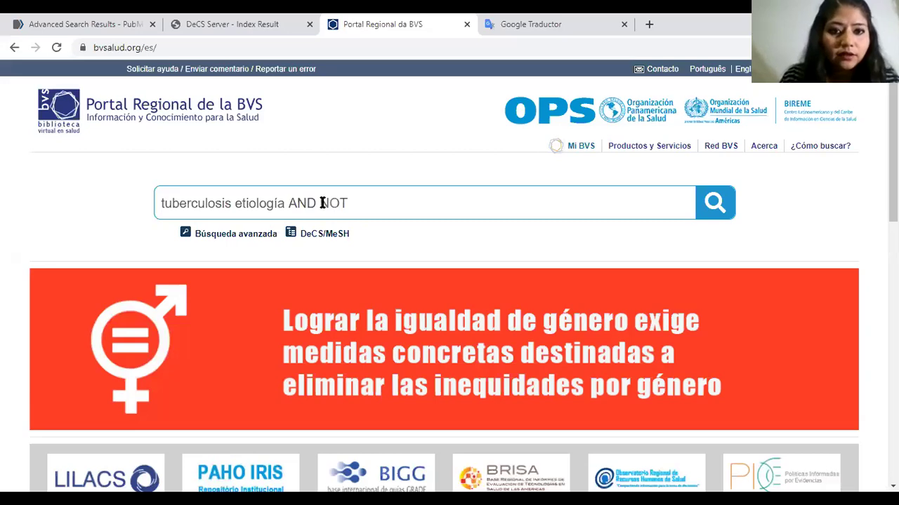
Add "epidemiología" as the excluded term, spelled with its accent, and run the search.
type(" epife")
key("BackSpace")
key("BackSpace")
type("demiologia")
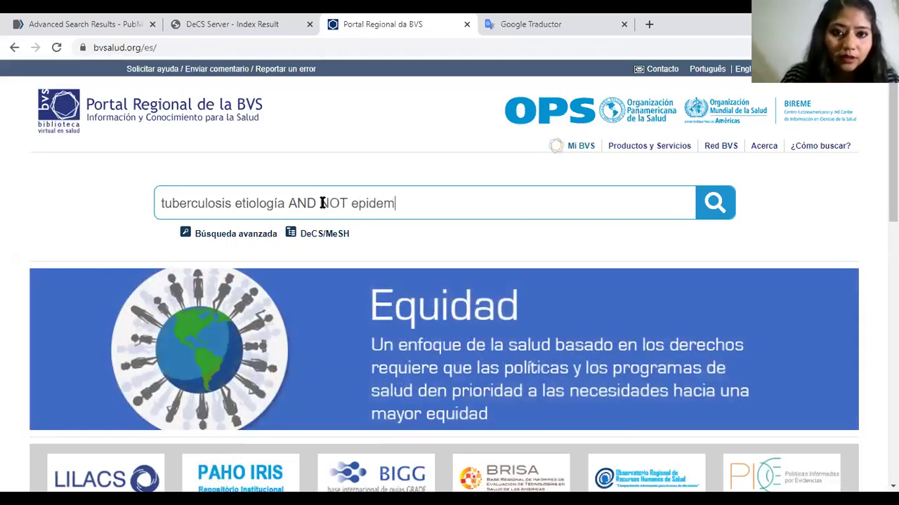
key("BackSpace")
key("BackSpace")
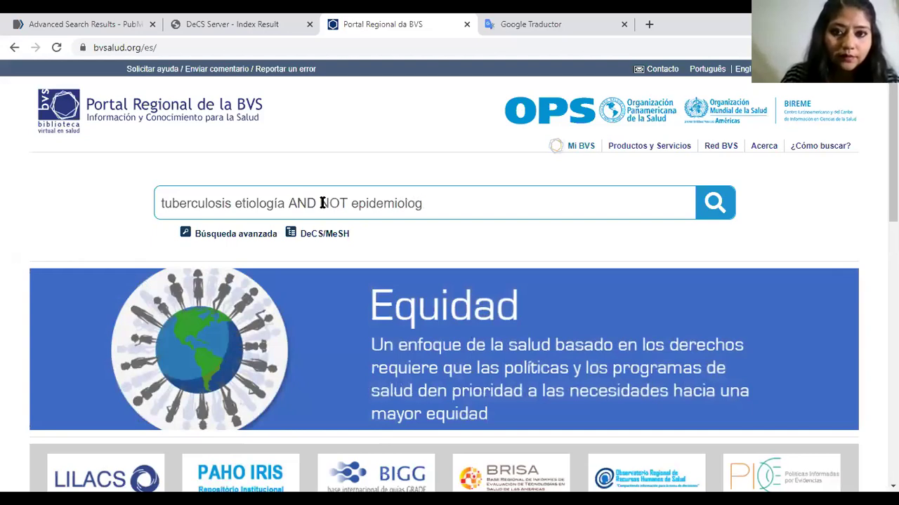
type("ía")
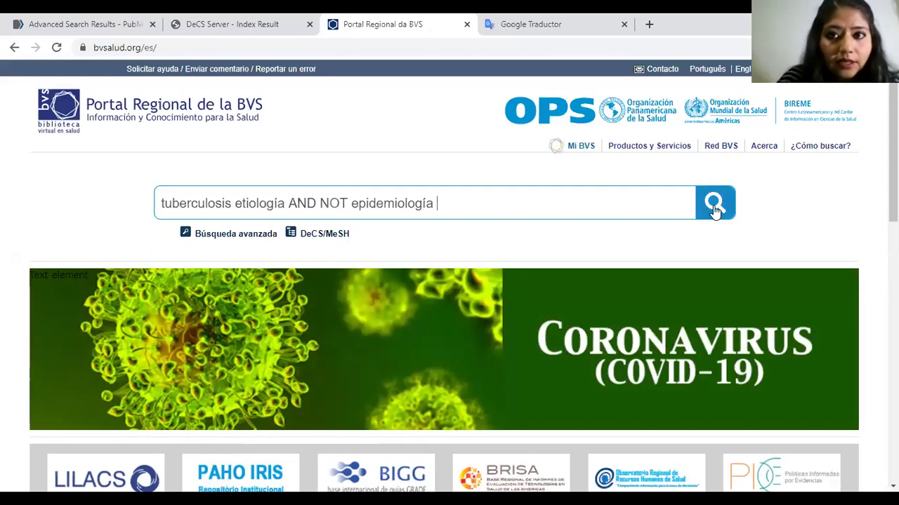
left_click(714, 210)
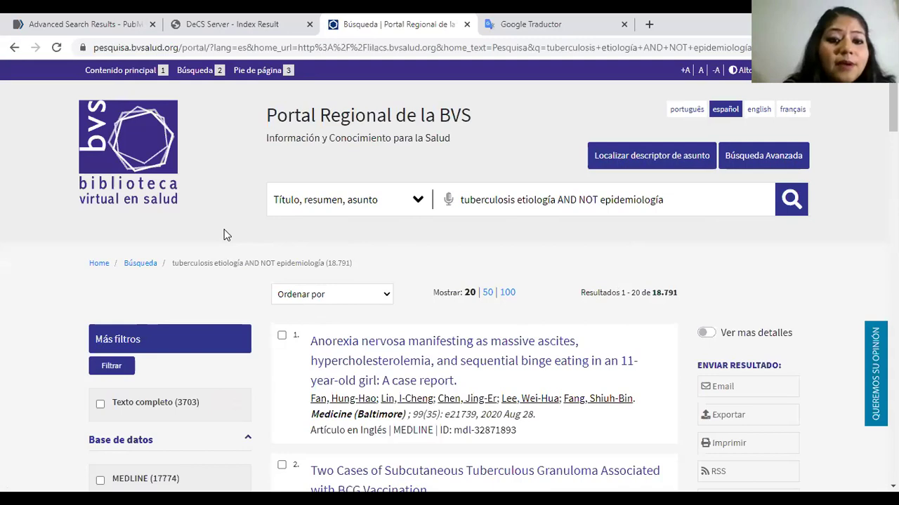
Look over the search results with more details shown, reading the abstract and subject terms, and hide the details again.
scroll(595, 303, "down", 1)
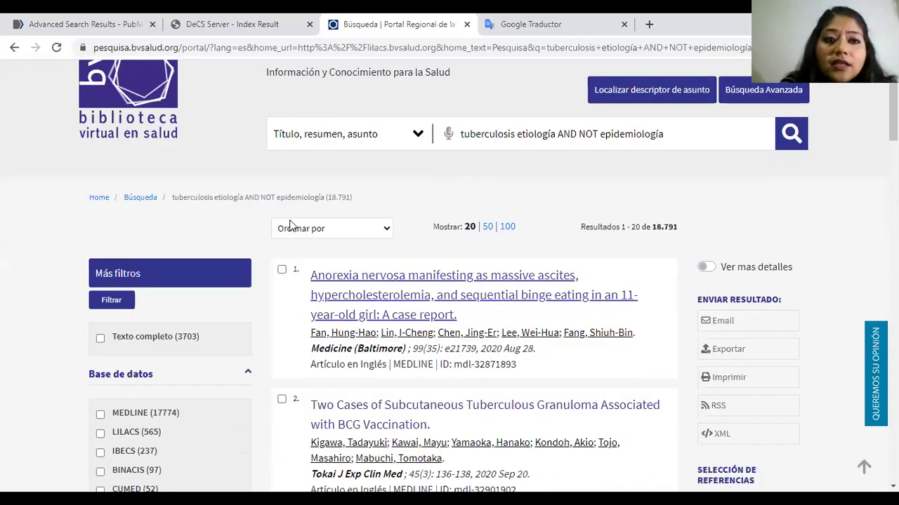
scroll(227, 182, "up", 1)
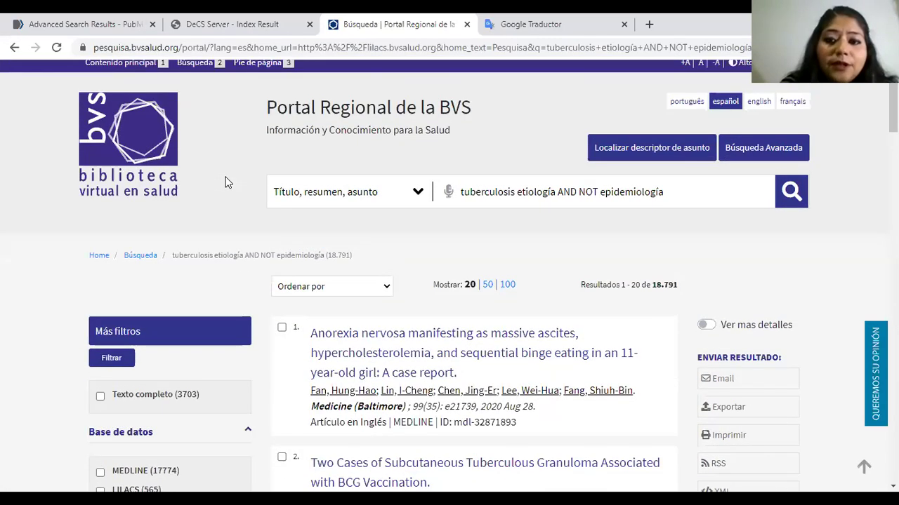
scroll(243, 204, "down", 1)
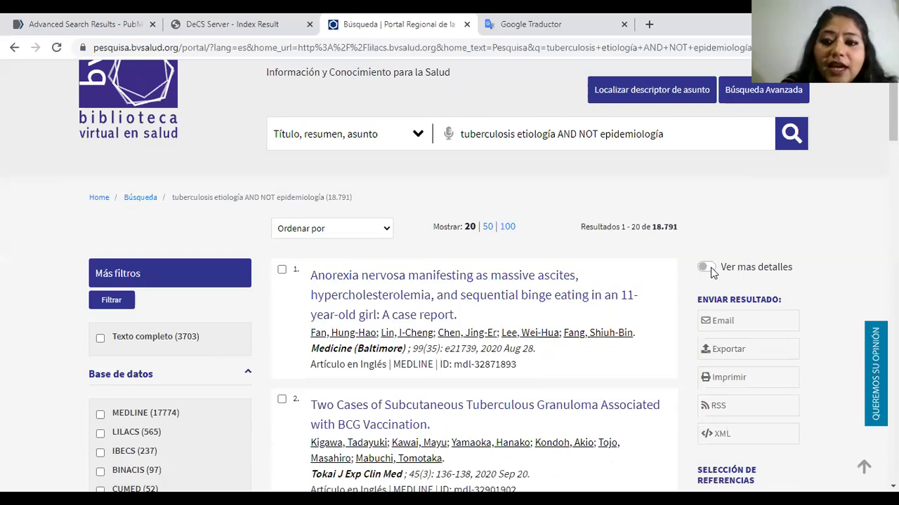
left_click(704, 267)
scroll(641, 309, "down", 3)
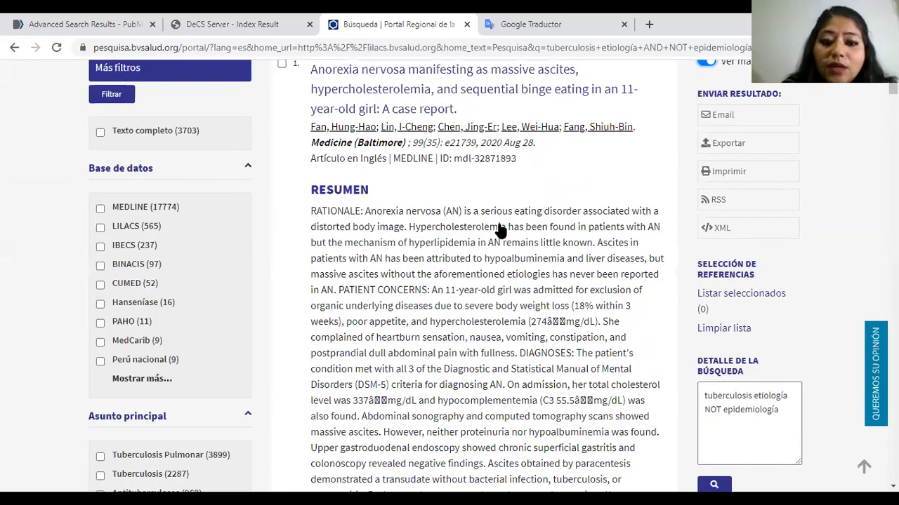
scroll(640, 256, "down", 9)
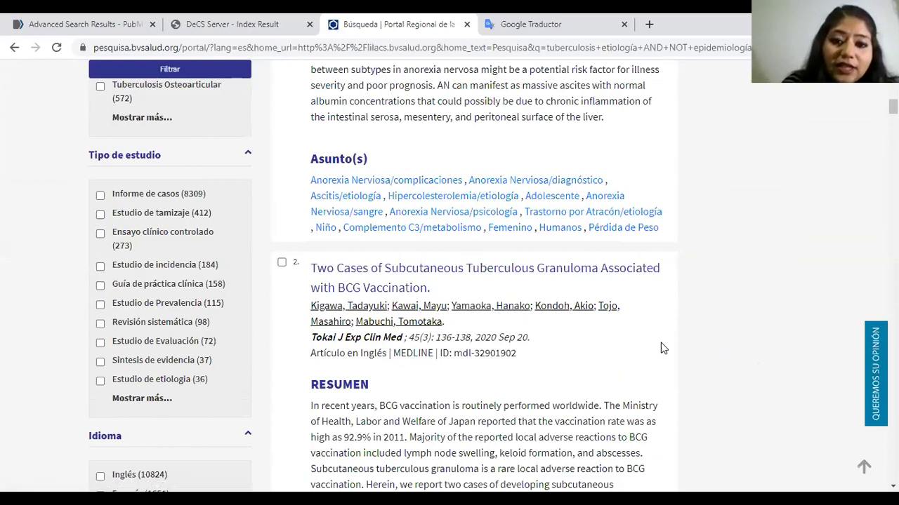
scroll(684, 349, "up", 1)
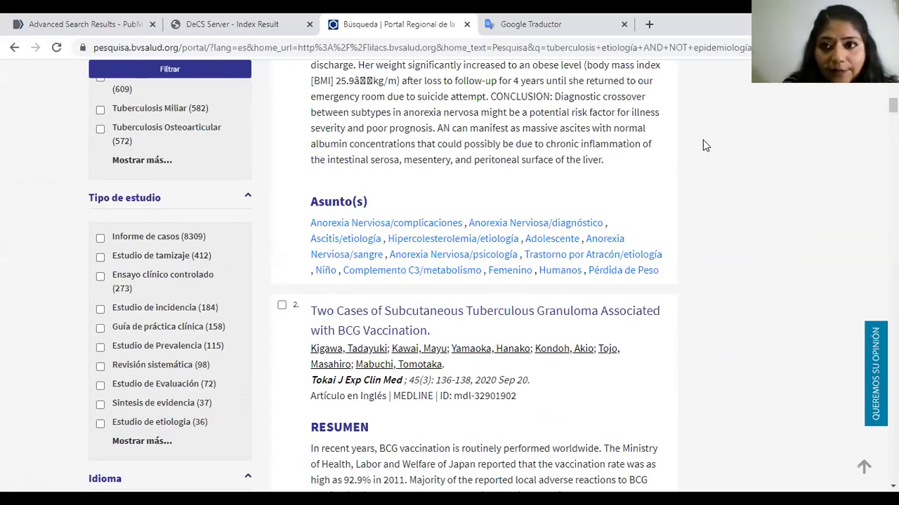
scroll(707, 142, "up", 3)
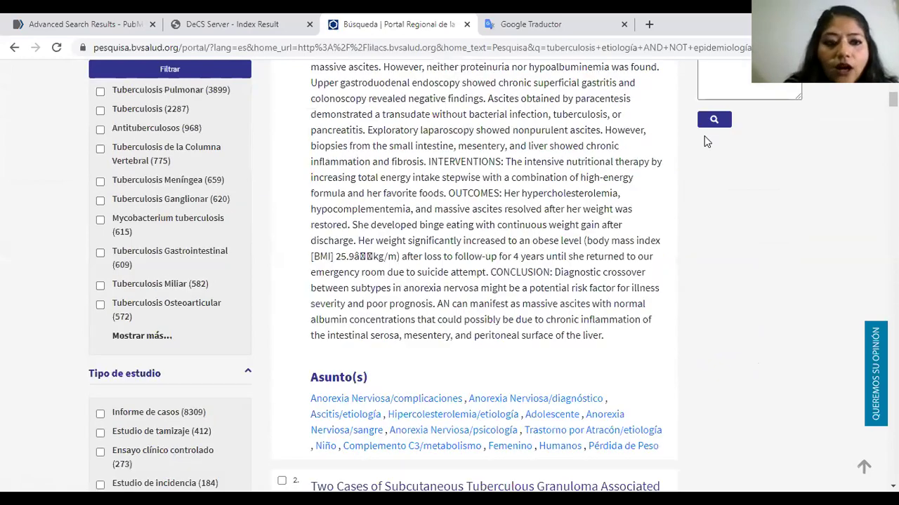
scroll(707, 142, "up", 5)
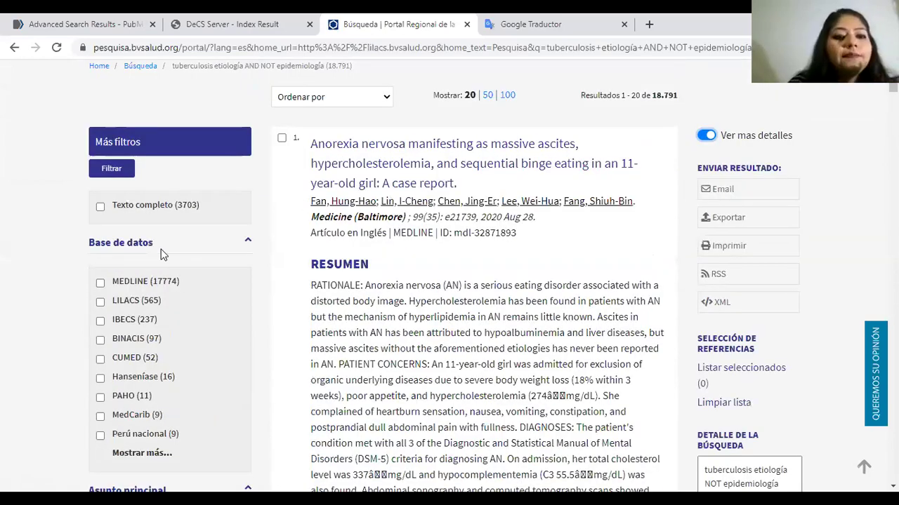
left_click(706, 135)
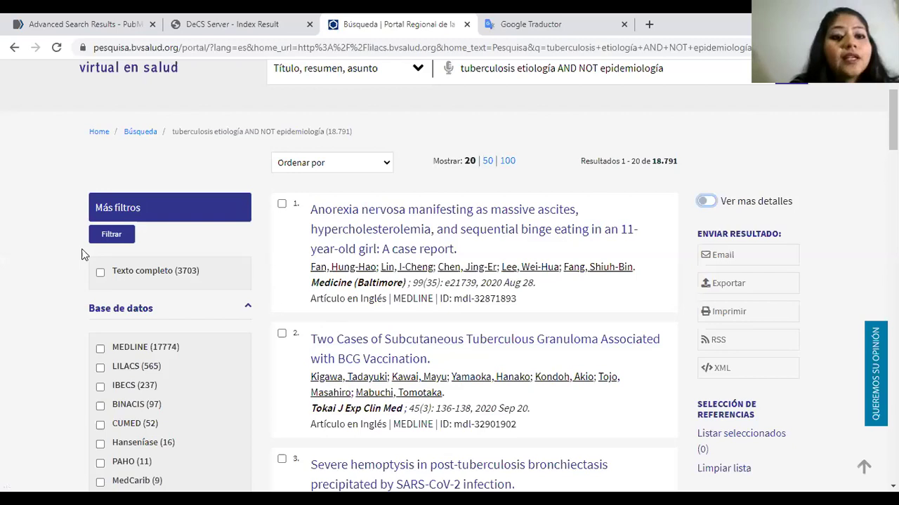
Select the "Texto completo" filter for the search results.
left_click(99, 273)
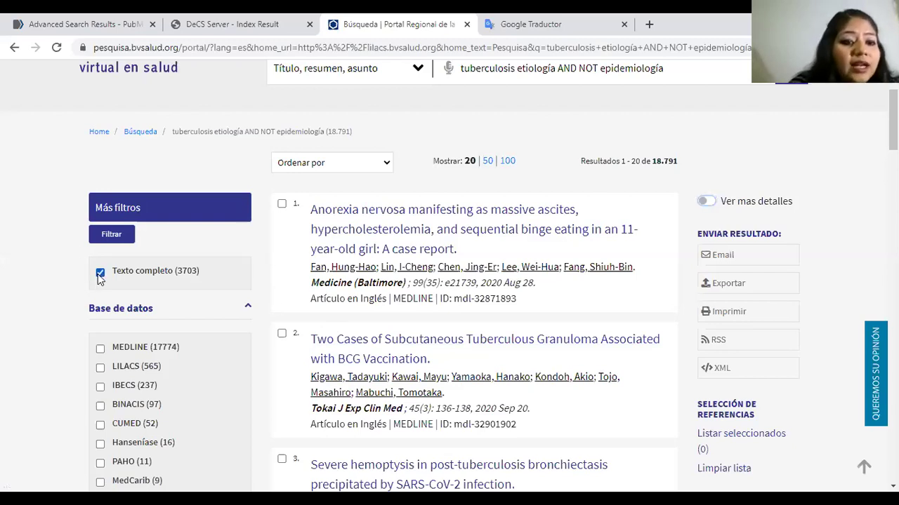
scroll(72, 320, "down", 3)
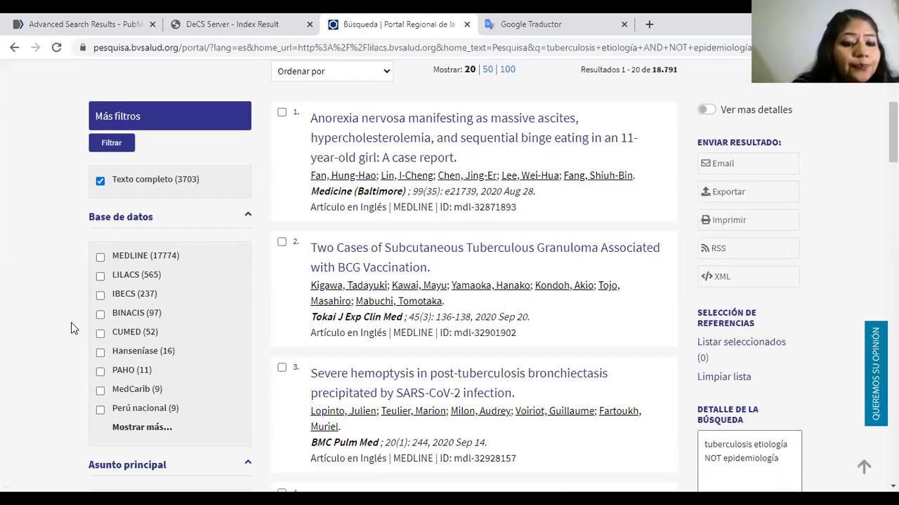
scroll(69, 291, "up", 1)
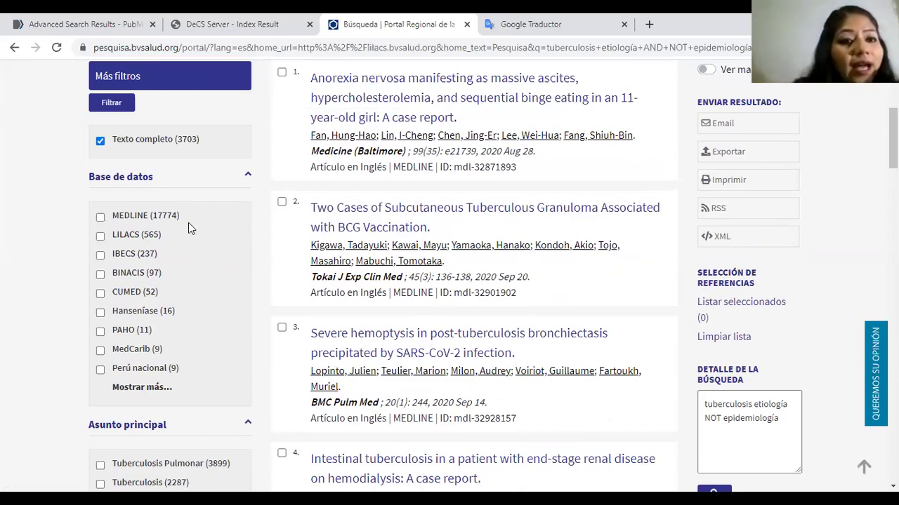
Examine the available result filters for database, main subject, study type, language and publication year range.
scroll(207, 252, "down", 3)
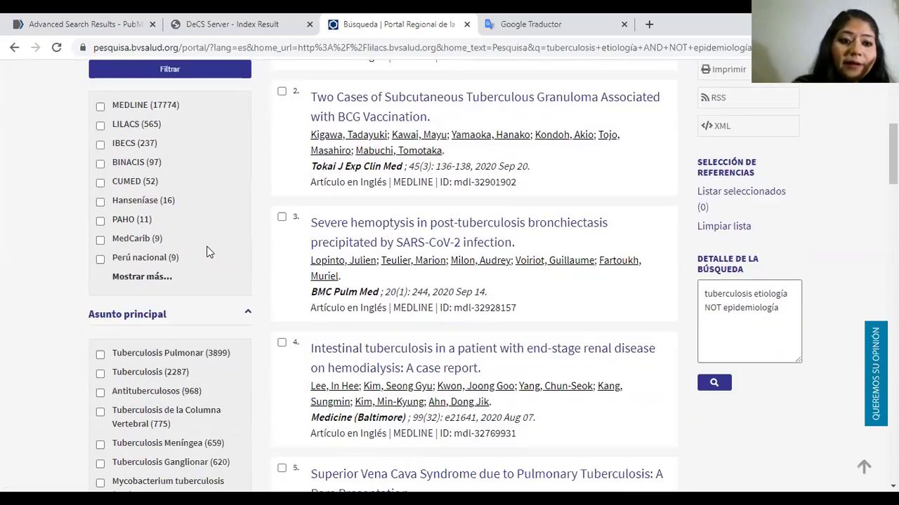
scroll(207, 252, "up", 1)
scroll(207, 251, "down", 2)
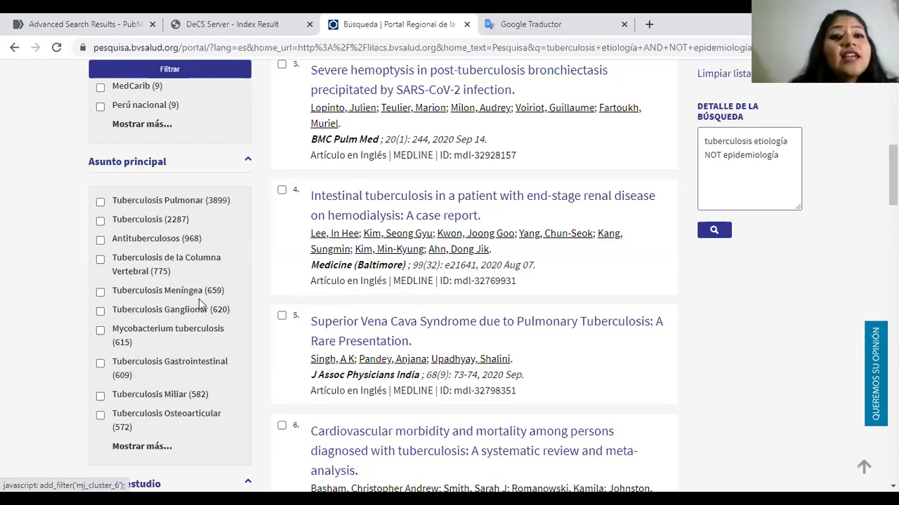
scroll(200, 303, "down", 1)
scroll(231, 298, "down", 4)
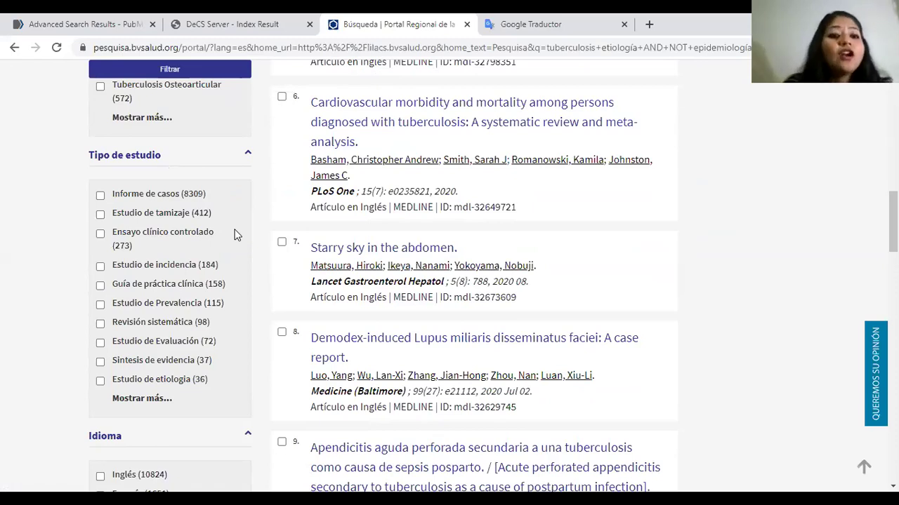
scroll(217, 365, "down", 2)
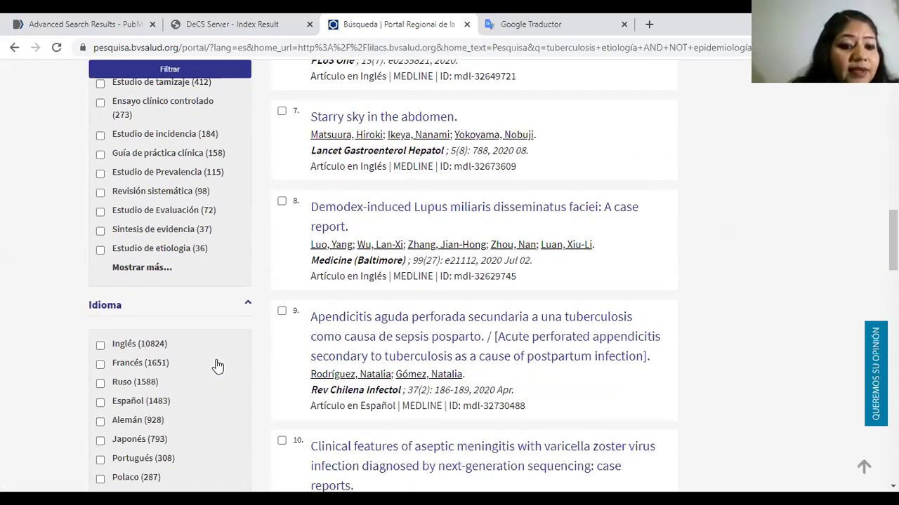
scroll(61, 333, "down", 2)
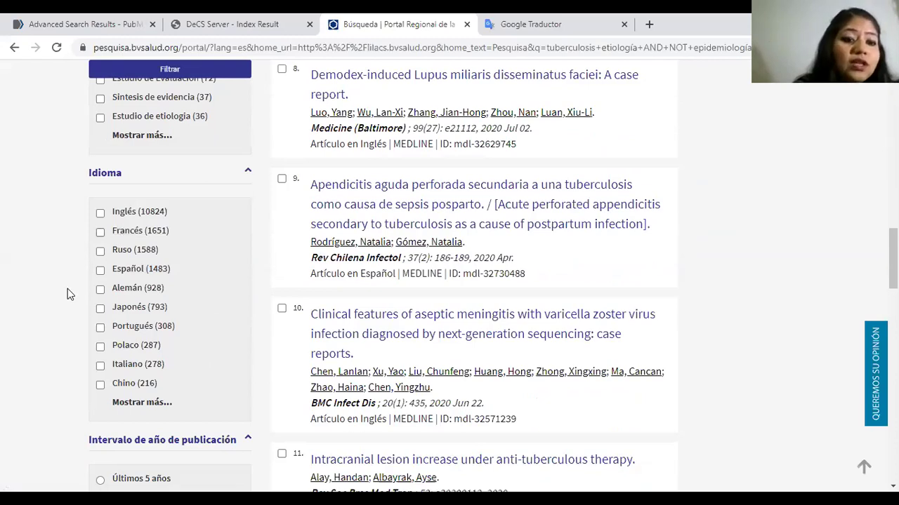
scroll(201, 272, "down", 1)
scroll(202, 273, "up", 1)
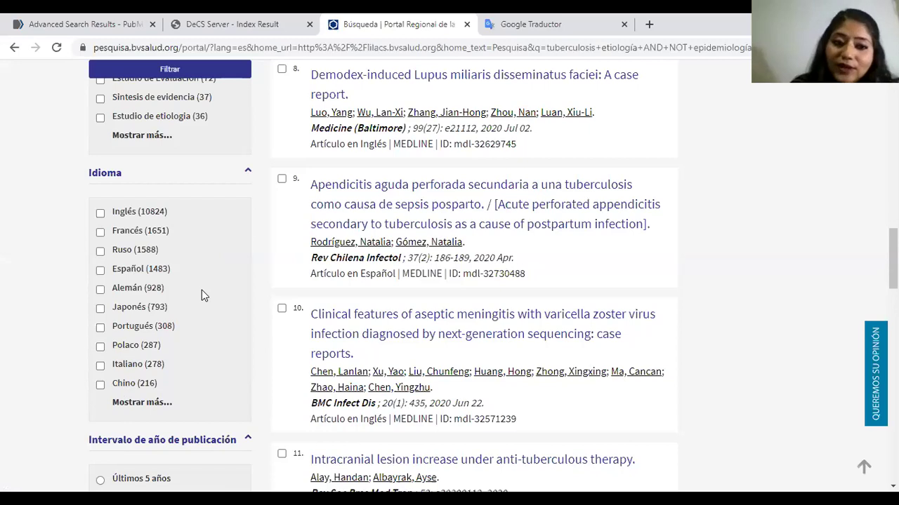
scroll(208, 286, "down", 1)
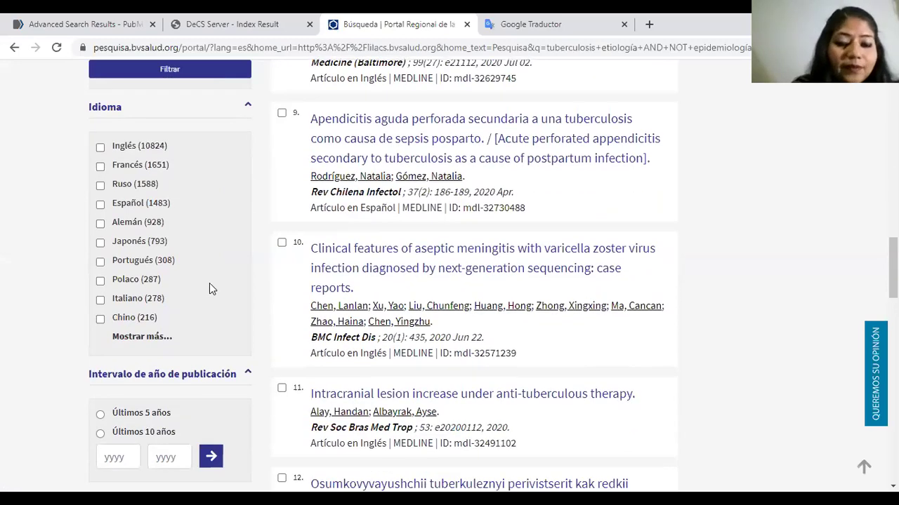
scroll(183, 301, "down", 1)
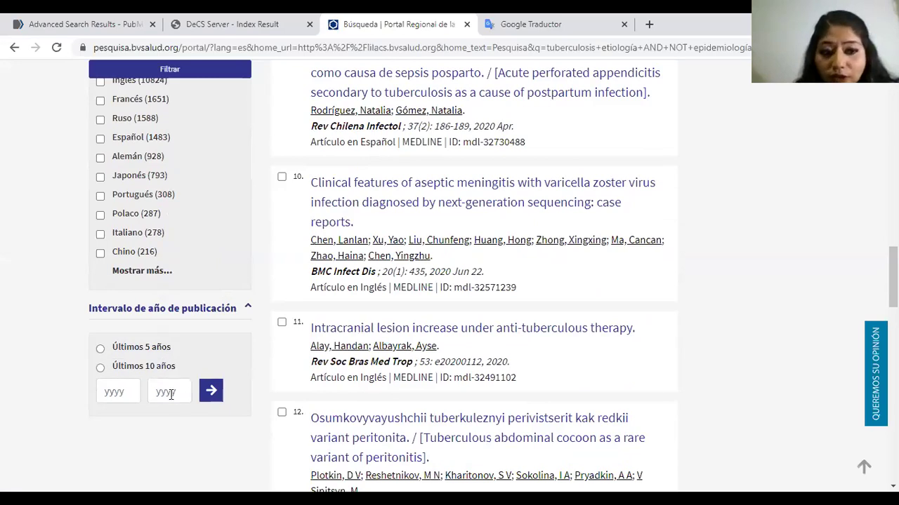
scroll(276, 386, "up", 10)
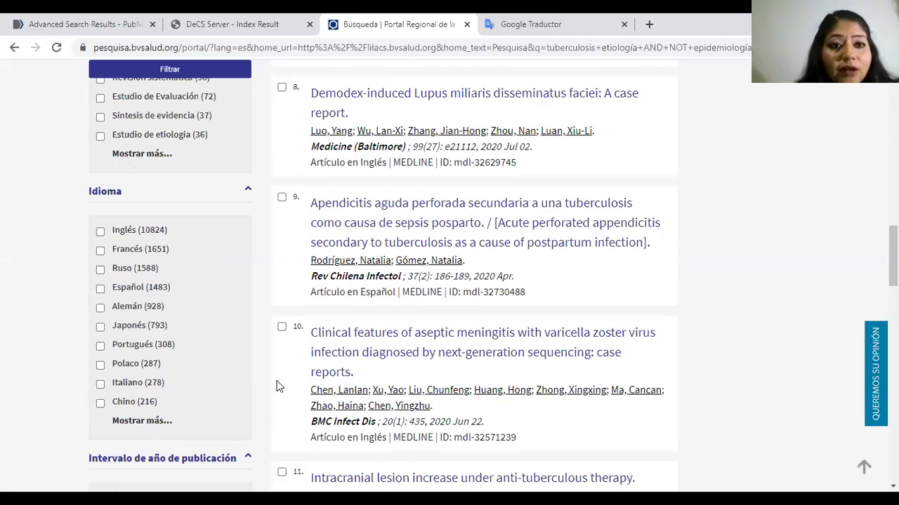
scroll(270, 381, "up", 8)
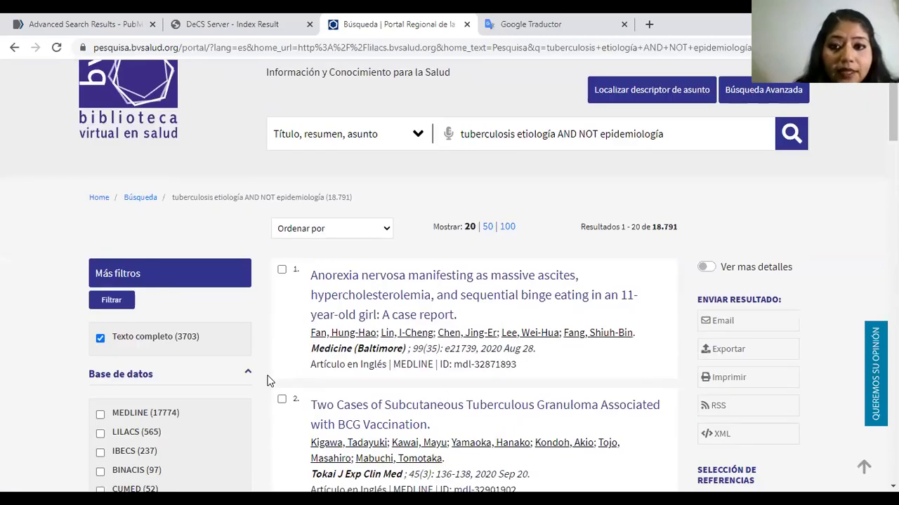
scroll(216, 293, "down", 1)
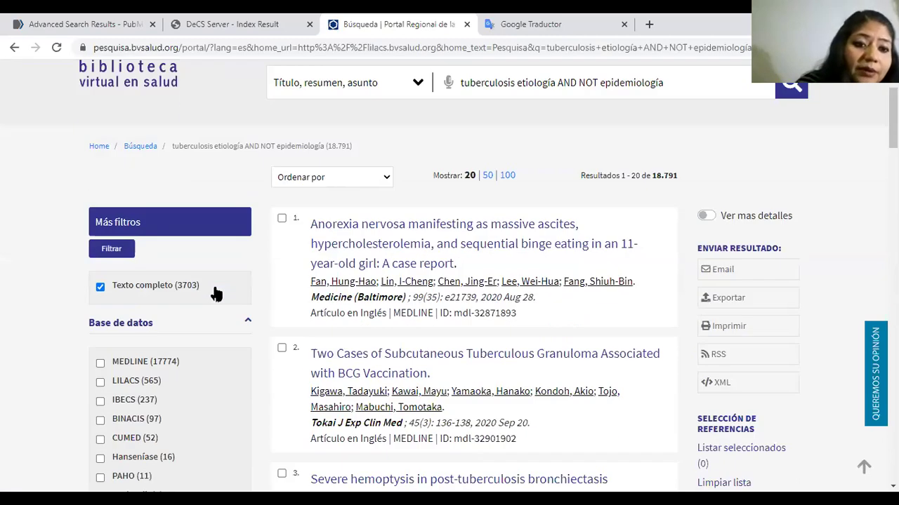
scroll(216, 293, "down", 13)
scroll(262, 344, "up", 10)
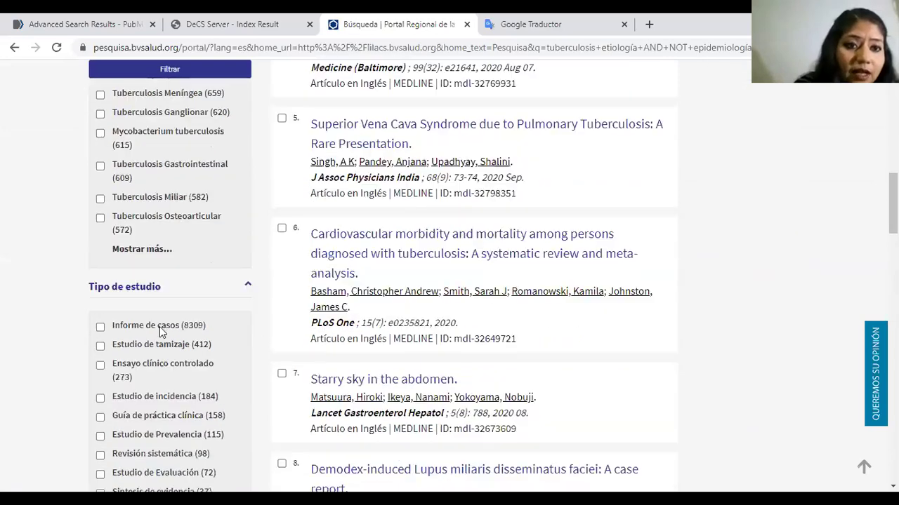
scroll(120, 287, "up", 1)
scroll(128, 286, "up", 1)
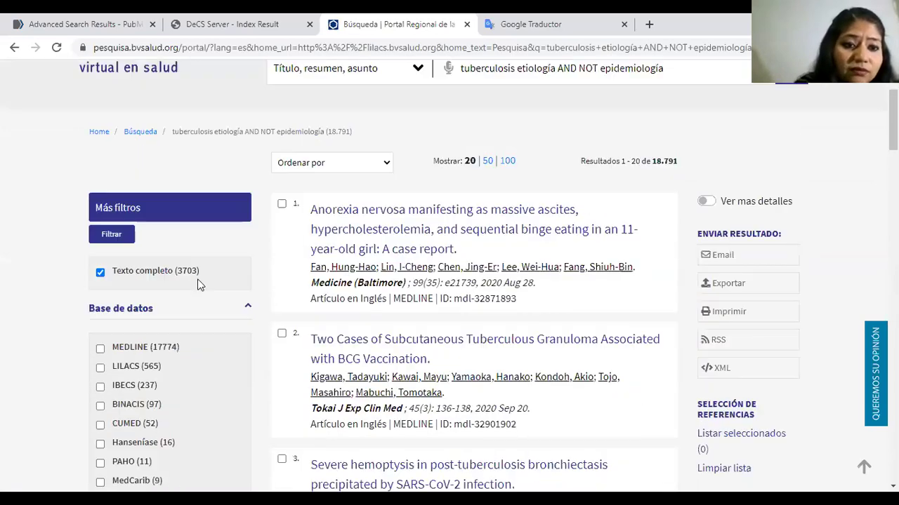
Select the study type filters "Estudio de tamizaje" and "Estudio de incidencia" for the search results.
scroll(211, 378, "down", 1)
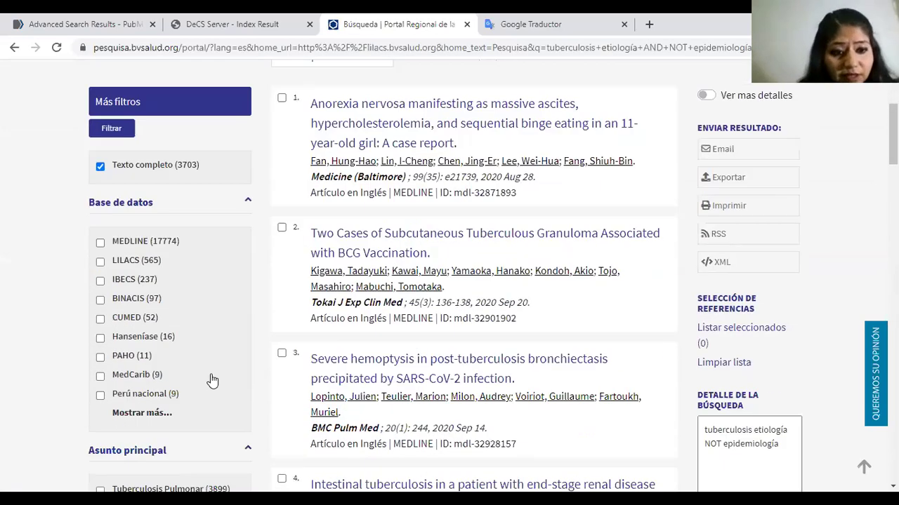
scroll(212, 380, "down", 5)
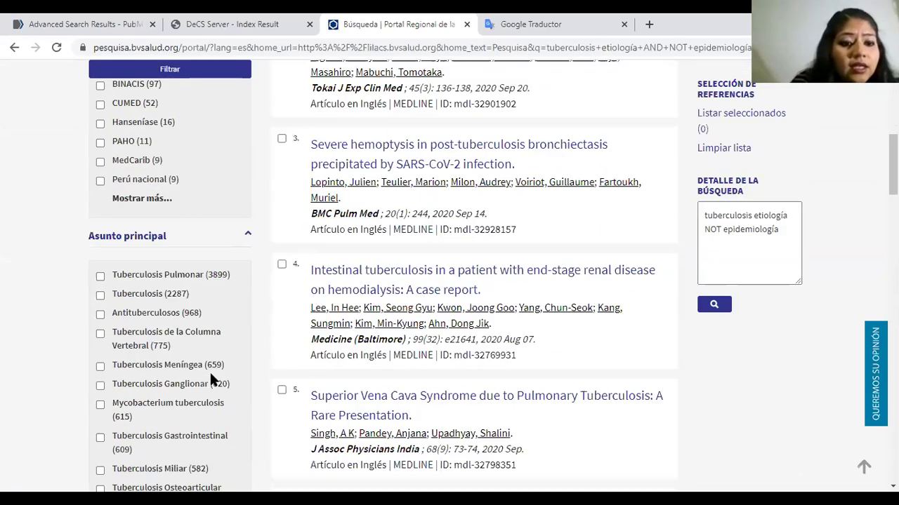
scroll(209, 374, "down", 2)
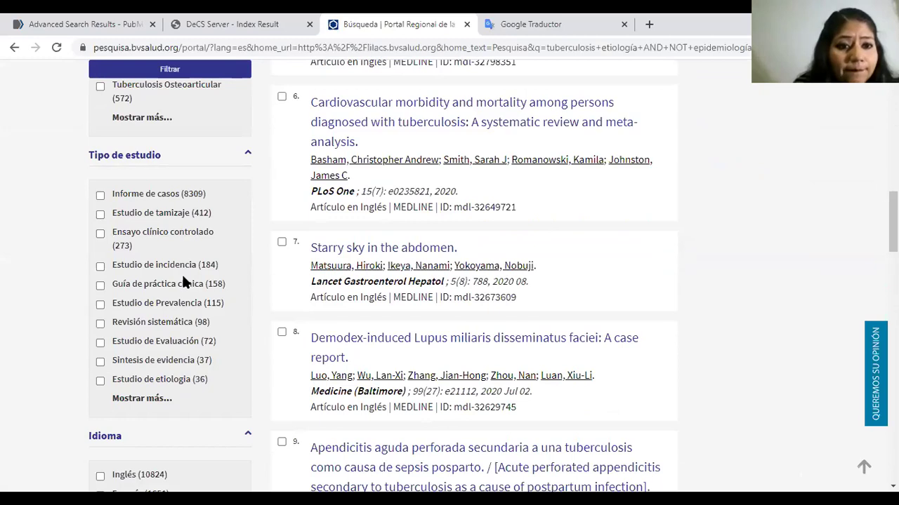
left_click(100, 215)
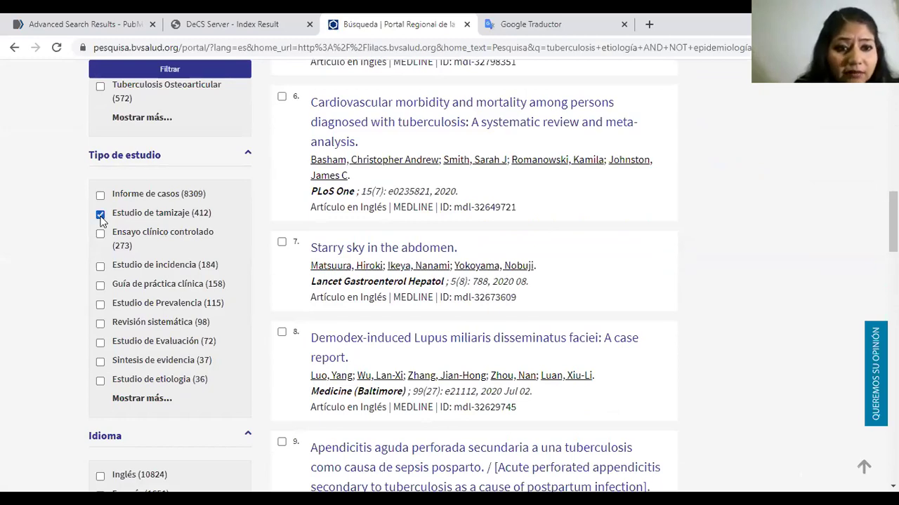
scroll(227, 340, "up", 1)
scroll(228, 335, "up", 12)
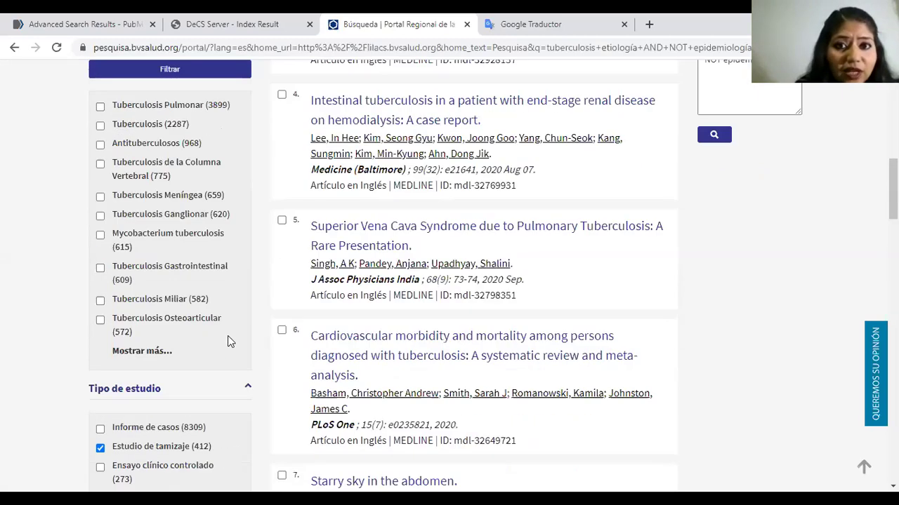
scroll(184, 330, "down", 10)
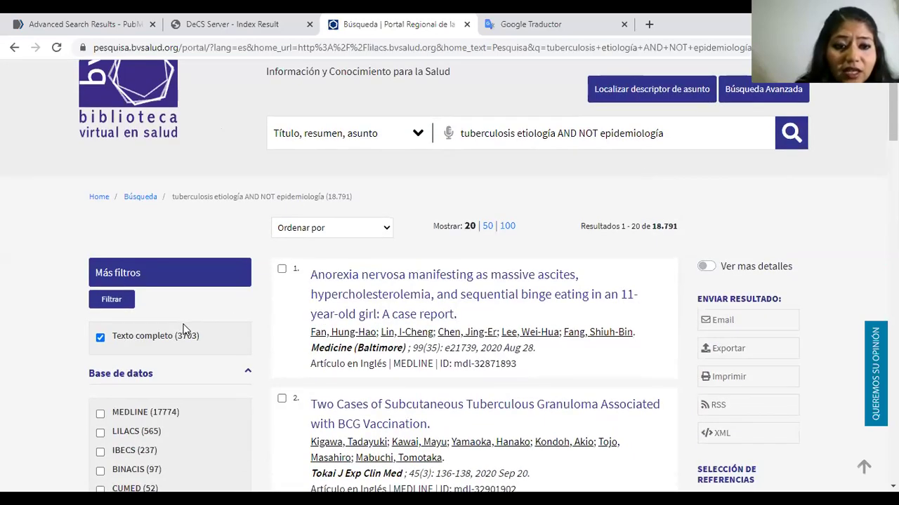
scroll(248, 321, "down", 1)
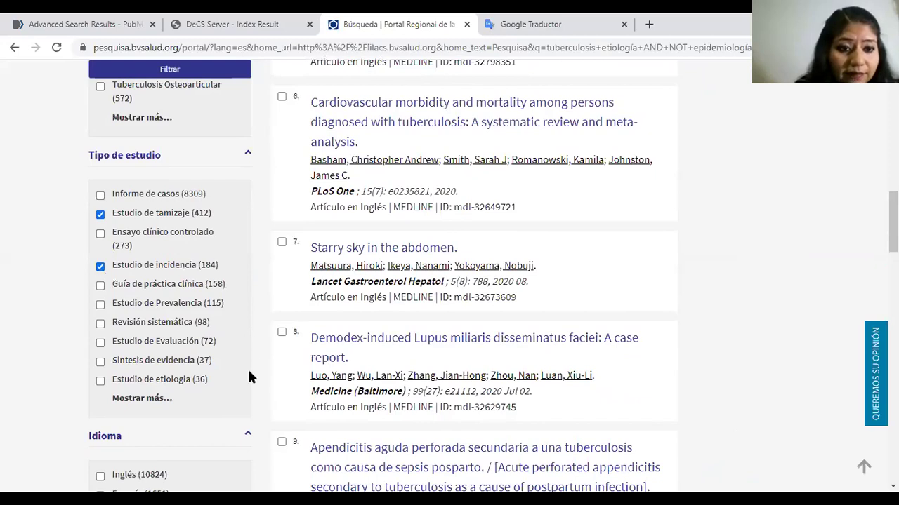
Limit the publication year range to "Últimos 5 años" and apply all the selected filters.
scroll(249, 377, "down", 3)
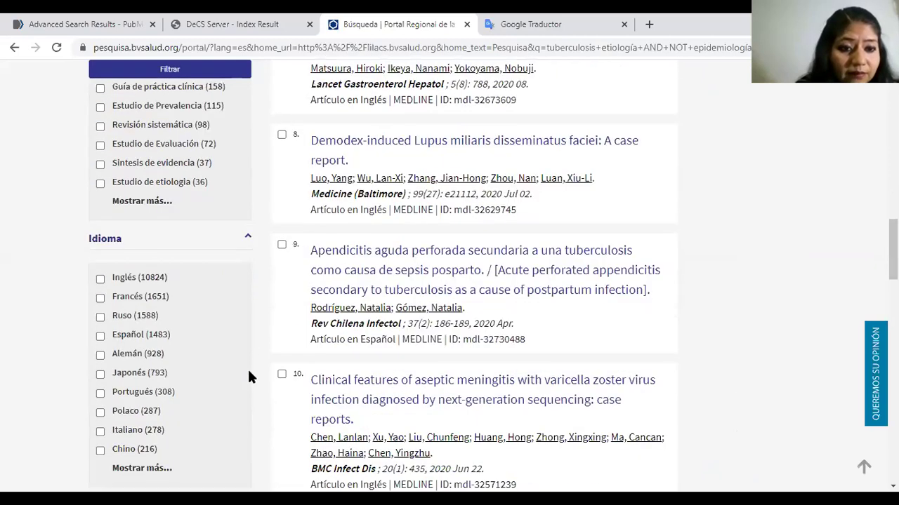
scroll(247, 377, "down", 3)
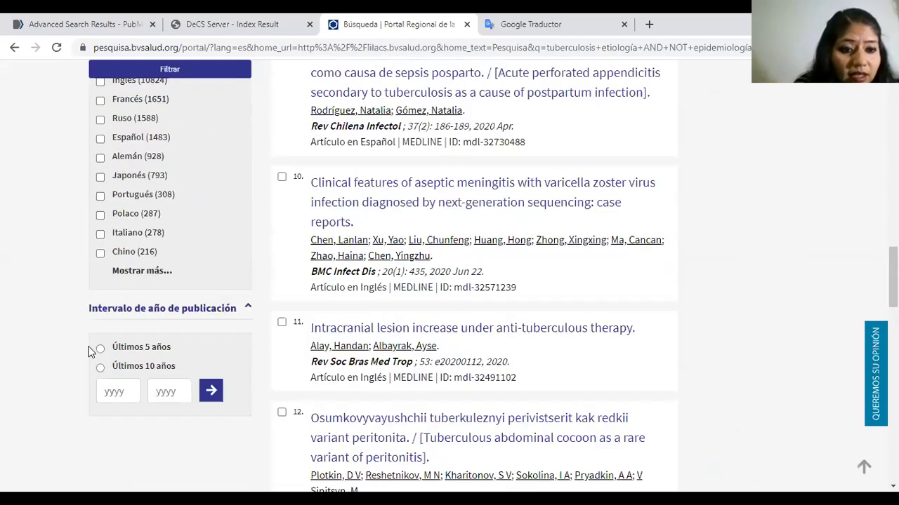
left_click(101, 349)
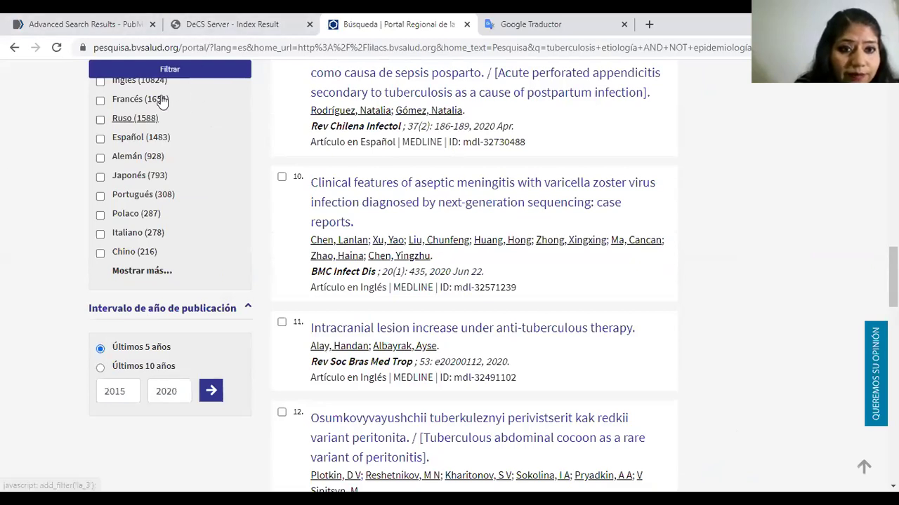
left_click(171, 68)
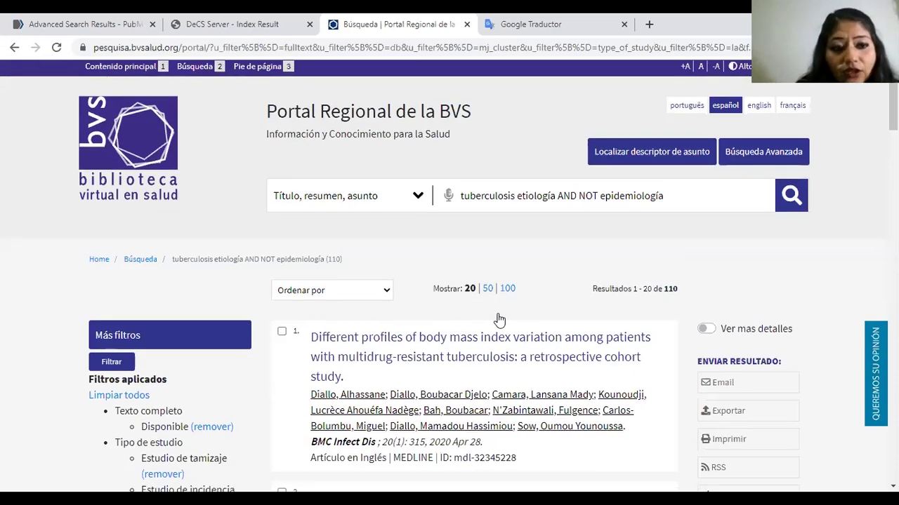
Review the filtered result list, the applied filters, and the remaining database and main subject options.
scroll(193, 260, "down", 2)
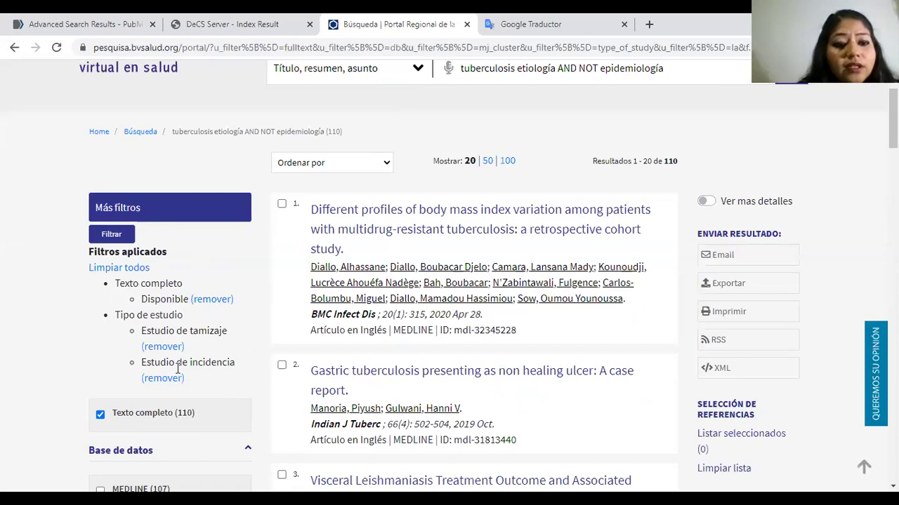
scroll(161, 344, "down", 1)
scroll(323, 198, "down", 1)
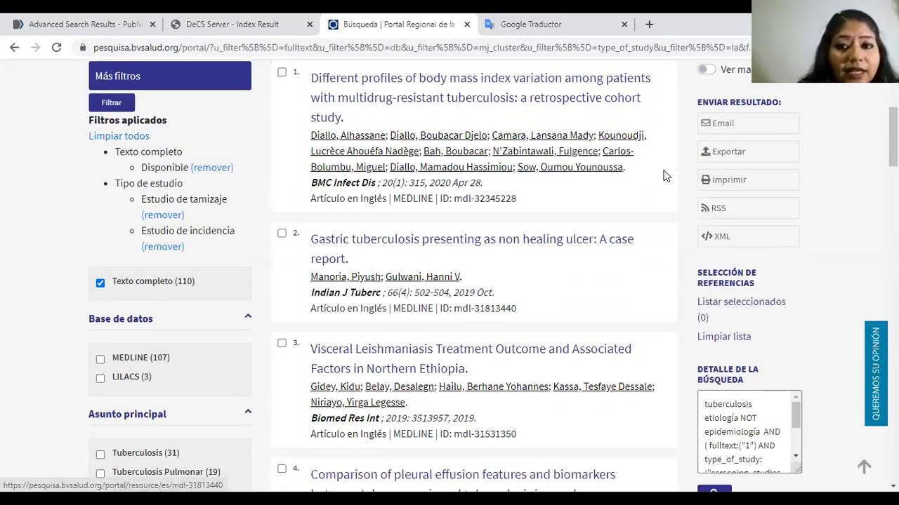
scroll(660, 198, "up", 2)
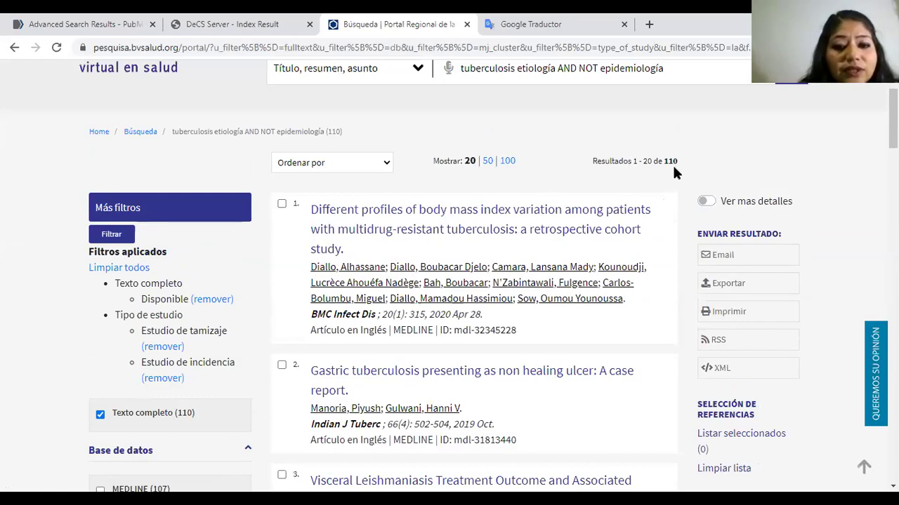
scroll(653, 190, "down", 3)
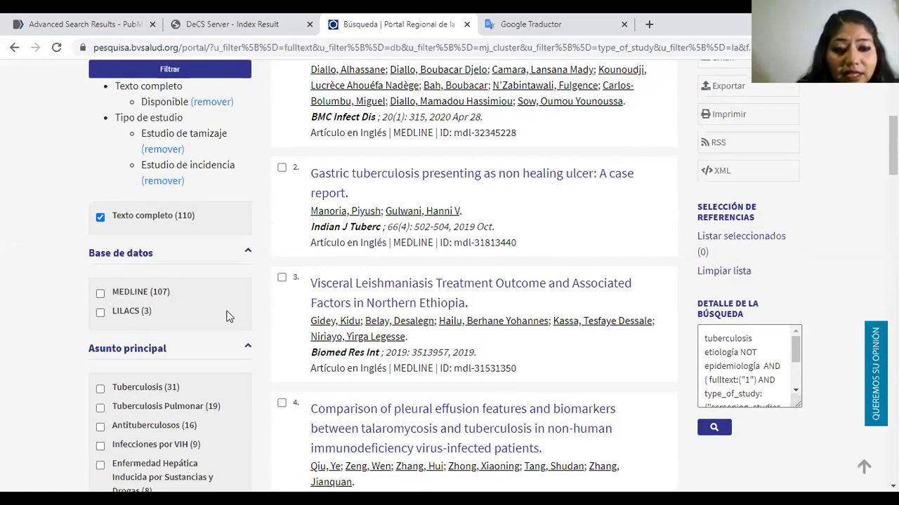
scroll(253, 310, "down", 3)
scroll(261, 189, "down", 1)
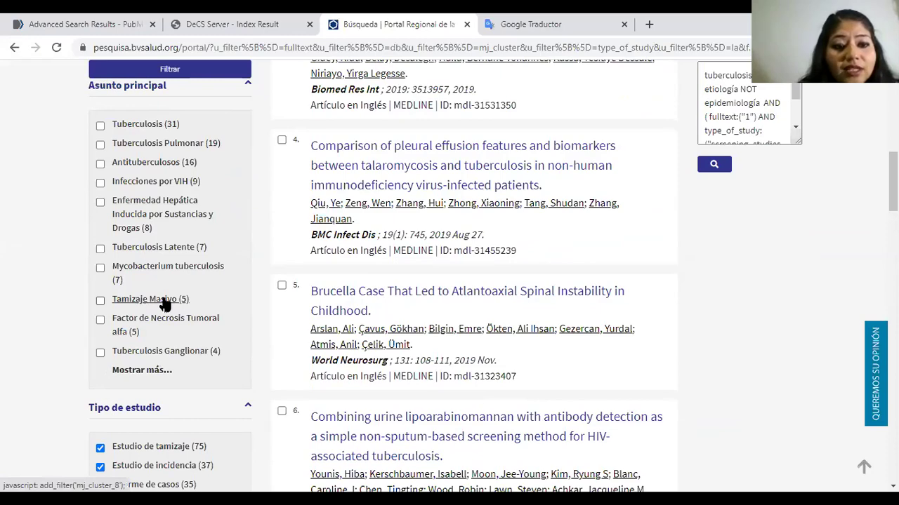
scroll(361, 309, "up", 3)
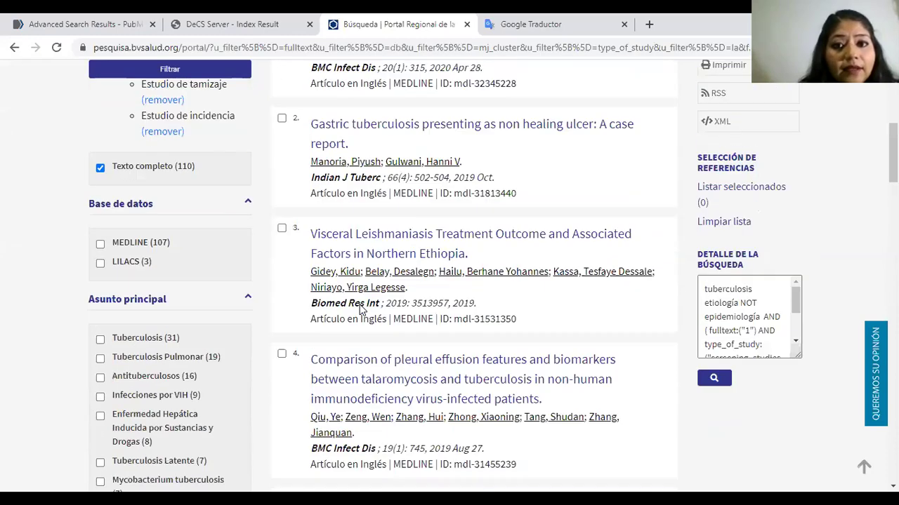
scroll(360, 309, "up", 3)
scroll(398, 313, "down", 5)
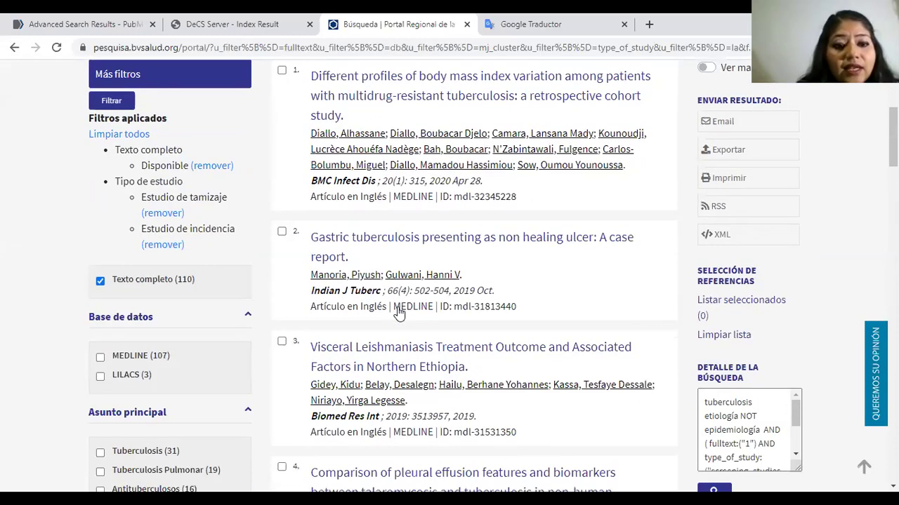
Add the language filter "Español" and apply it to the search results.
scroll(201, 229, "down", 1)
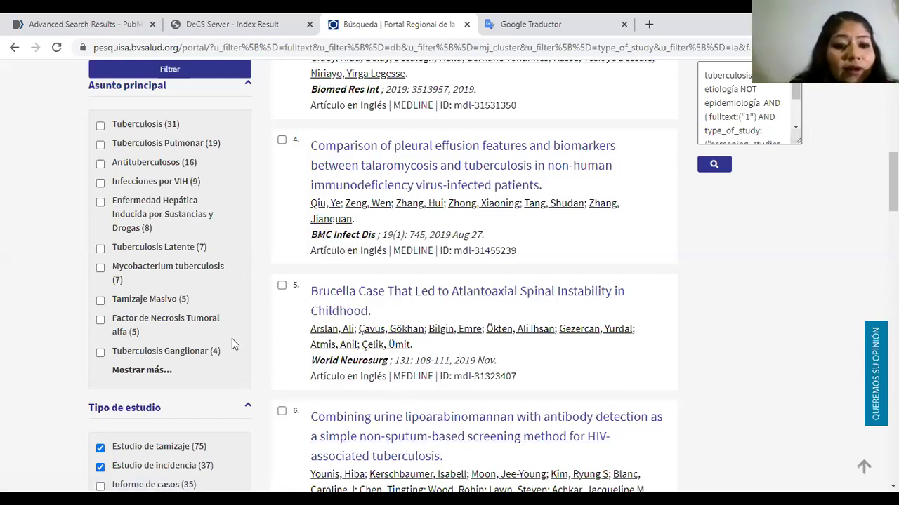
scroll(125, 335, "down", 1)
scroll(240, 337, "down", 3)
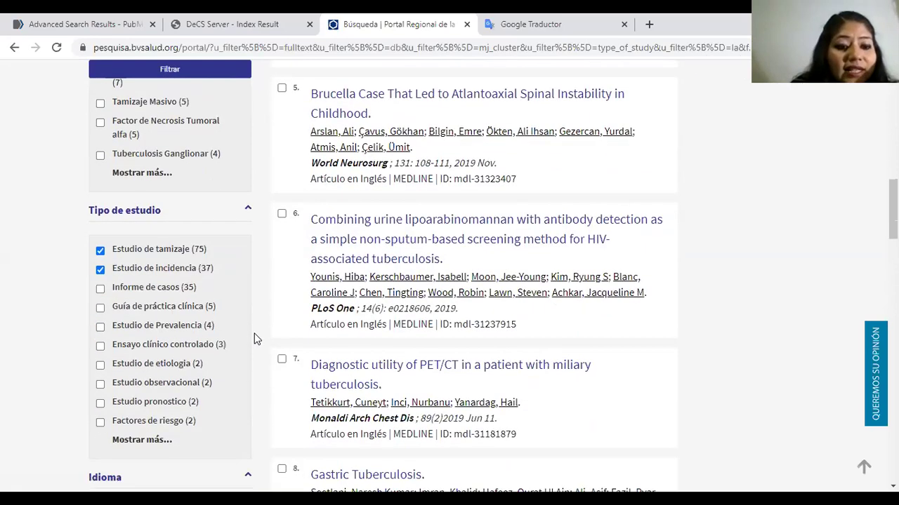
scroll(256, 340, "down", 2)
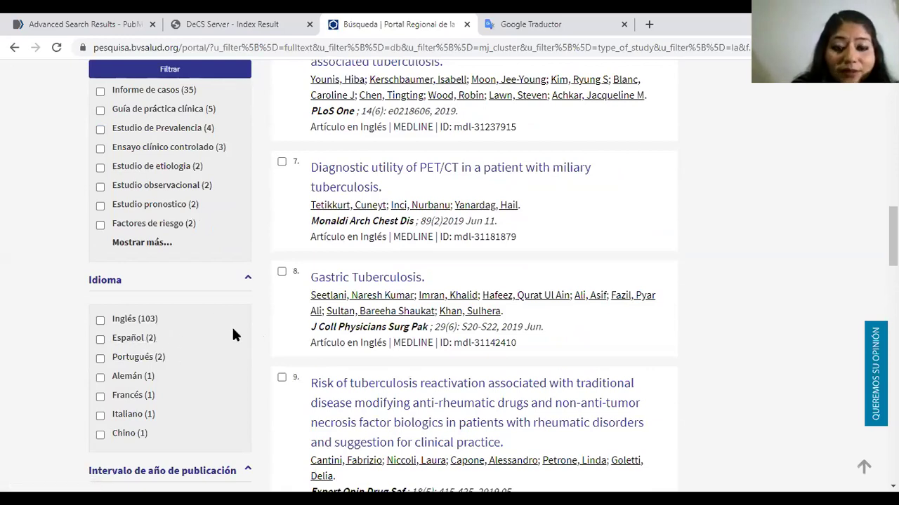
scroll(234, 334, "up", 1)
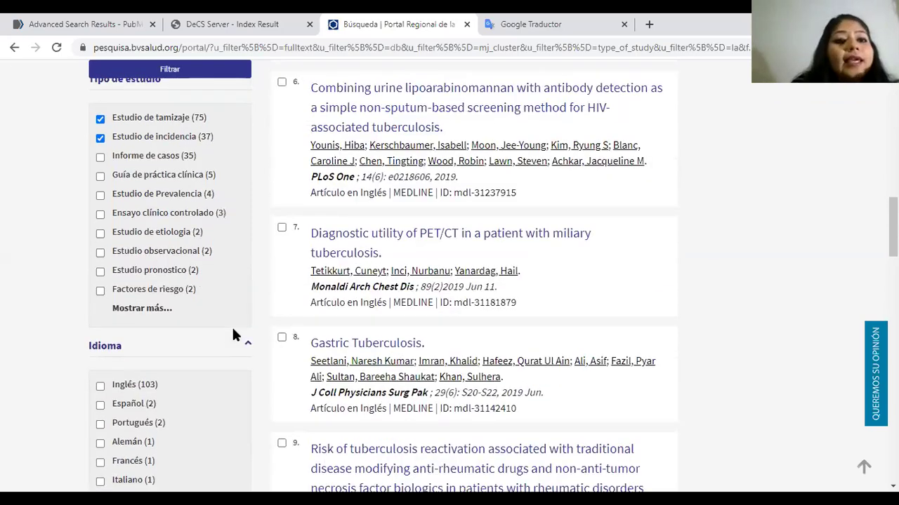
scroll(234, 335, "up", 10)
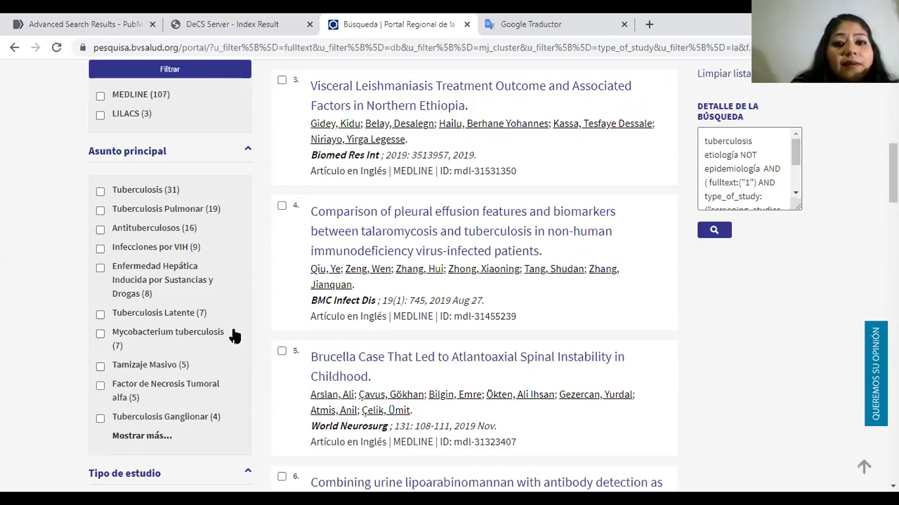
scroll(233, 329, "down", 15)
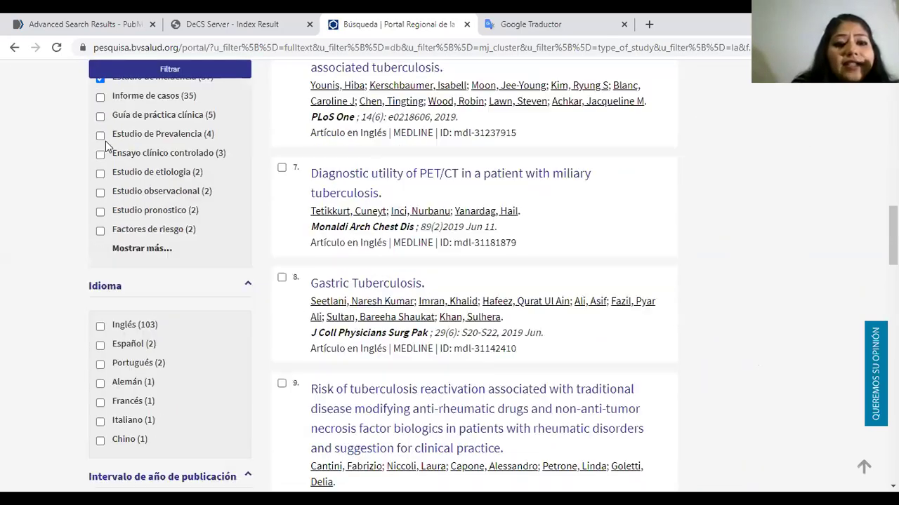
left_click(100, 142)
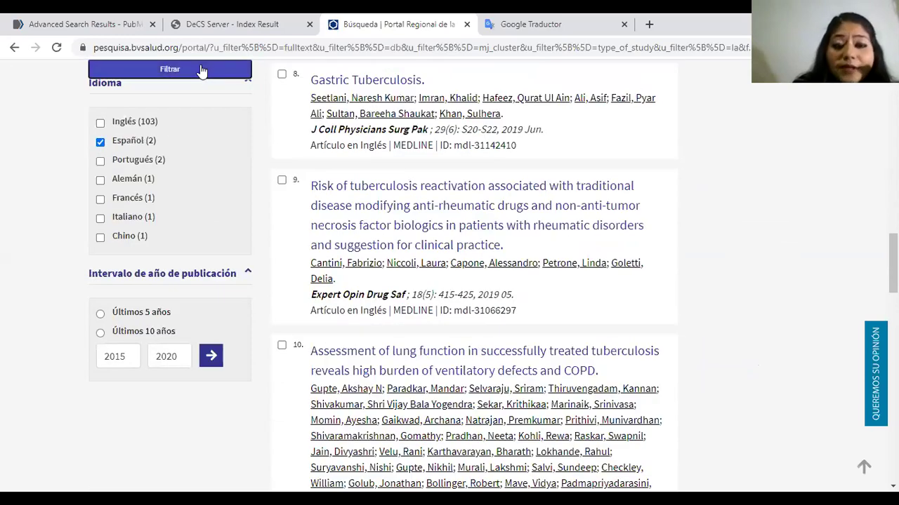
left_click(200, 70)
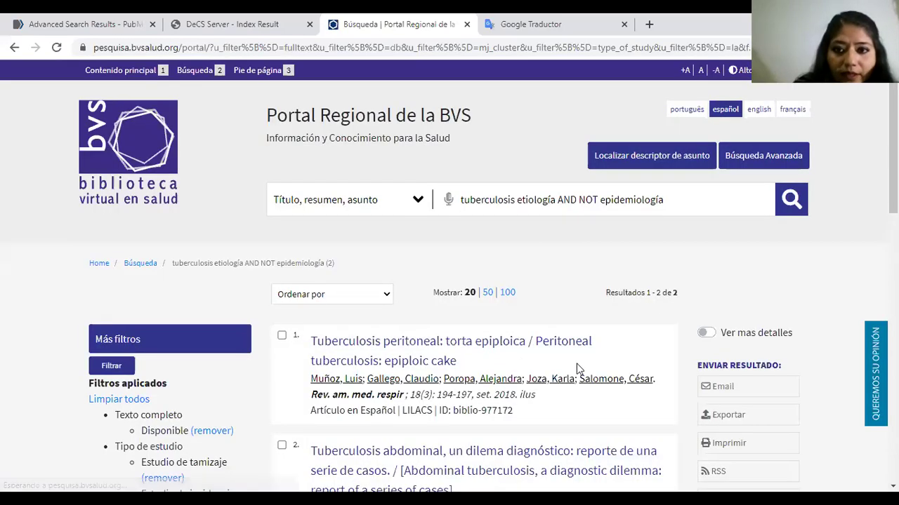
Open the record of the article "Tuberculosis abdominal, un dilema diagnóstico: reporte de una serie de casos".
scroll(649, 334, "down", 1)
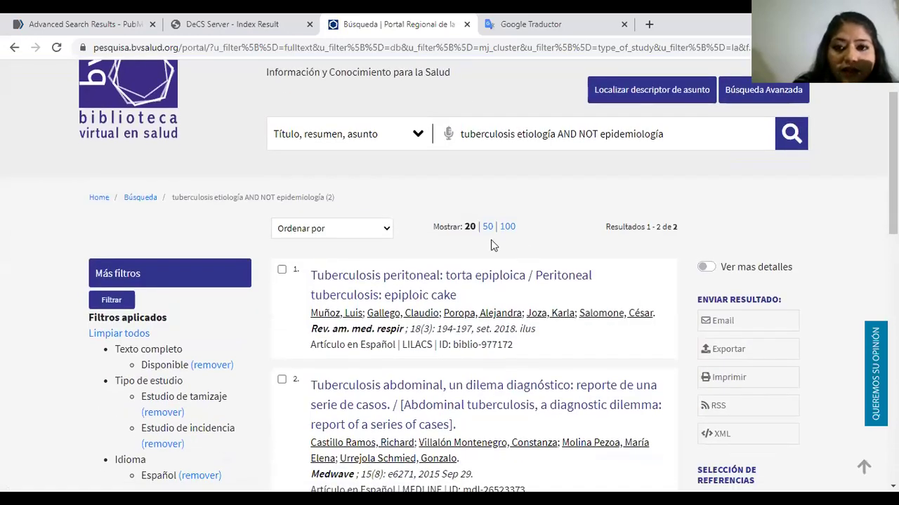
scroll(607, 316, "down", 2)
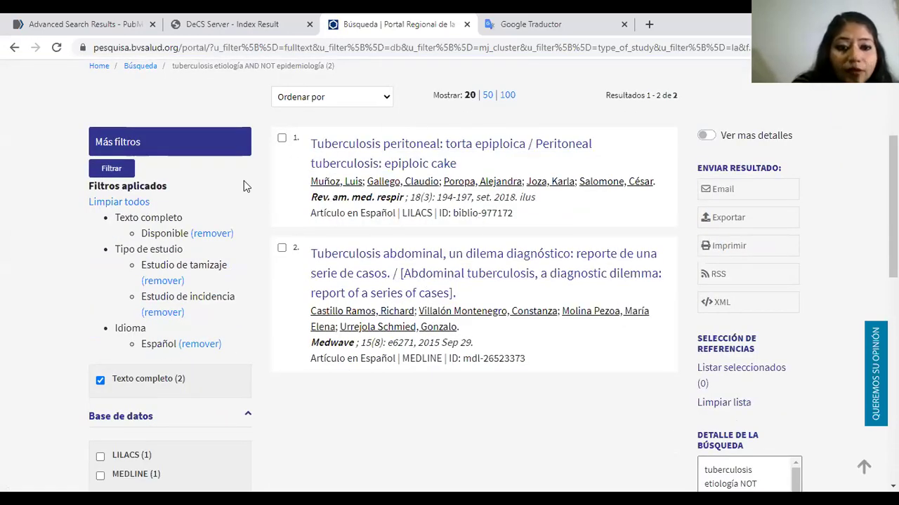
left_click(364, 273)
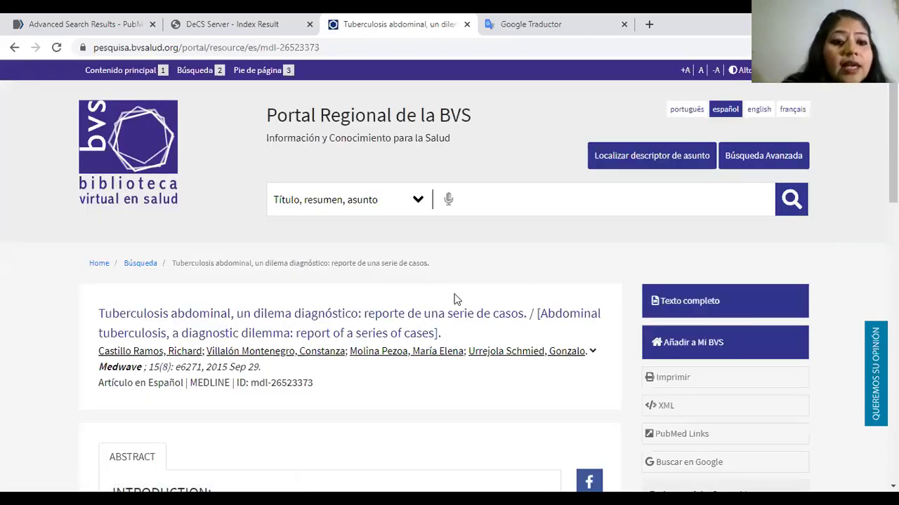
Look through the article's abstract and subject terms, and open its full text on the journal's site.
scroll(454, 299, "down", 5)
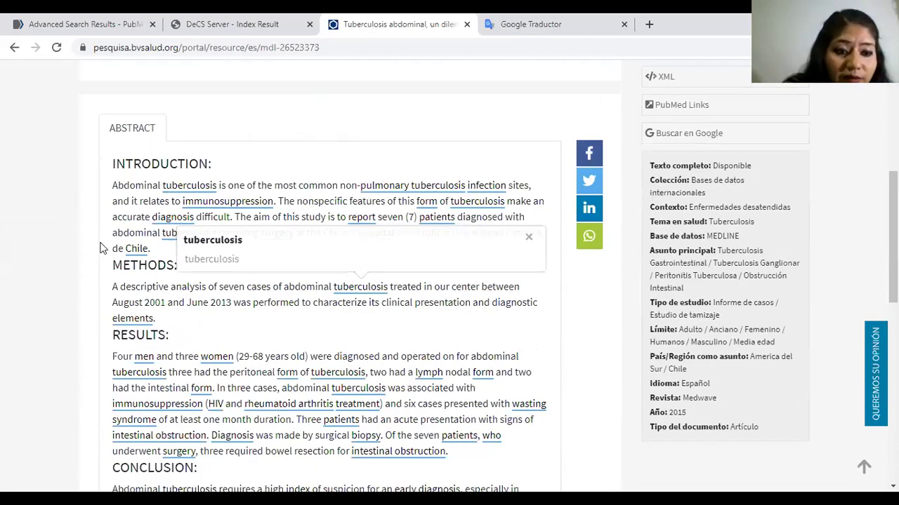
scroll(100, 248, "down", 6)
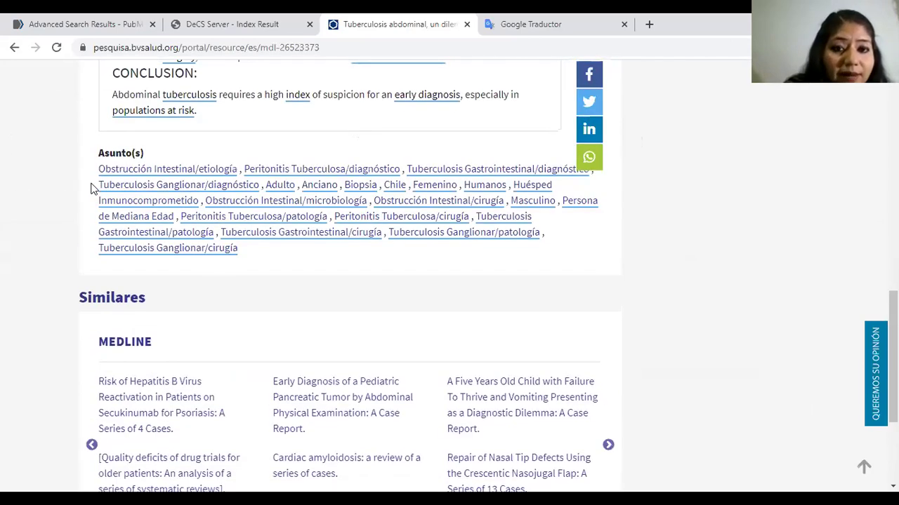
scroll(410, 233, "up", 2)
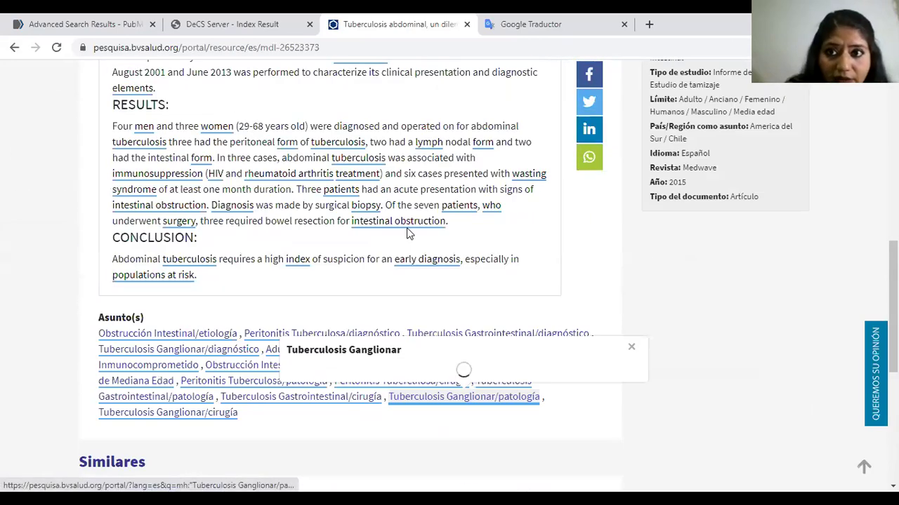
scroll(406, 228, "up", 5)
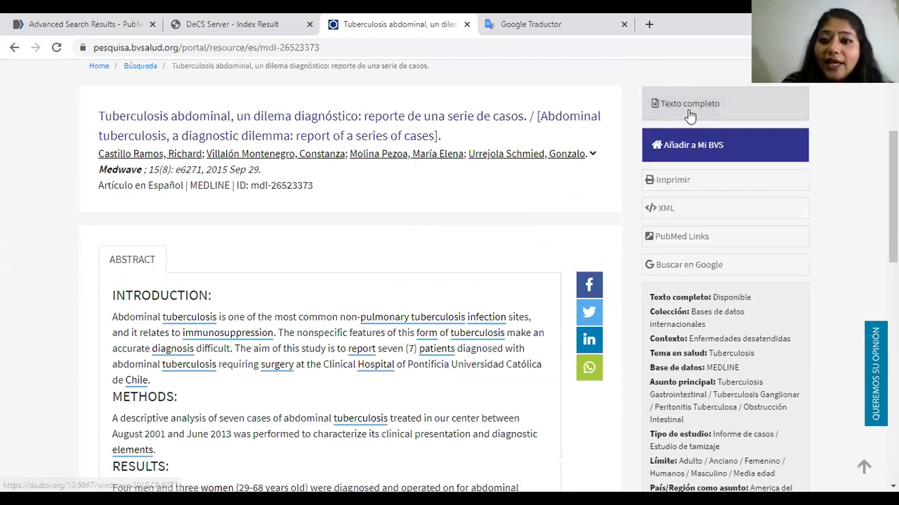
scroll(473, 145, "up", 2)
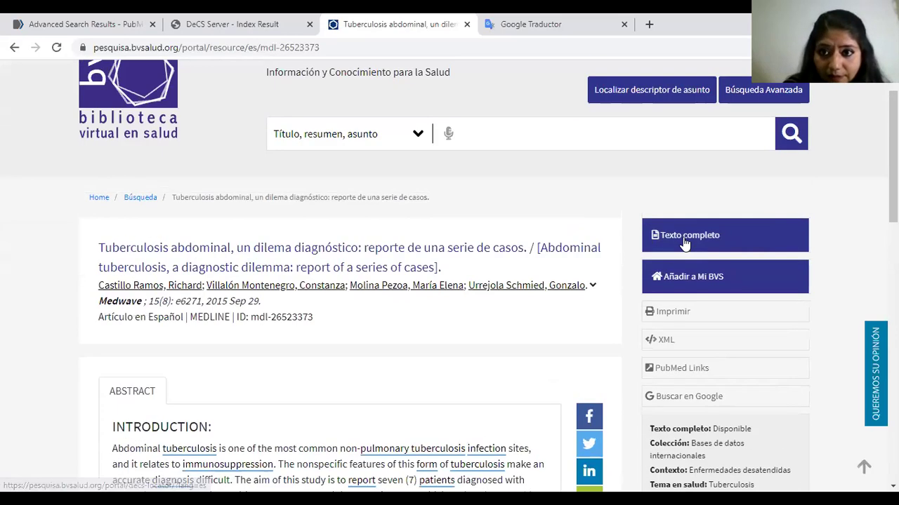
left_click(684, 239)
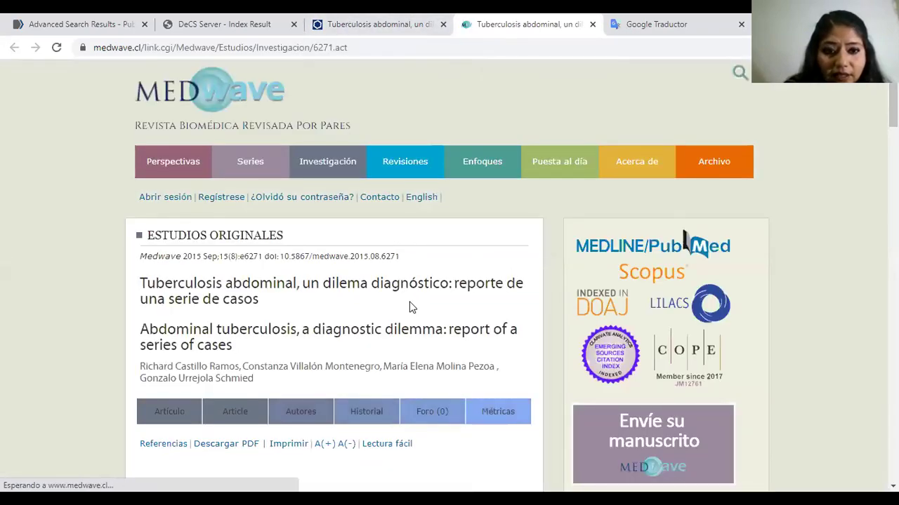
Look through the article's full text from introduction to closing notes on the Medwave site, and close it.
scroll(411, 307, "down", 4)
scroll(411, 307, "down", 8)
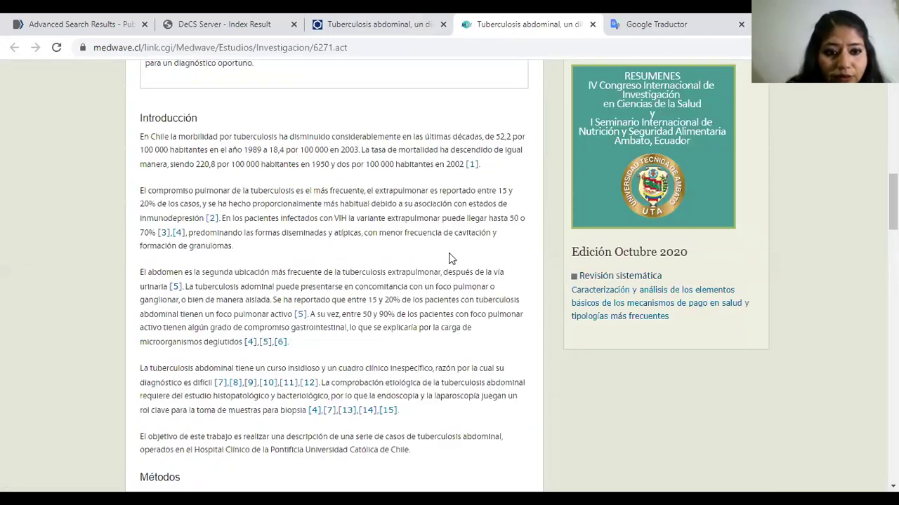
scroll(428, 260, "down", 5)
scroll(315, 309, "down", 6)
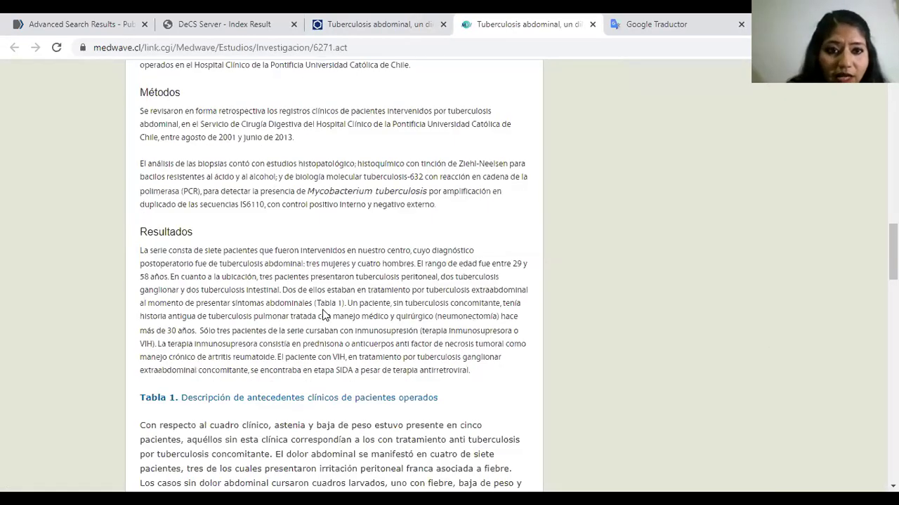
scroll(365, 230, "down", 14)
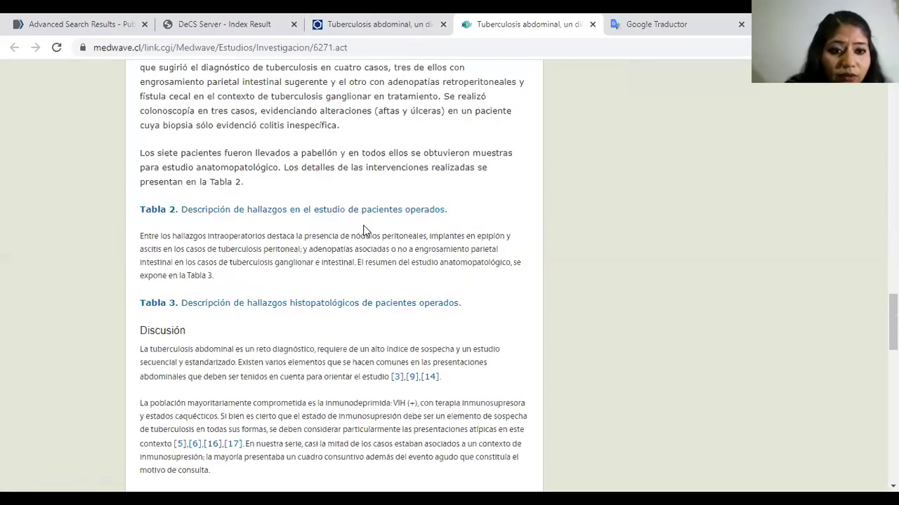
scroll(364, 230, "down", 2)
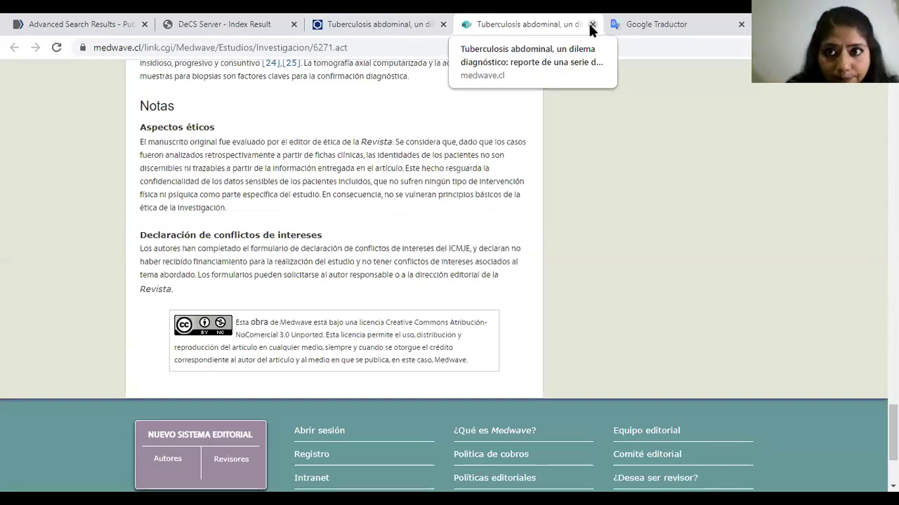
key("ctrl+w")
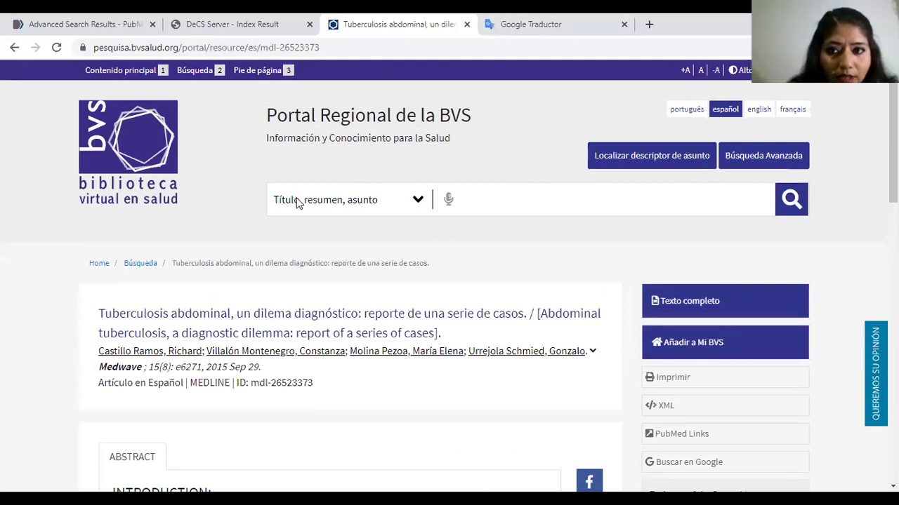
Open the BVS advanced search form and look over its search lines.
left_click(770, 207)
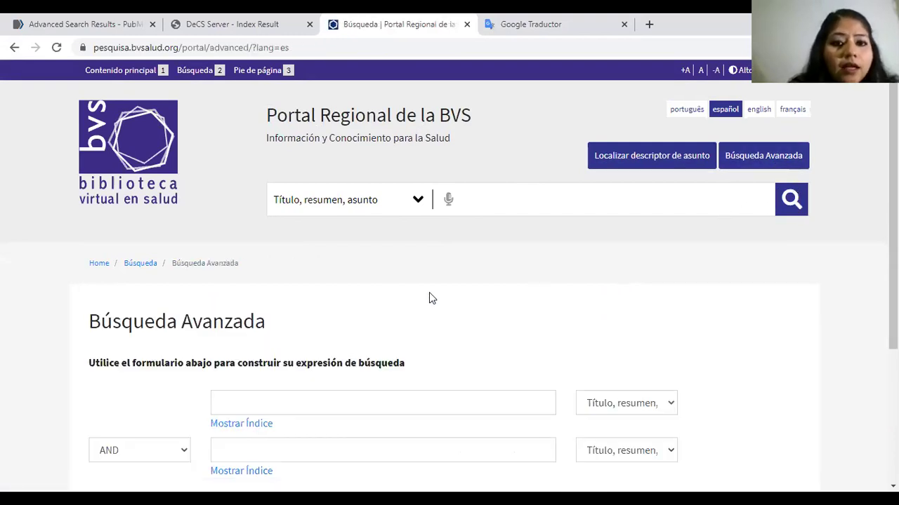
scroll(598, 175, "down", 2)
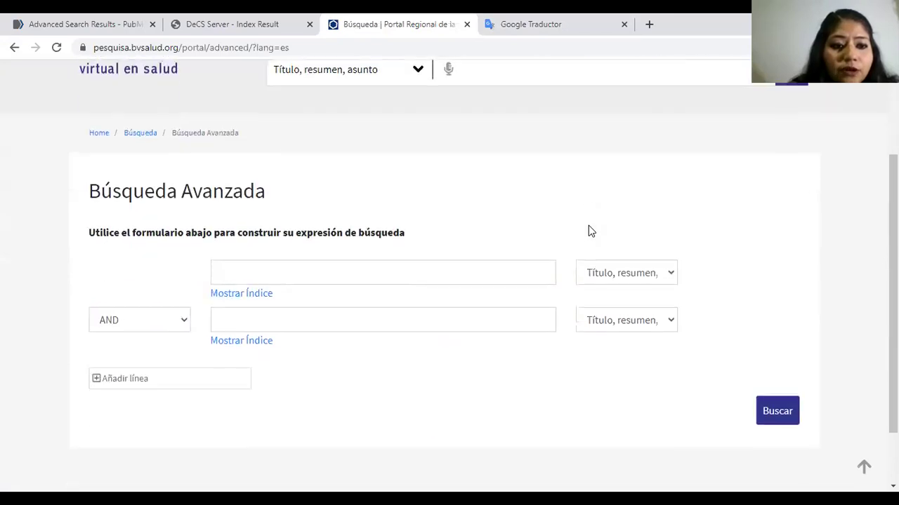
scroll(588, 226, "down", 1)
scroll(589, 226, "up", 2)
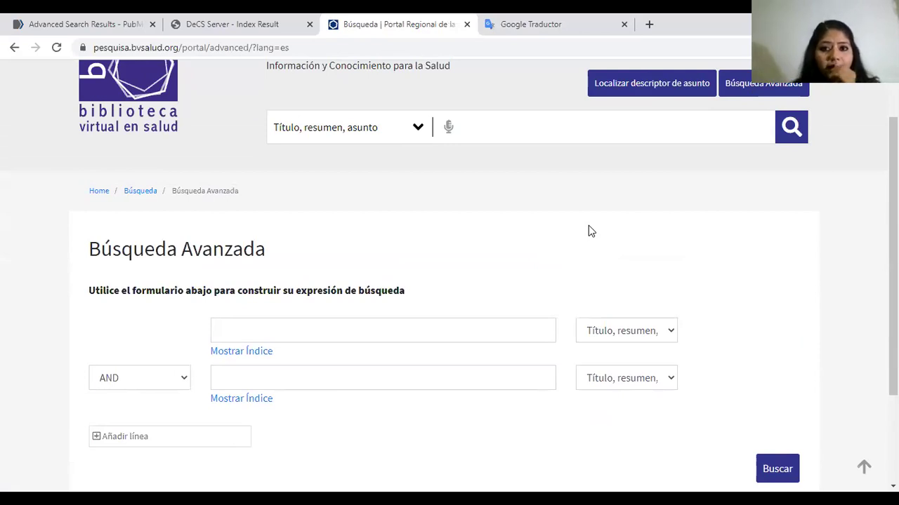
Run an advanced search for "enfermedades respiratorias" AND "mortalidad" in title, abstract and subject.
left_click(332, 328)
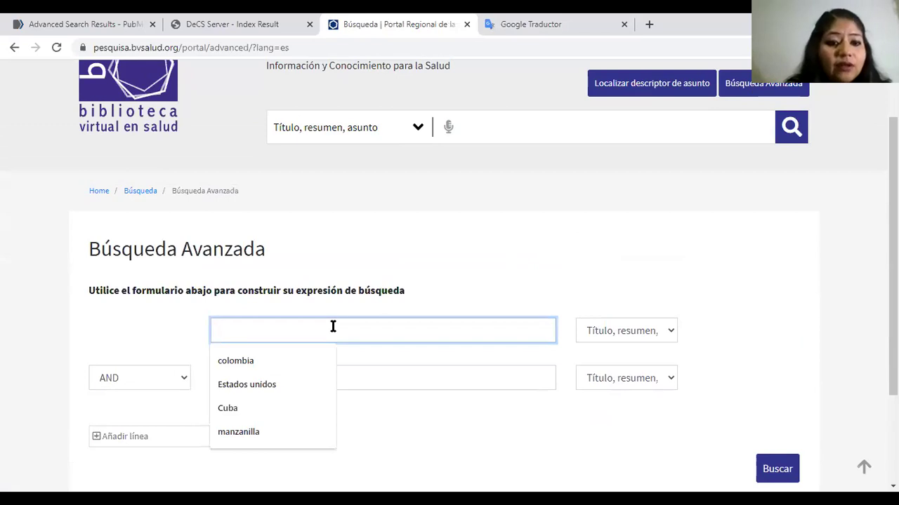
left_click(460, 267)
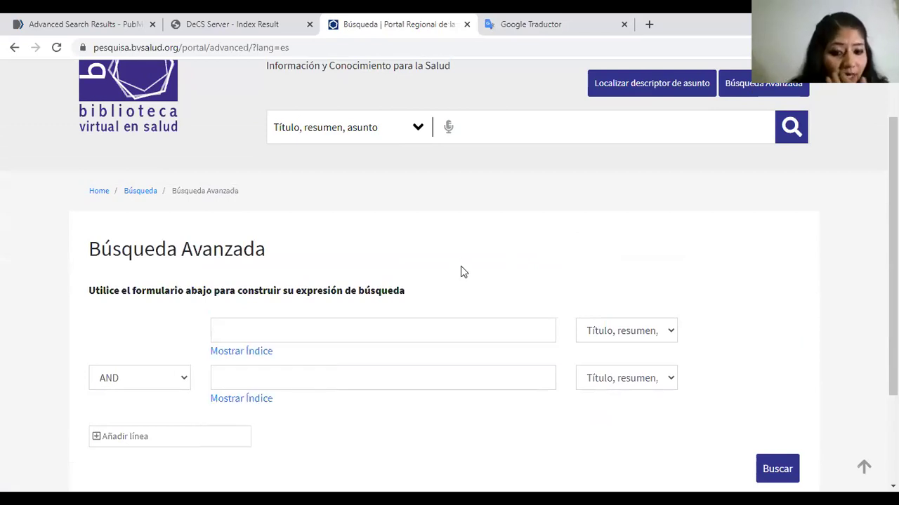
left_click(326, 324)
type("enfermedades respiratorias")
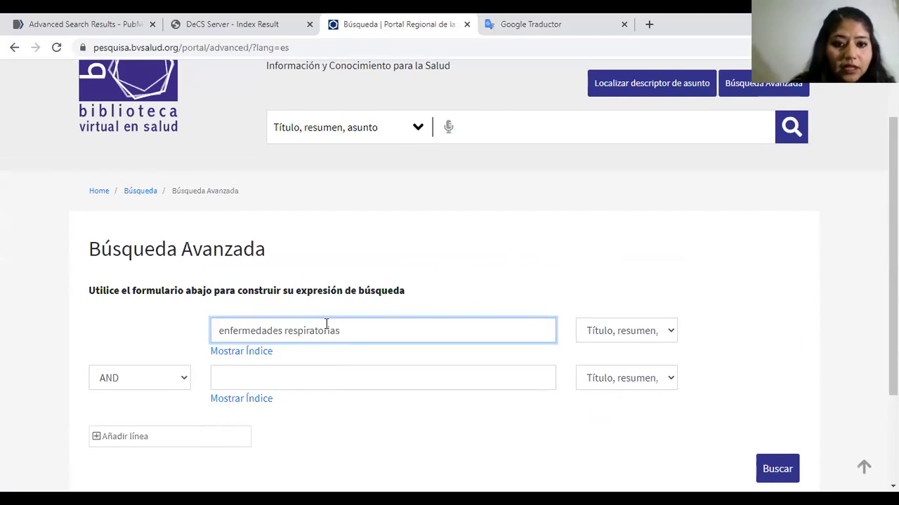
left_click(319, 376)
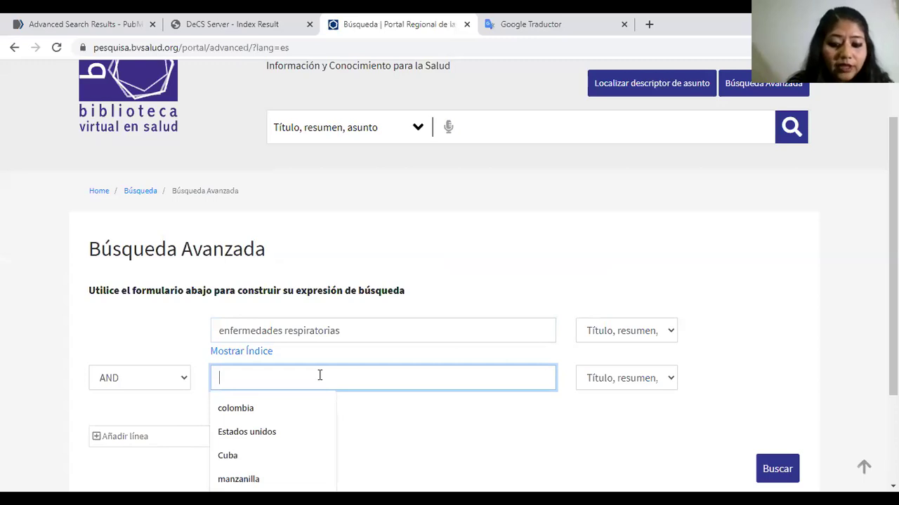
type("mortalidad")
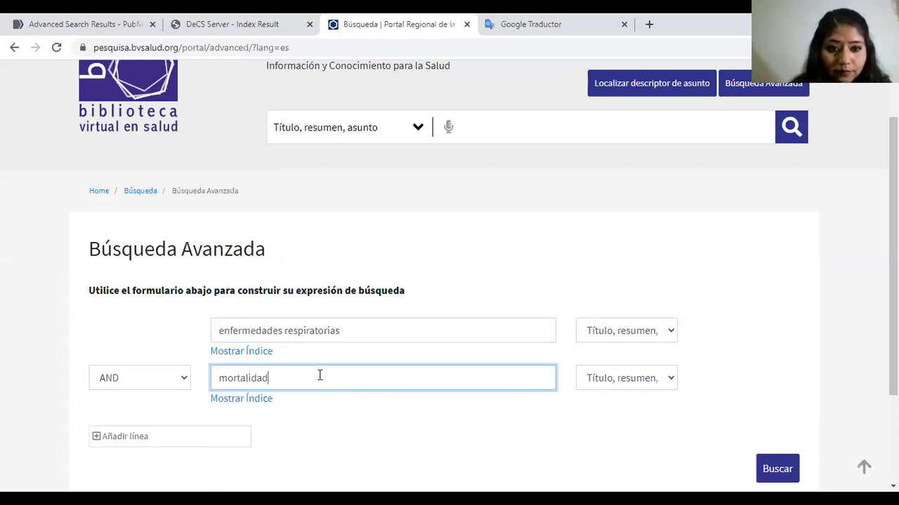
scroll(518, 397, "down", 1)
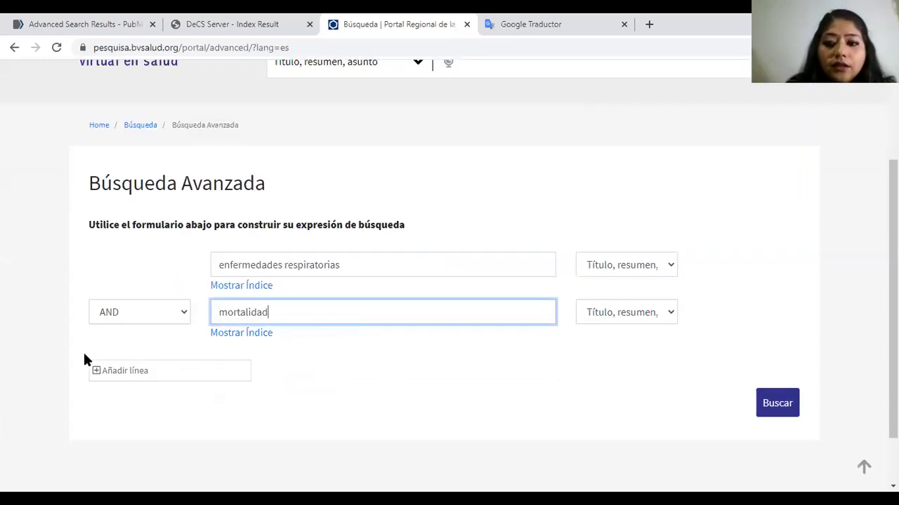
left_click(775, 404)
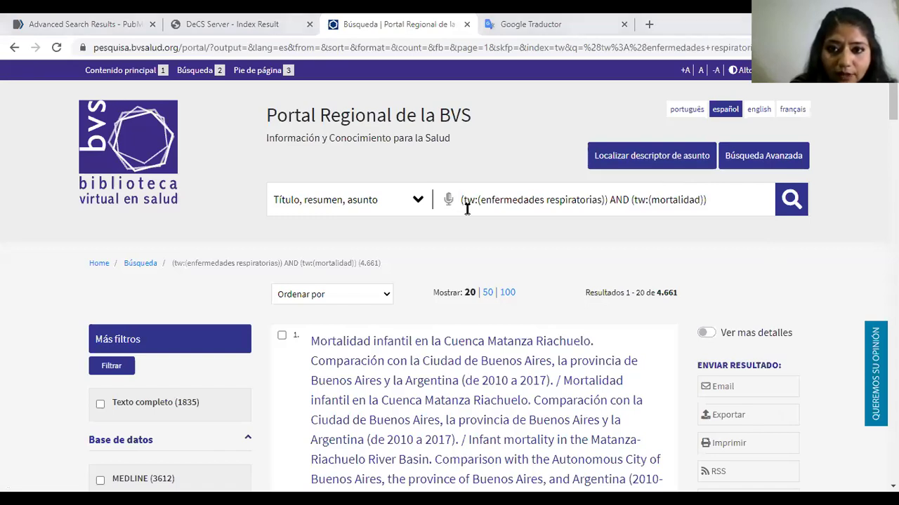
Examine the generated search expression, the result list, and the database, main subject and study type filters.
left_click_drag(458, 200, 713, 200)
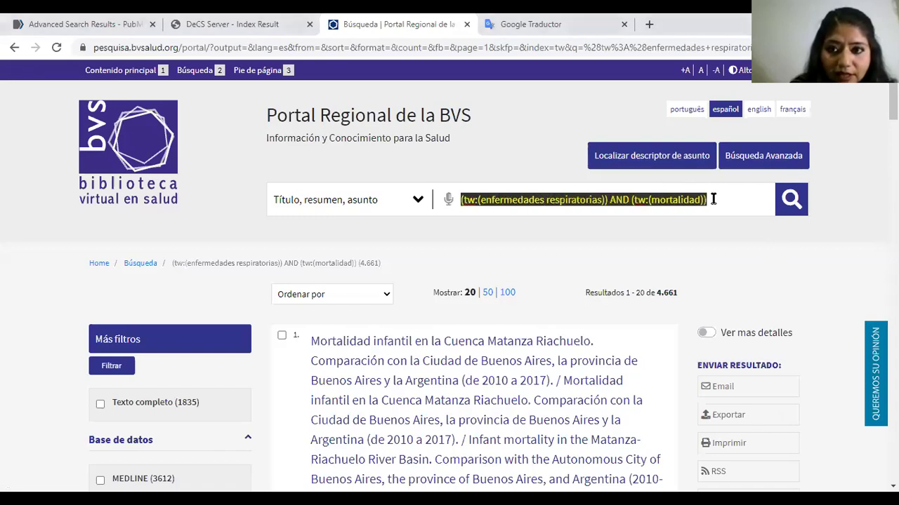
left_click(648, 246)
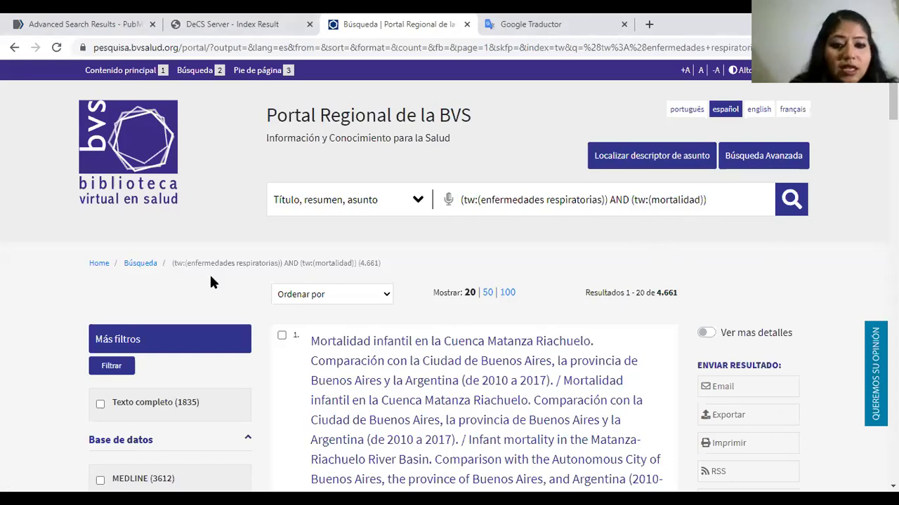
scroll(210, 277, "down", 4)
scroll(211, 232, "down", 1)
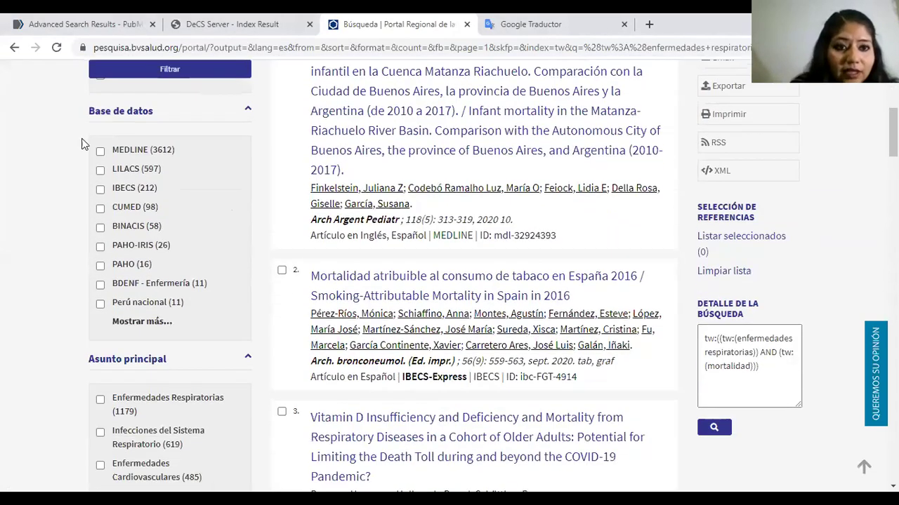
scroll(177, 239, "up", 2)
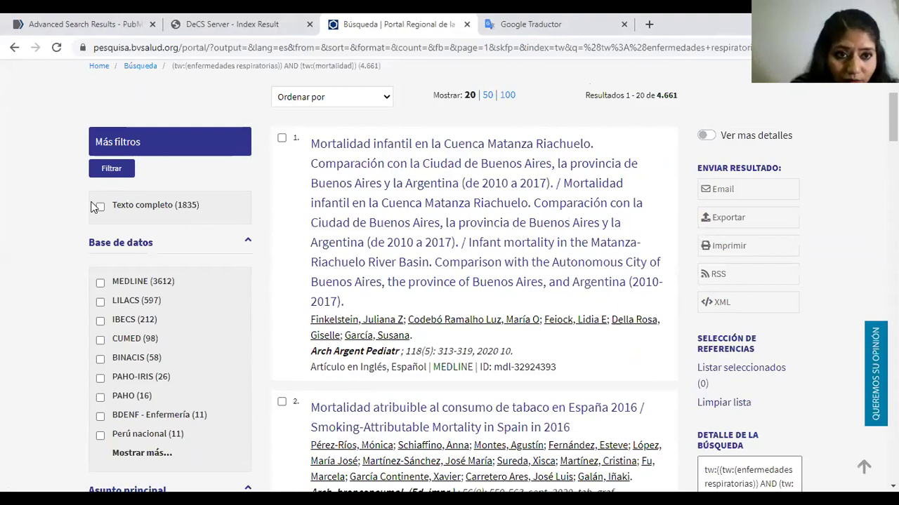
scroll(232, 204, "down", 2)
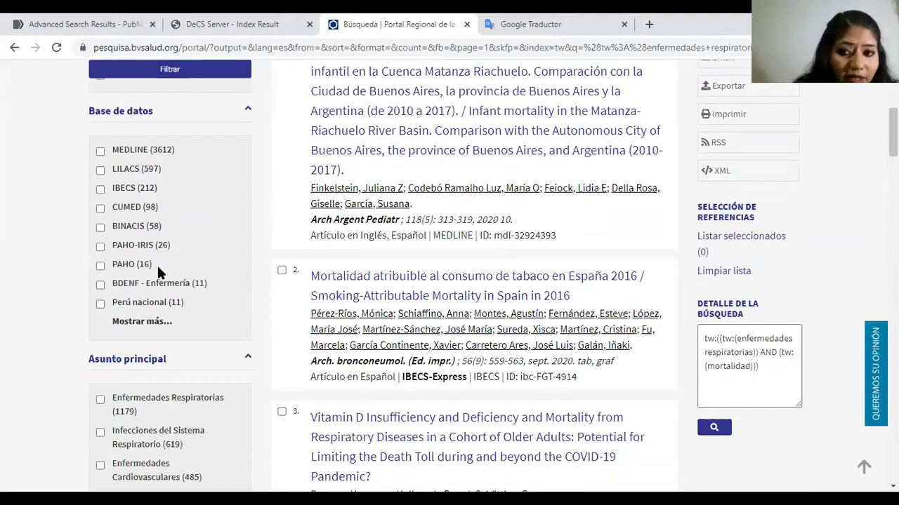
scroll(162, 313, "down", 2)
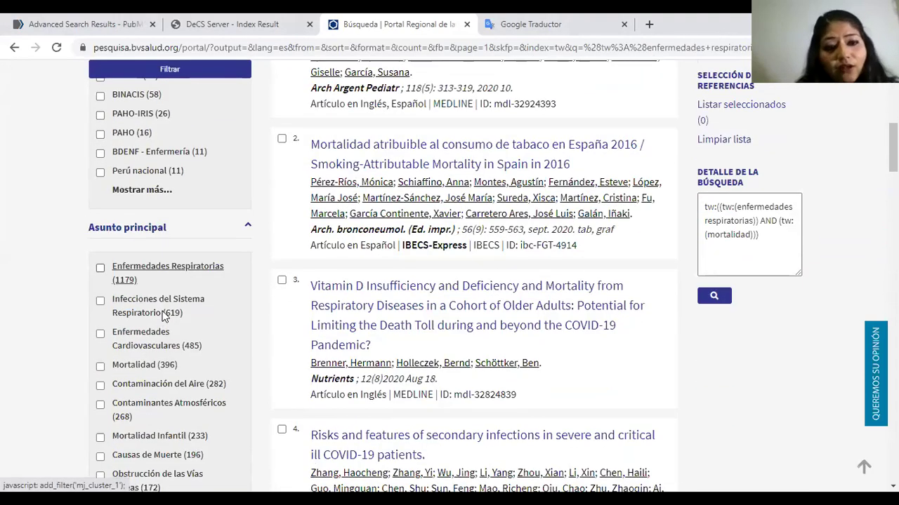
scroll(166, 325, "down", 4)
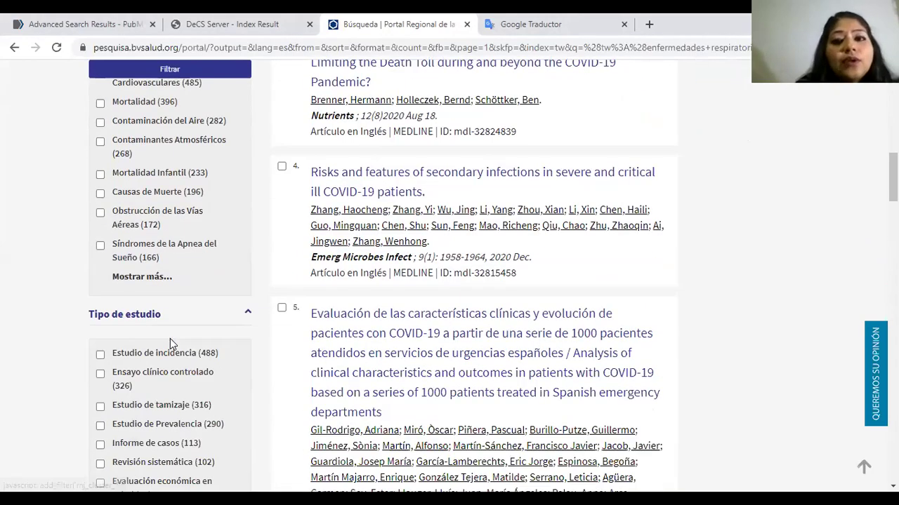
scroll(170, 340, "up", 3)
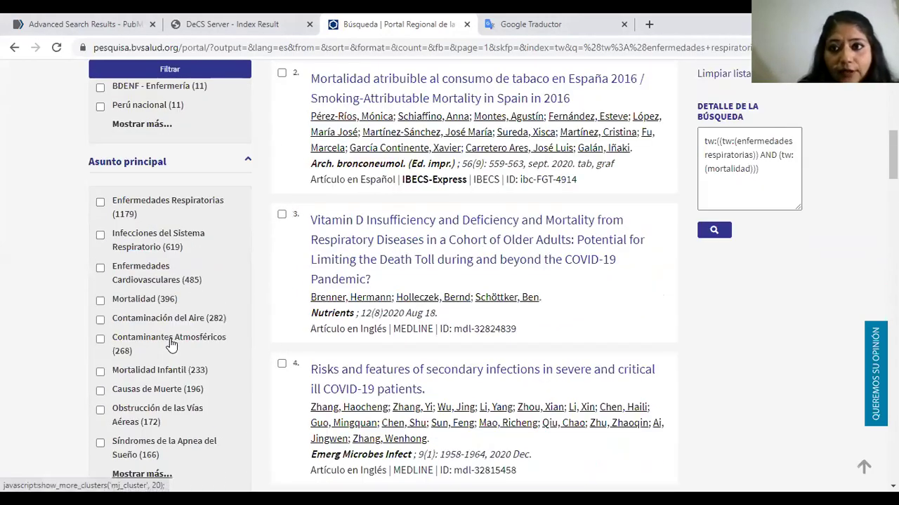
scroll(171, 344, "up", 9)
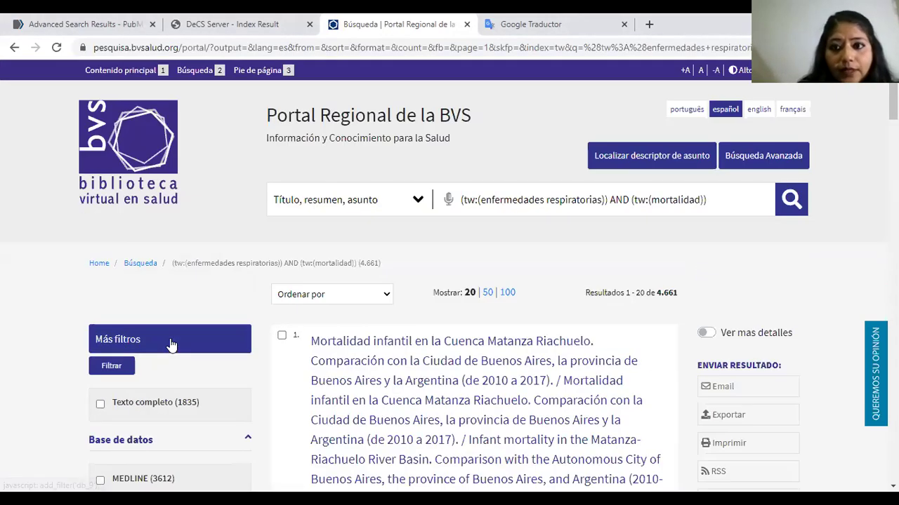
Return to the BVS portal home page and open the DeCS/MeSH subject descriptor locator.
left_click(111, 151)
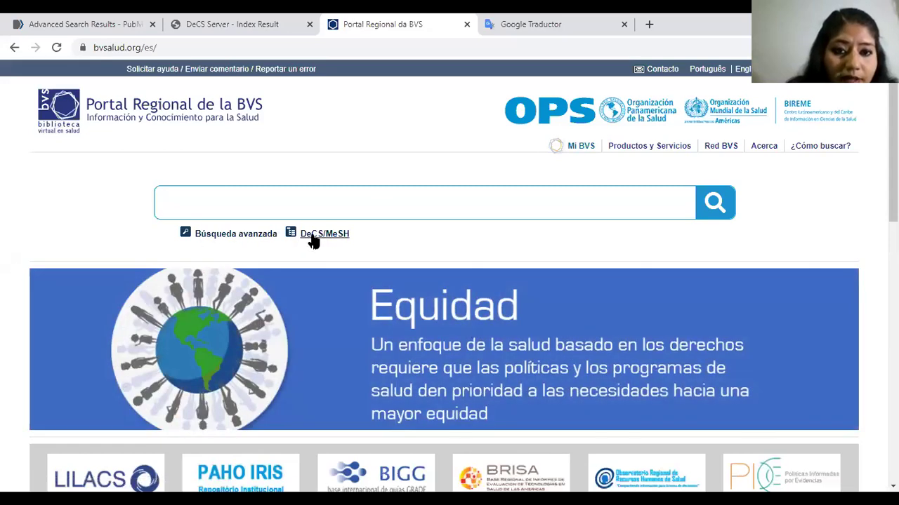
left_click(313, 238)
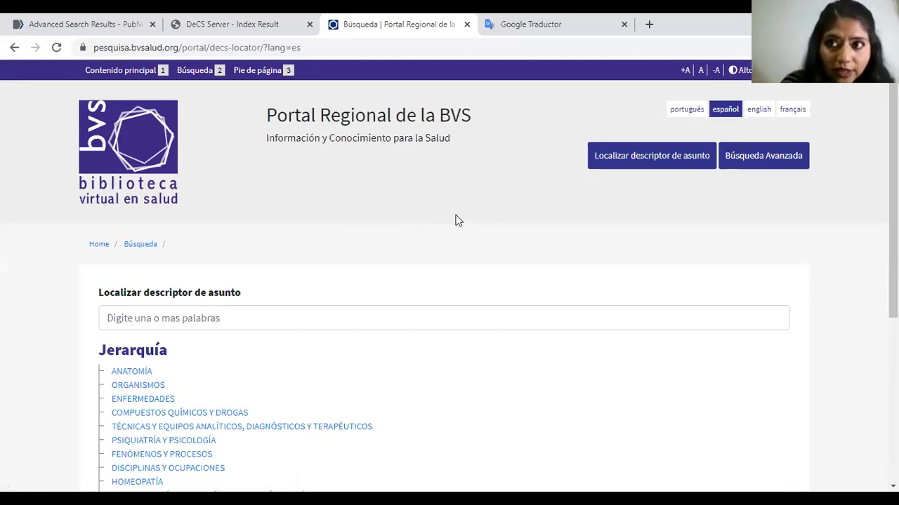
scroll(172, 249, "down", 1)
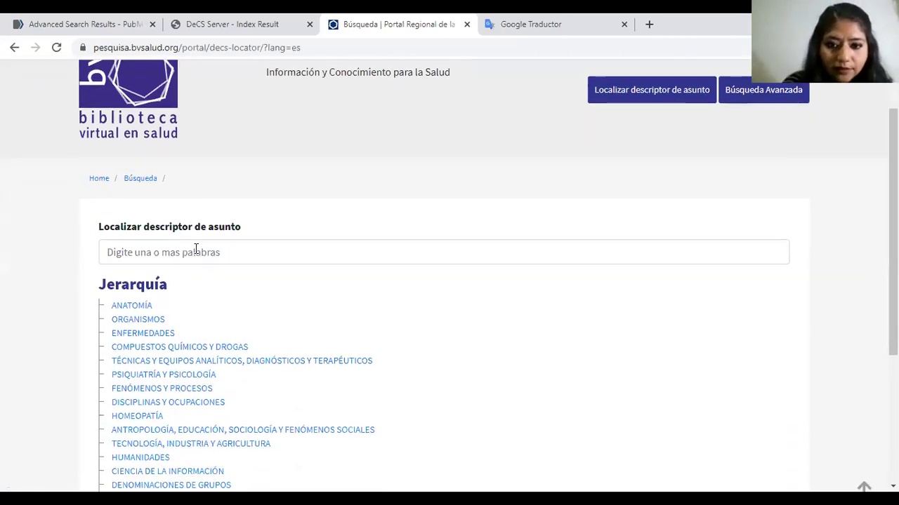
Search the descriptor locator for "helicobacter p" and open the suggested descriptor "Helicobacter pylori".
left_click(197, 249)
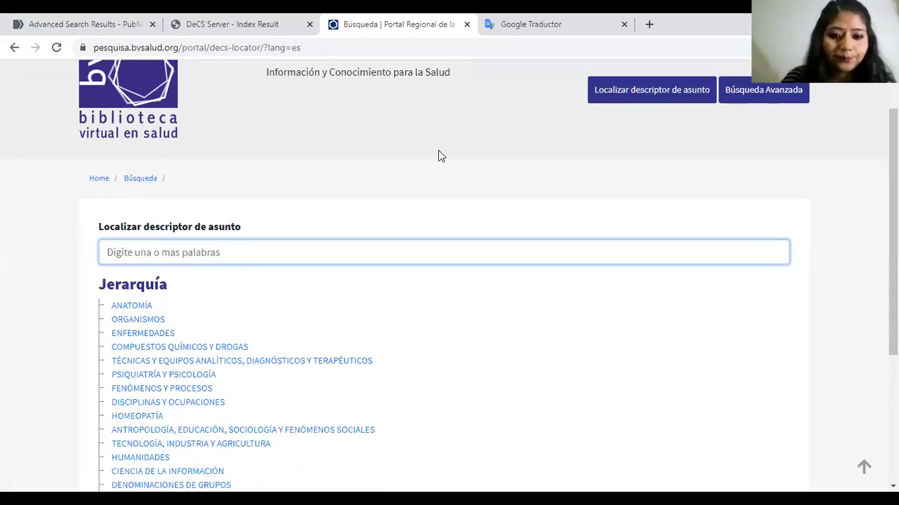
type("he")
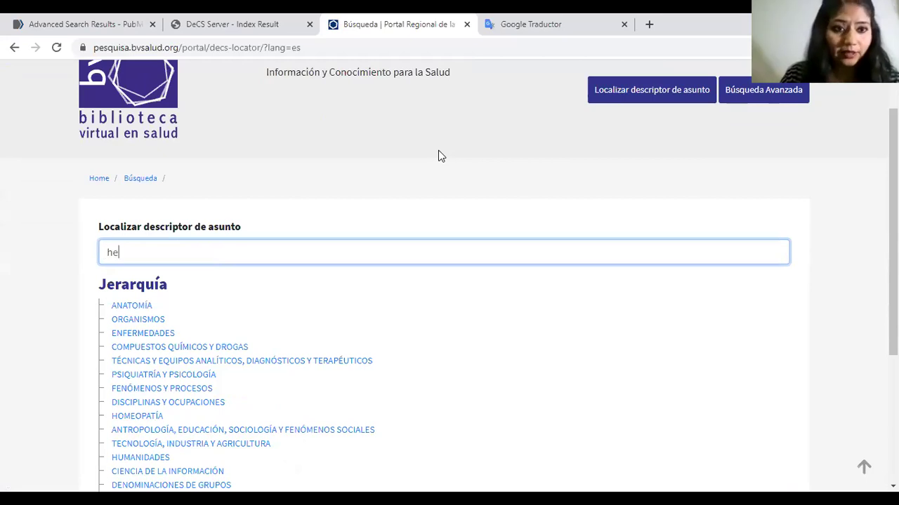
type("licobacter")
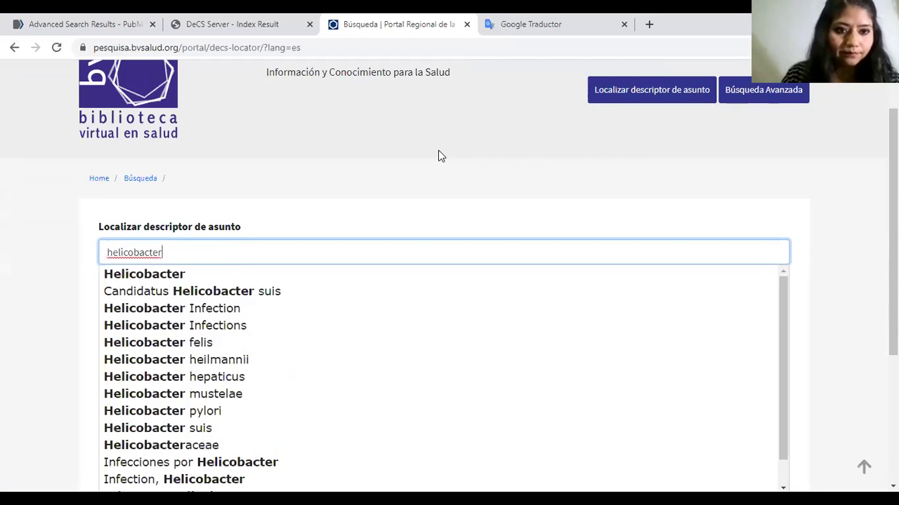
type(" p")
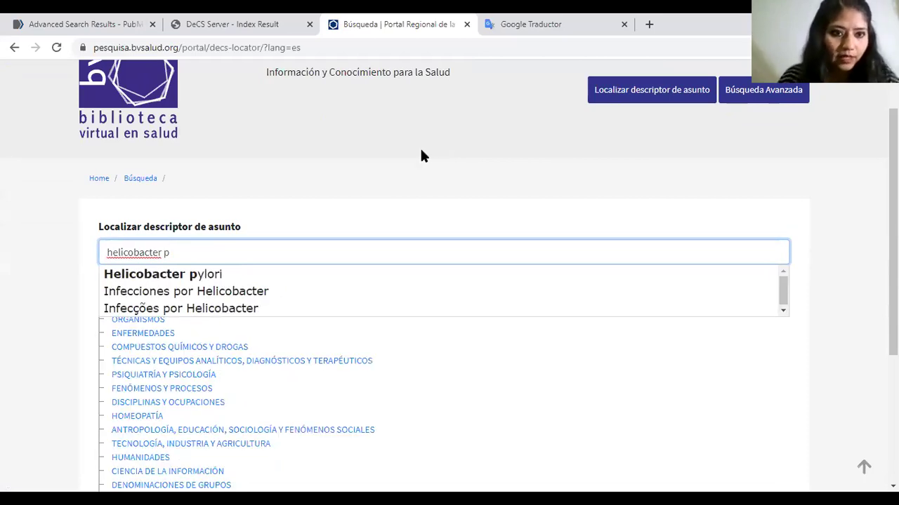
left_click(207, 275)
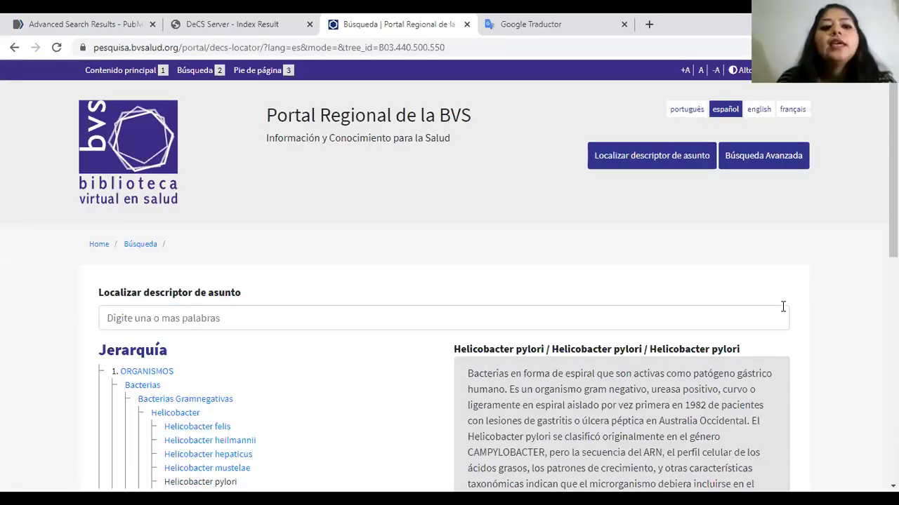
Review the Helicobacter pylori descriptor's hierarchy, definition, synonyms, categories and the aspects available for restricting the search.
scroll(782, 306, "down", 3)
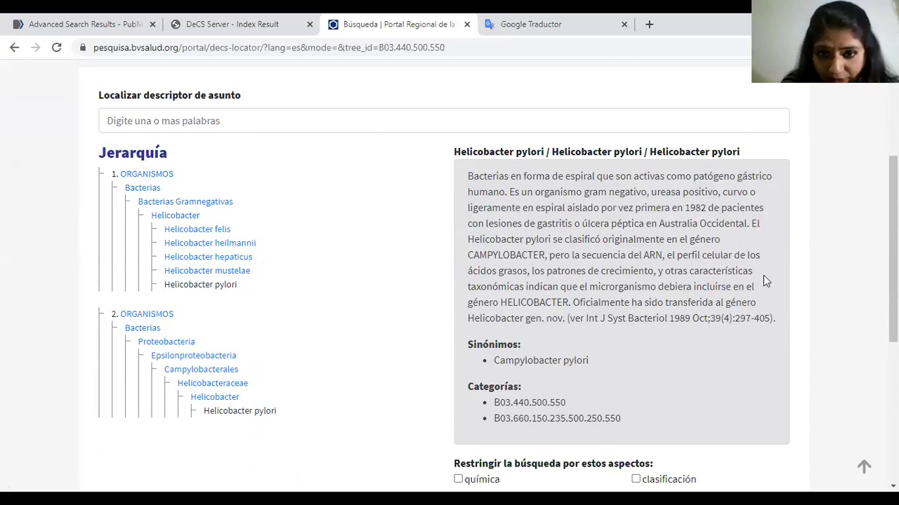
scroll(763, 275, "down", 2)
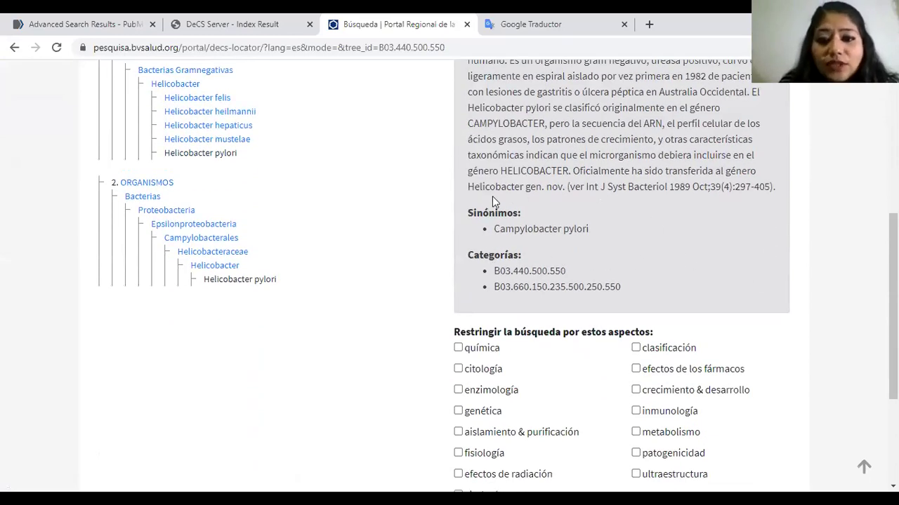
scroll(794, 260, "down", 1)
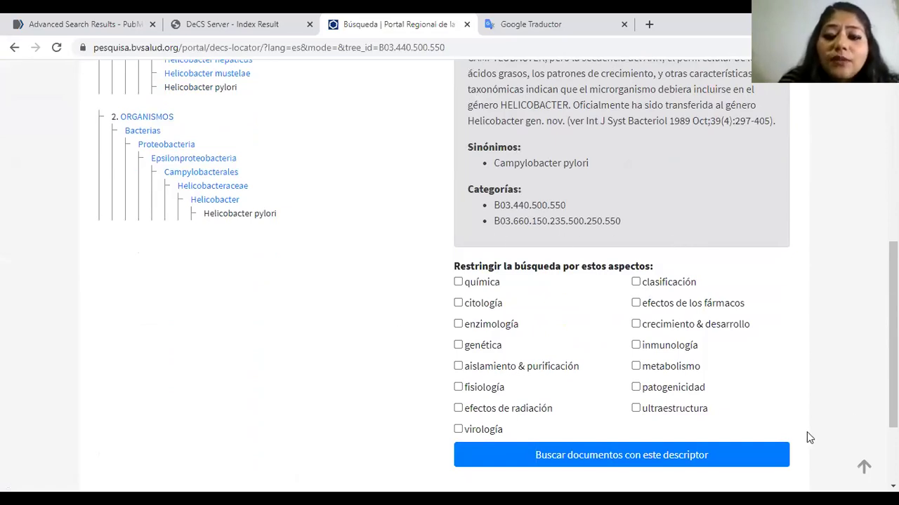
scroll(807, 432, "down", 2)
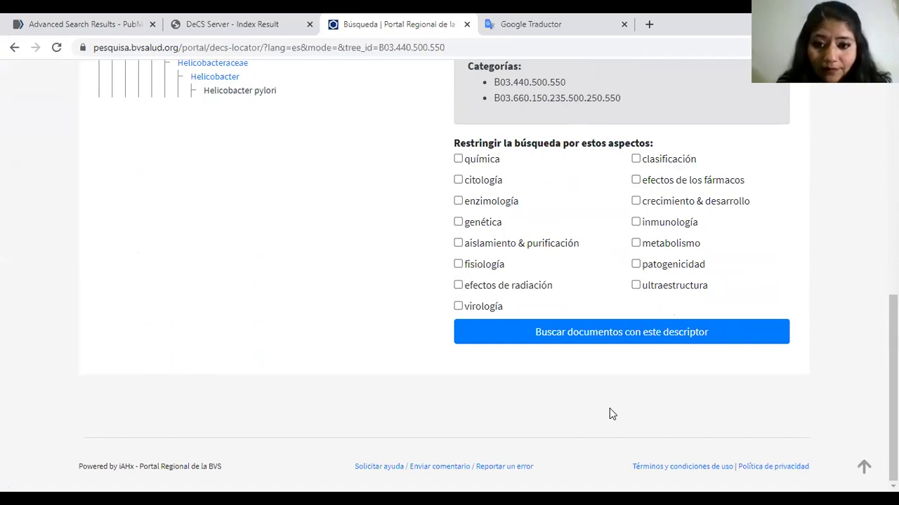
scroll(566, 345, "up", 1)
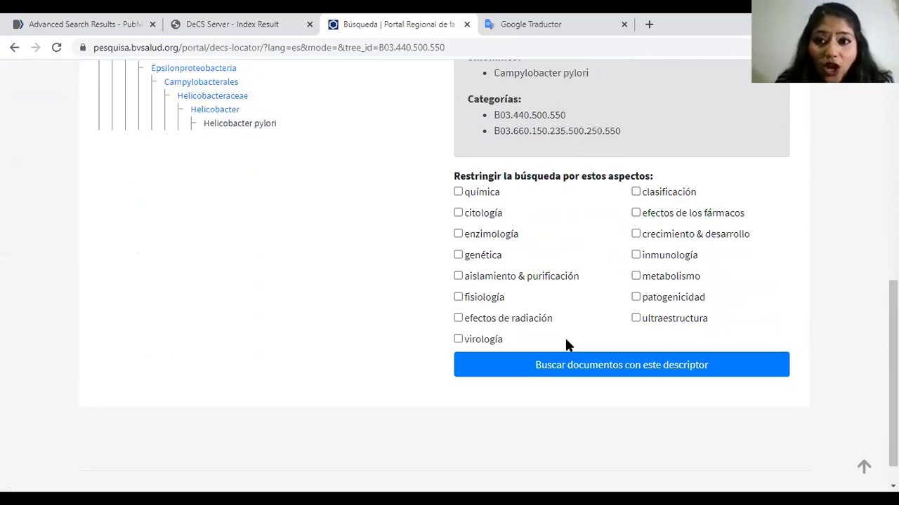
scroll(634, 241, "up", 2)
scroll(555, 144, "up", 1)
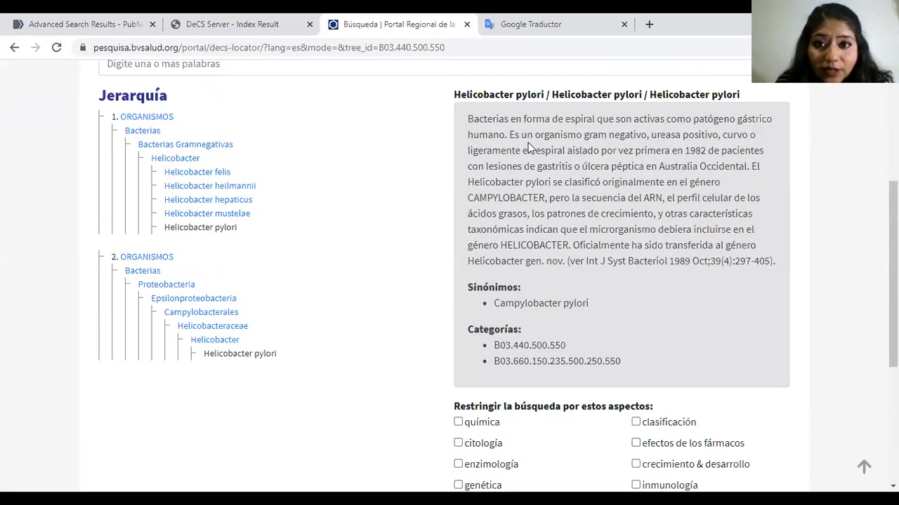
scroll(634, 220, "down", 1)
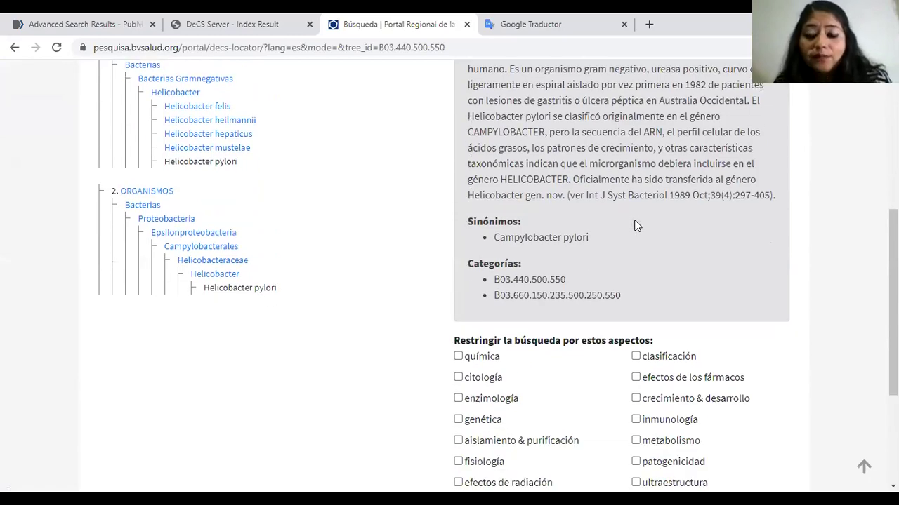
scroll(686, 252, "down", 2)
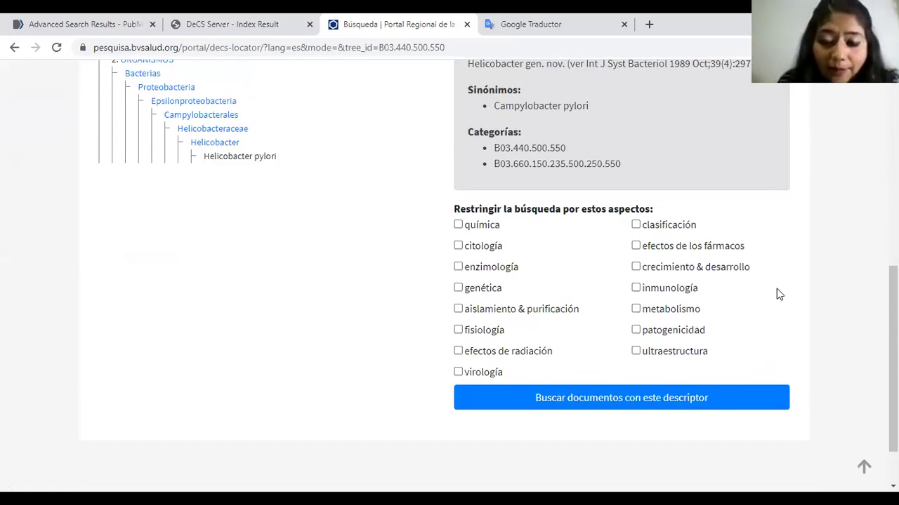